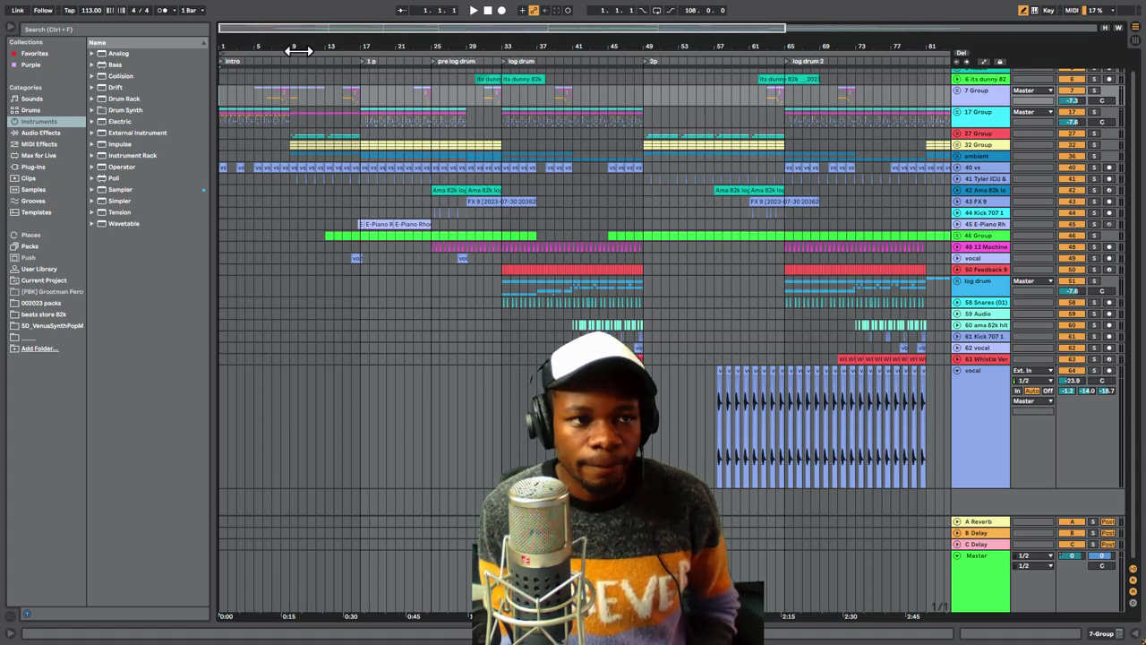
Play the song from the start and set the Reverb decay on the A Reverb return to 6.24 s
drag(282, 45, 293, 45)
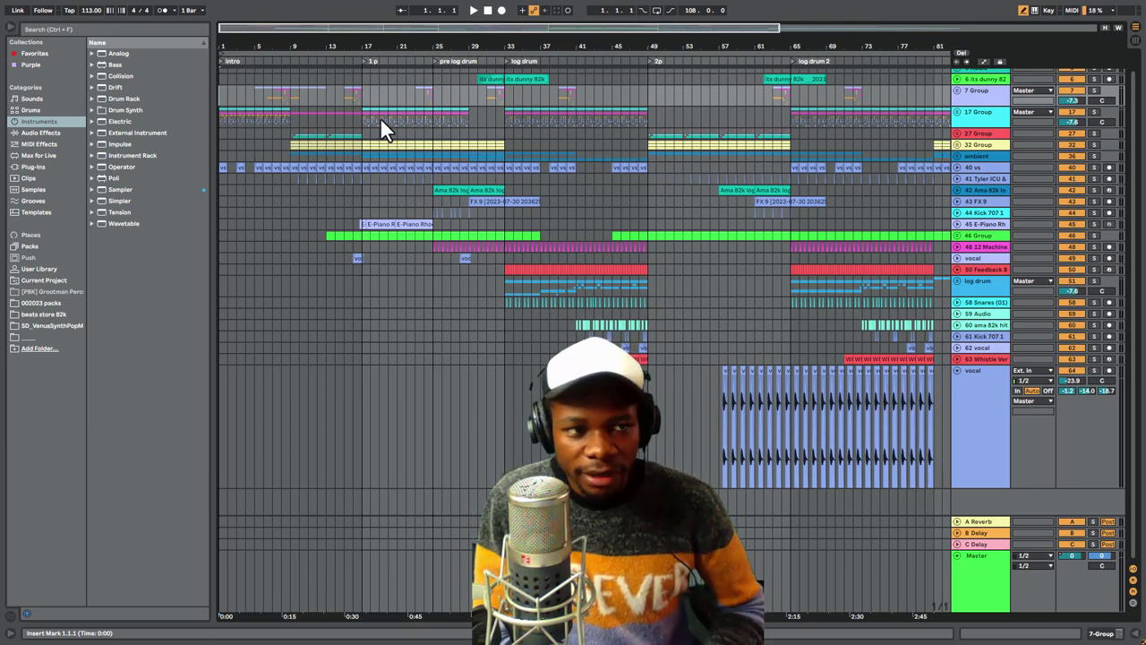
key(space)
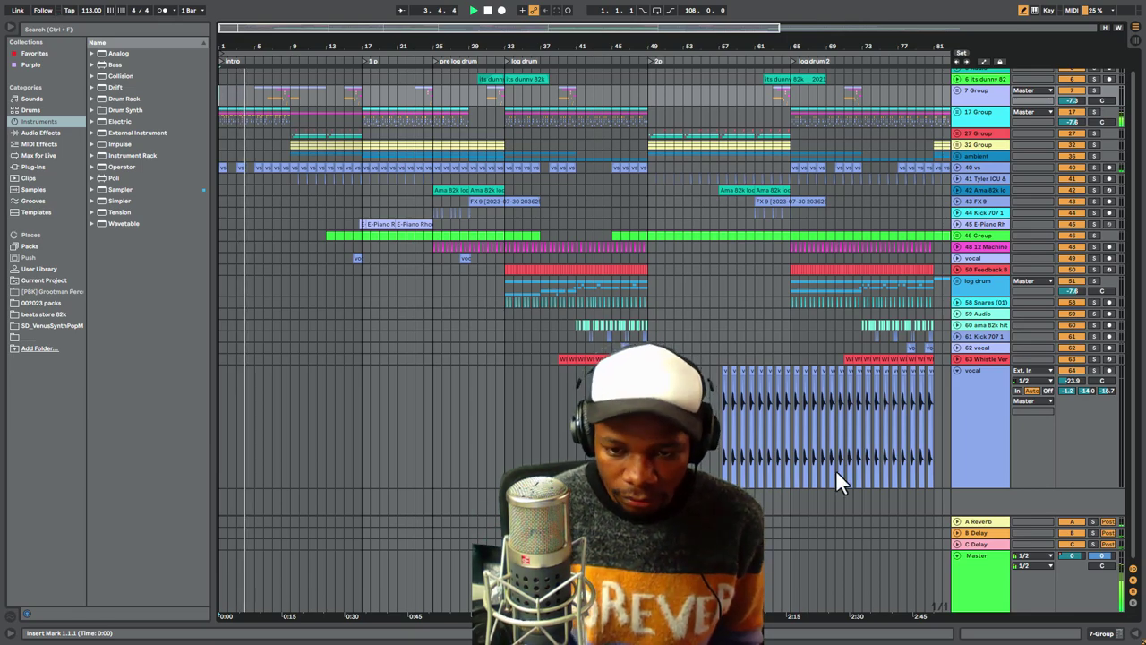
double_click(987, 520)
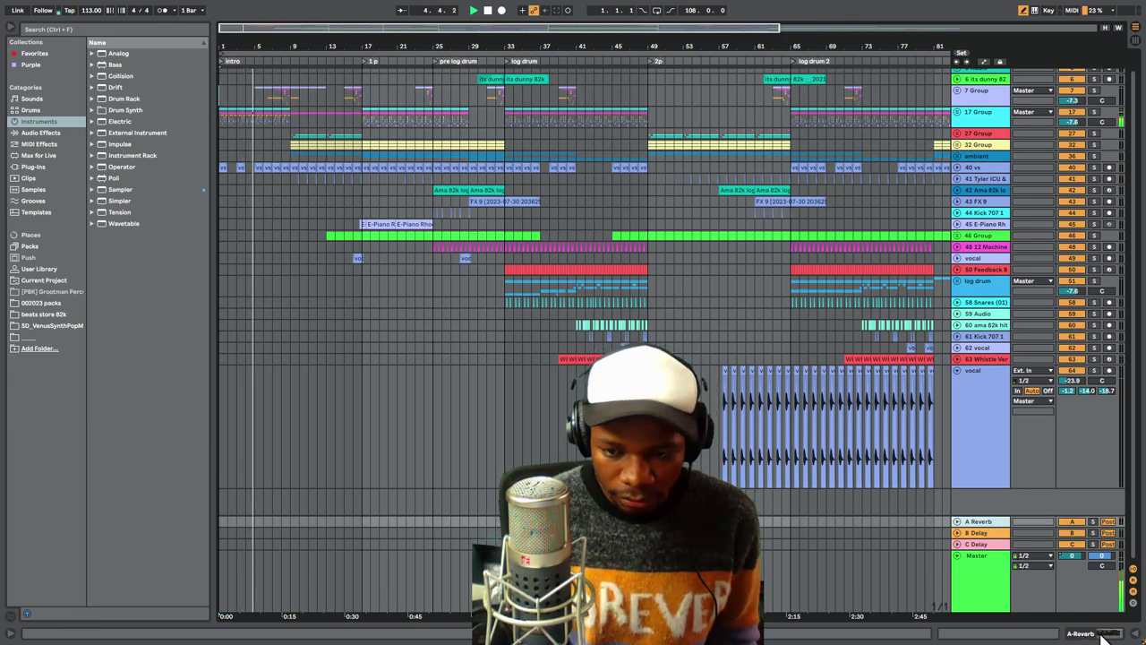
drag(155, 605, 155, 582)
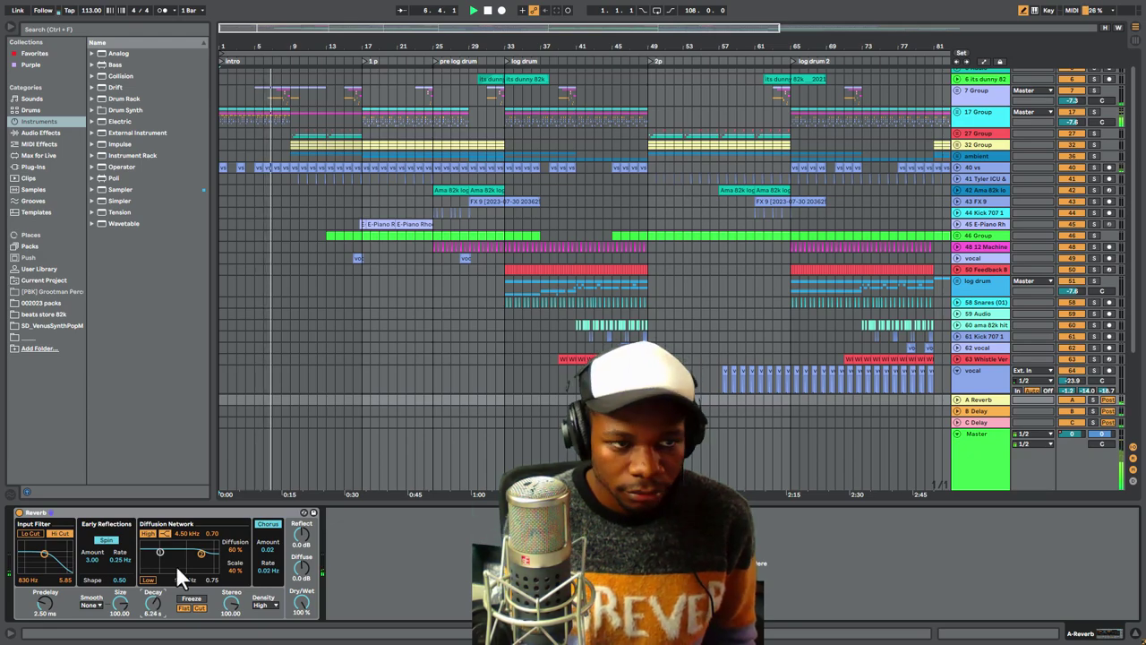
Unfold the 40 vs track to inspect its clips, fold it back and unfold the 45 E-Piano track
click(957, 168)
drag(233, 45, 233, 86)
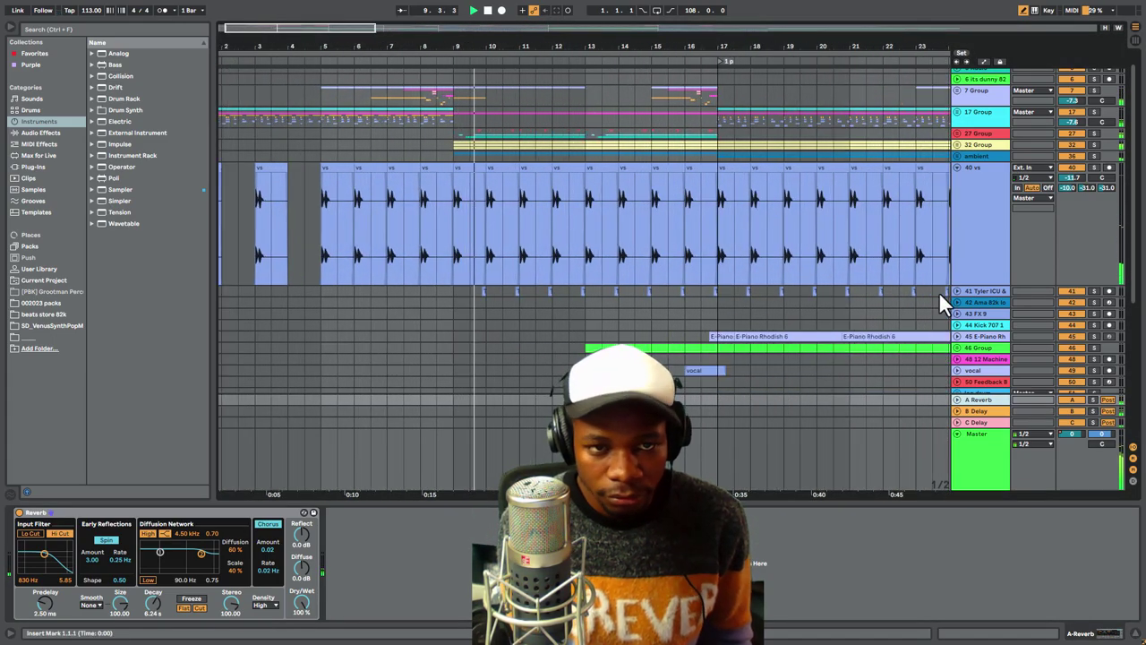
click(958, 167)
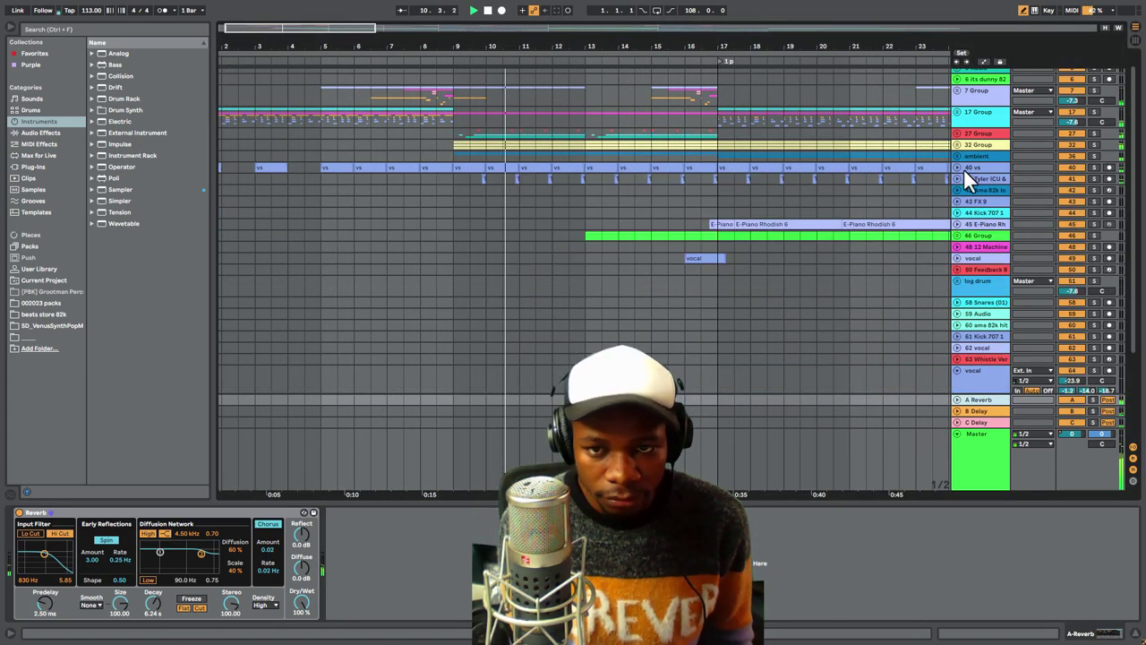
click(958, 224)
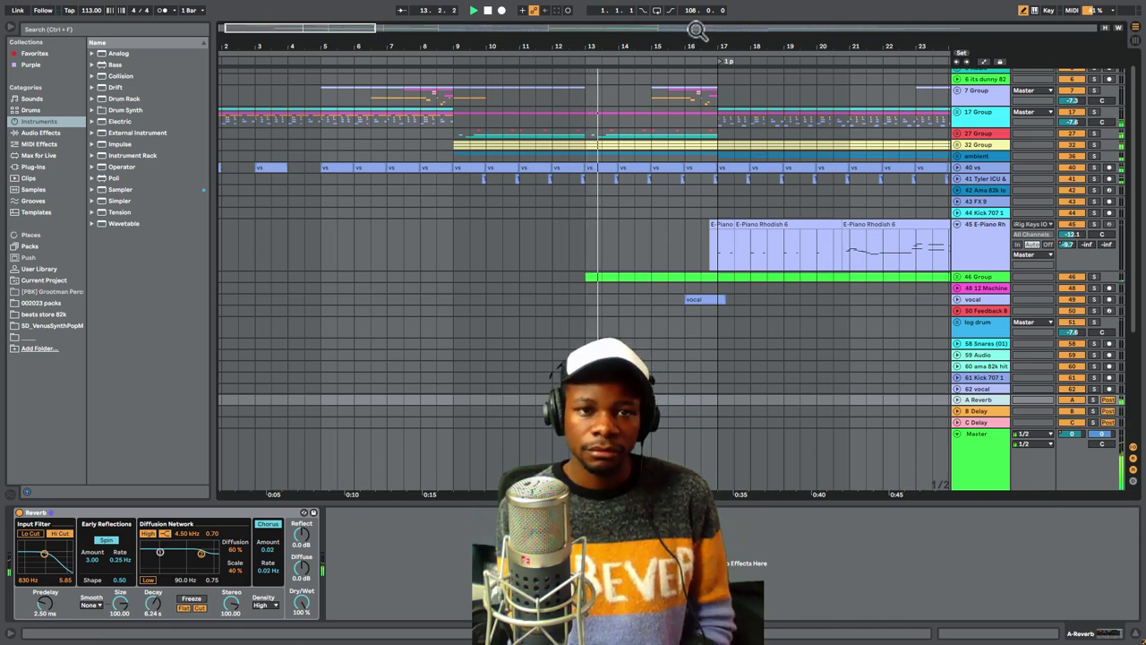
Follow the playback through the pre log drum and log drum sections into 2p, hide the device view and stop
drag(673, 26, 653, 11)
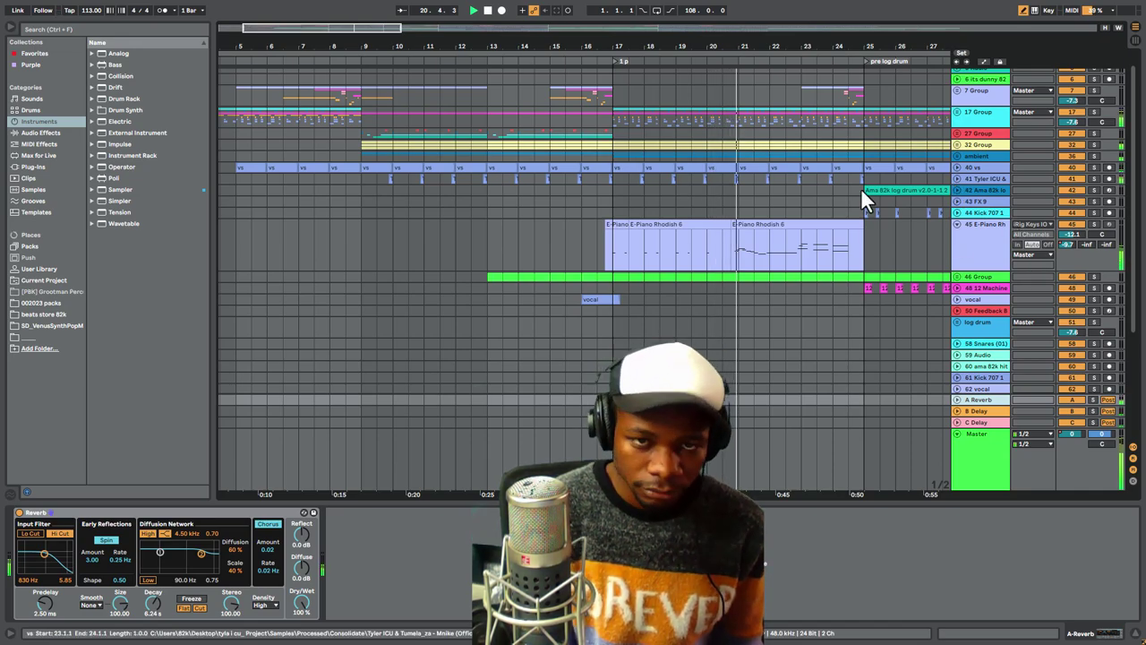
drag(840, 45, 488, 40)
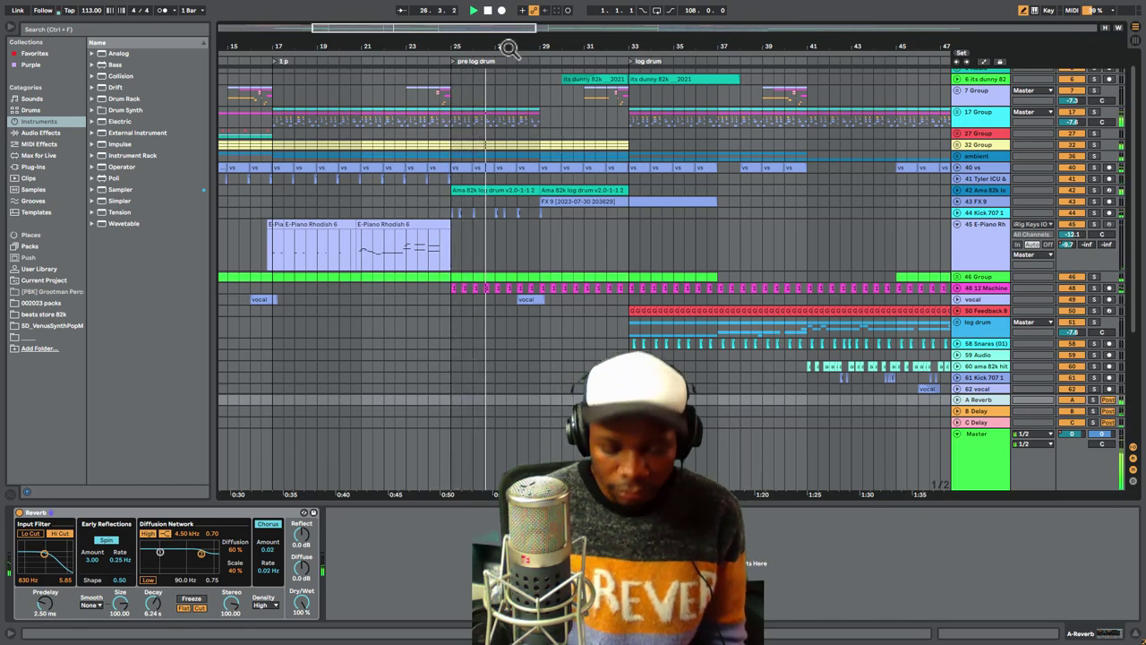
drag(509, 47, 376, 31)
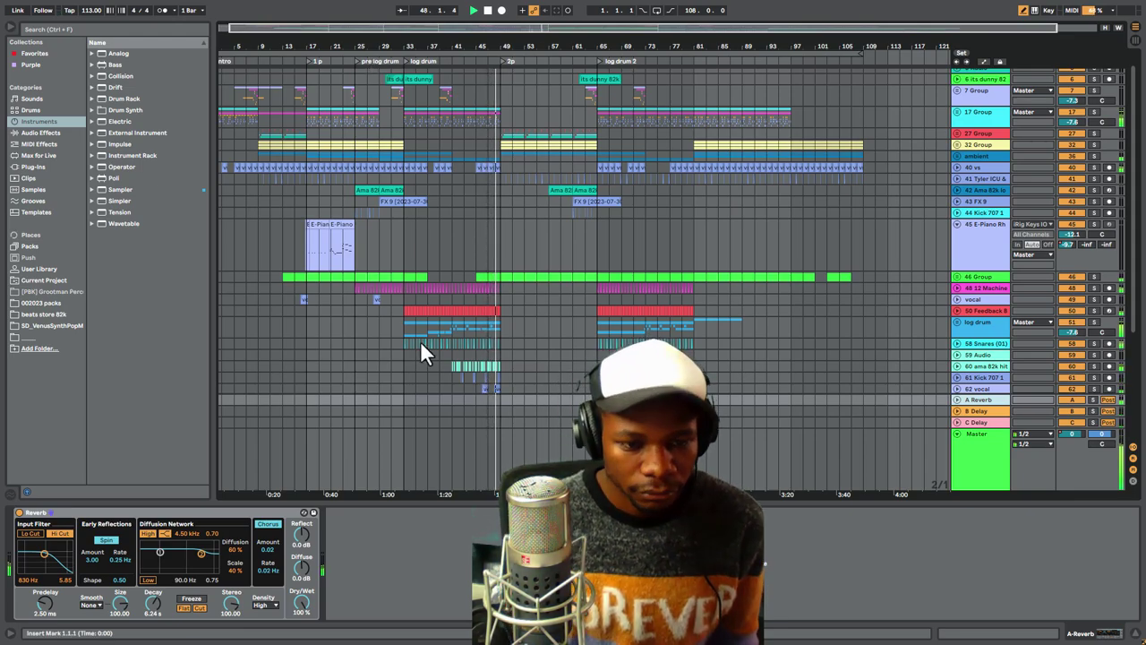
key(ctrl+alt+l)
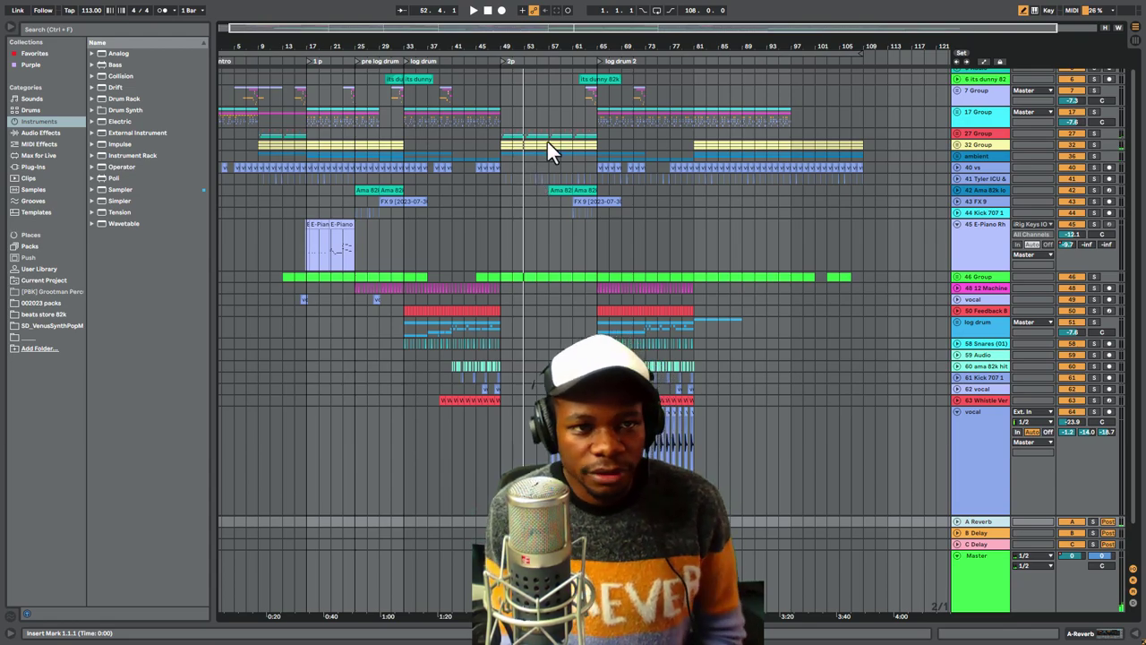
key(space)
Select the first log drum section from bar 33 to bar 49 across the tracks, then return the playhead to the start
click(597, 246)
drag(415, 333, 499, 52)
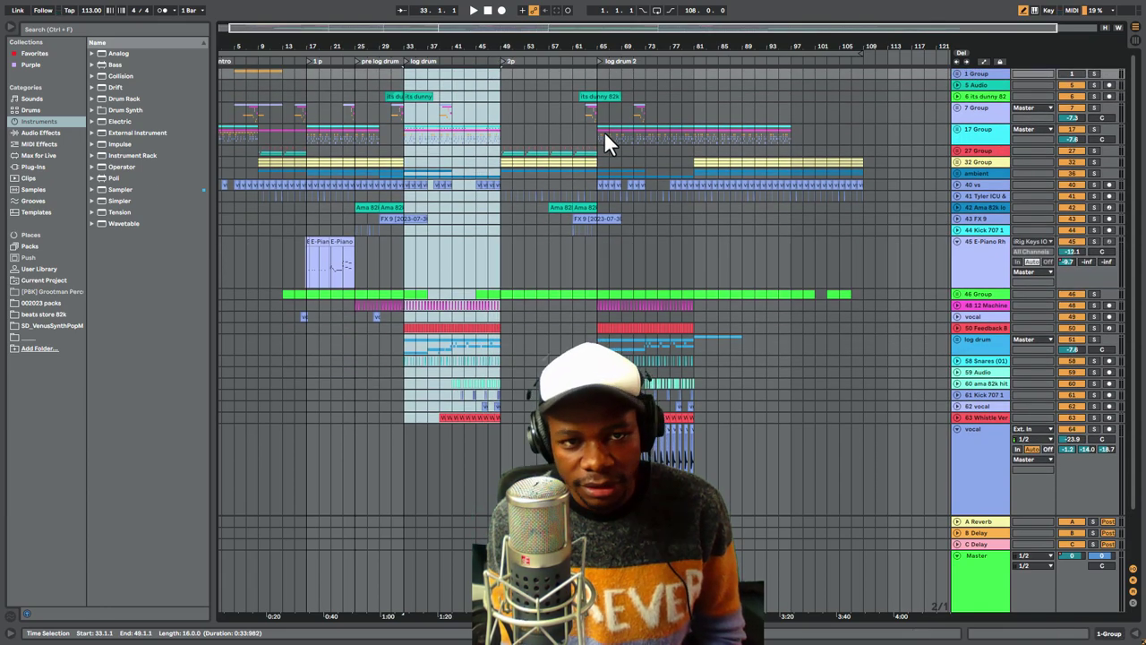
drag(694, 255, 781, 249)
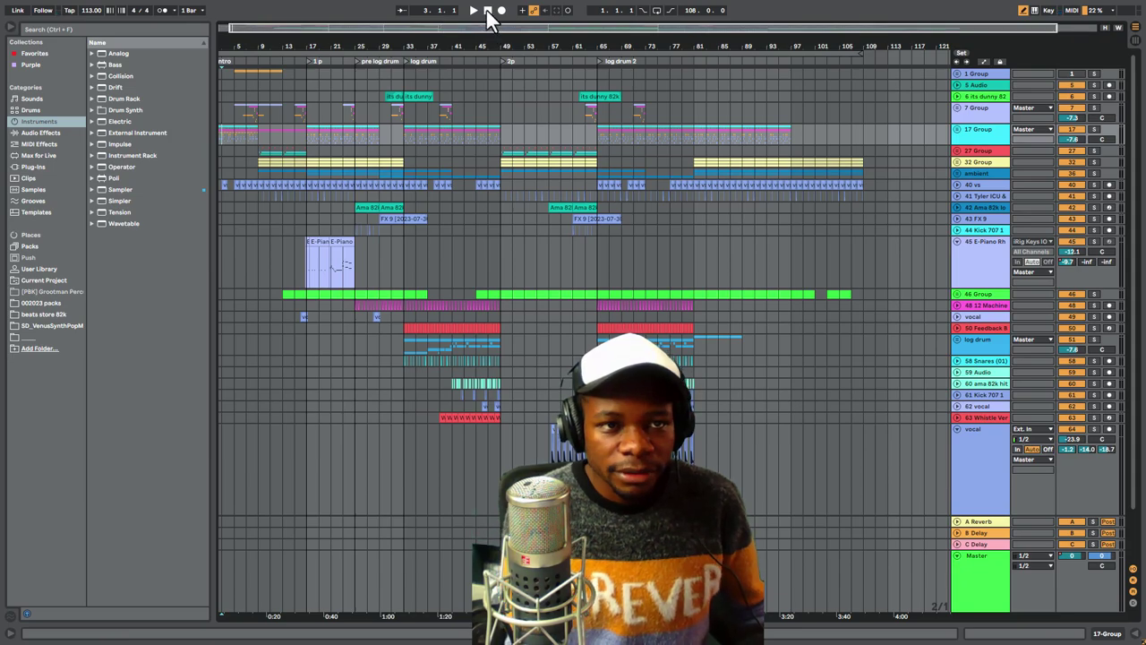
key(plus)
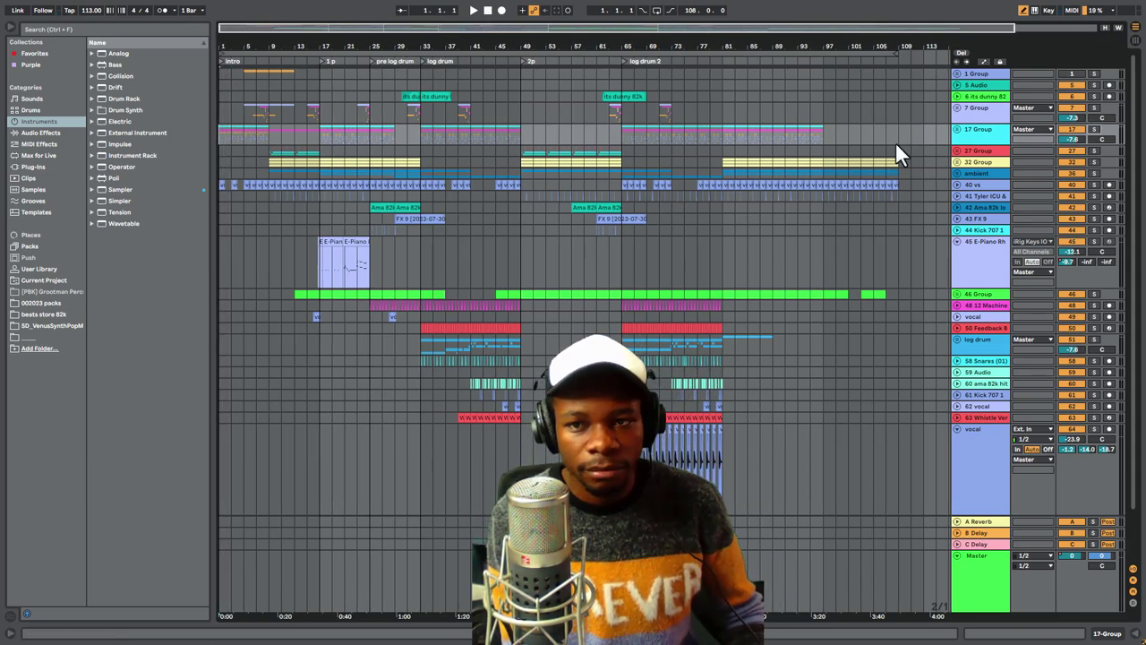
Unfold 17 Group and play the intro with its 8 Additional Shakers and Thin Tamb tracks soloed
key(space)
drag(235, 46, 349, 100)
click(959, 127)
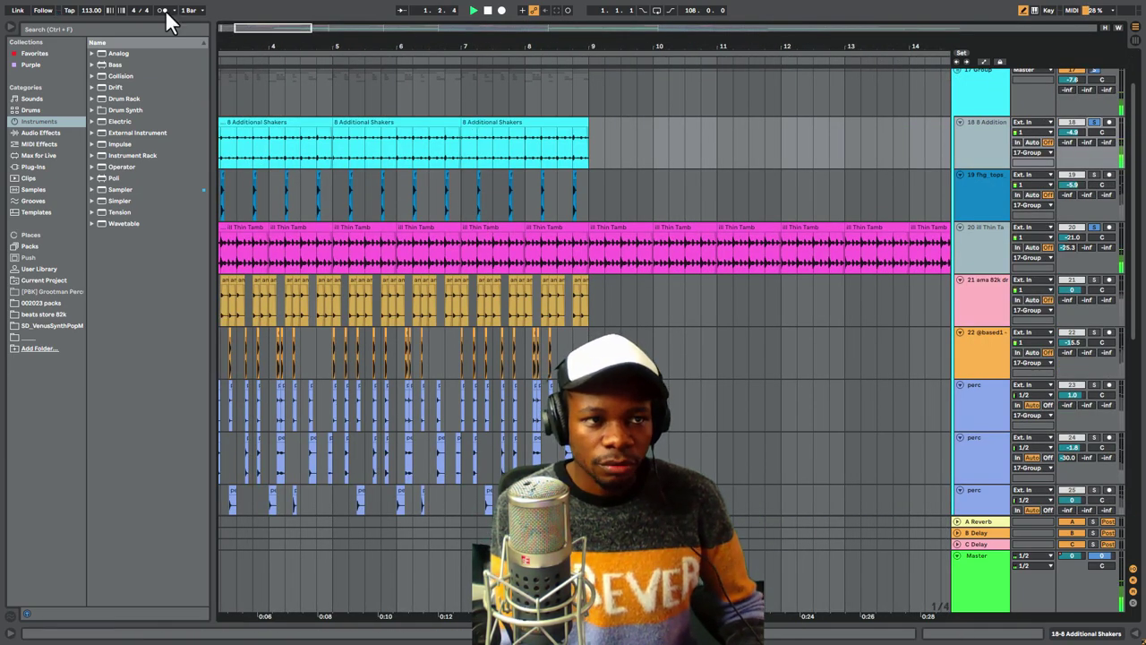
drag(287, 28, 271, 29)
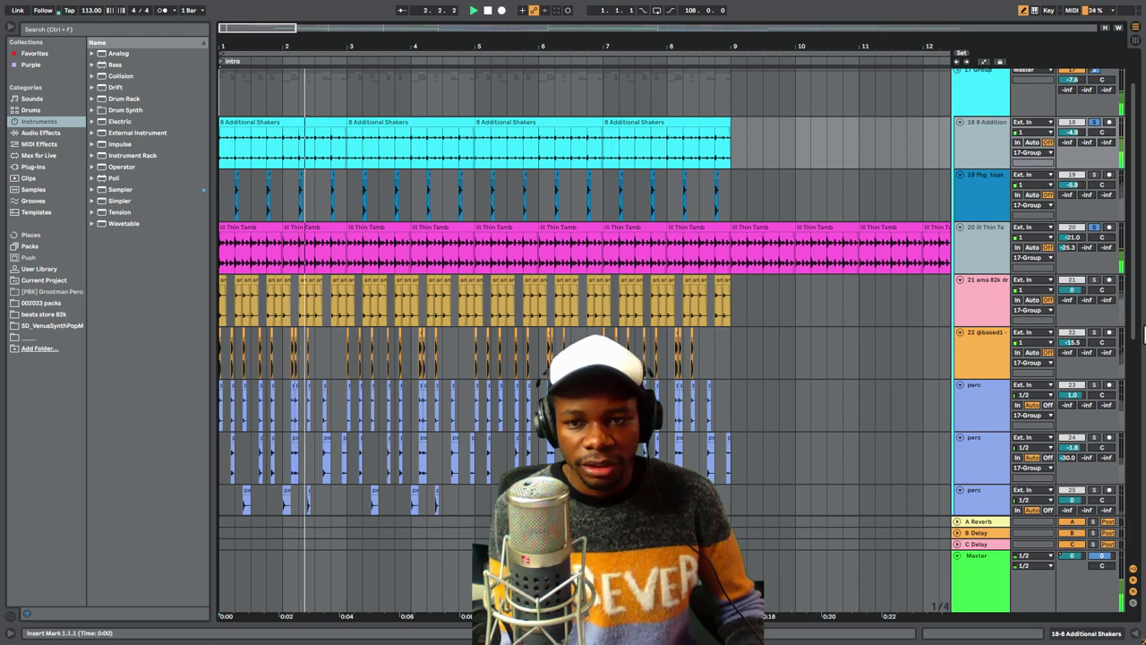
Add track 21 ama 82k to the soloed tracks and replay the intro from bar 1
click(1095, 279)
key(space)
key(space)
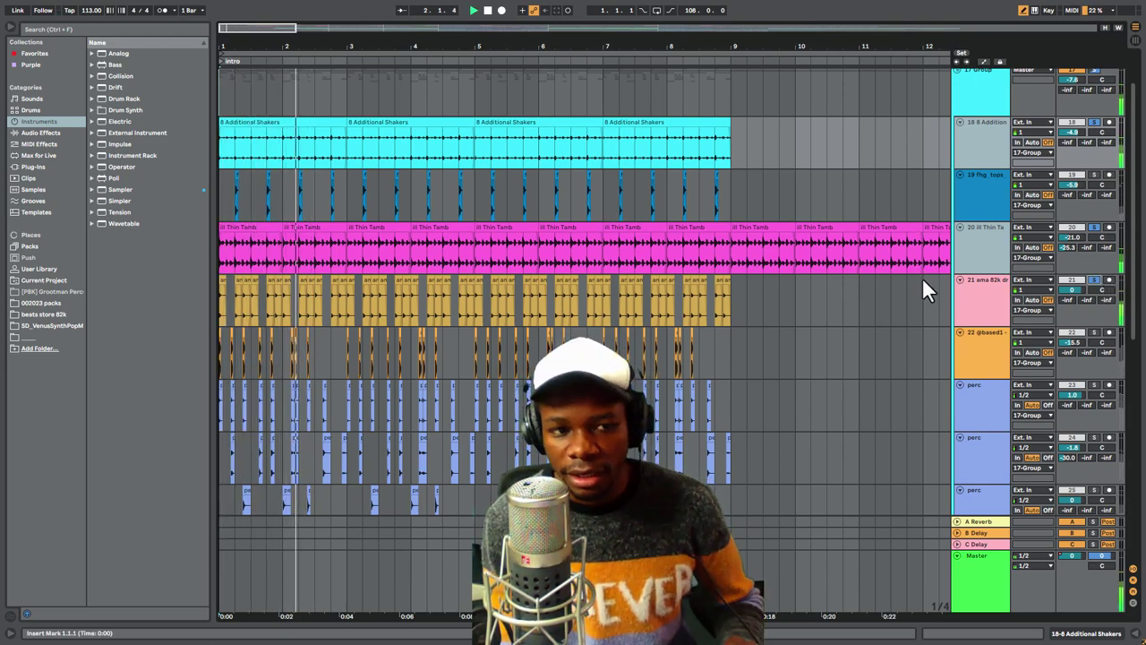
Add the perc track 23 to the soloed tracks, play the intro from bar 1 and stop
scroll(921, 281, down, 3)
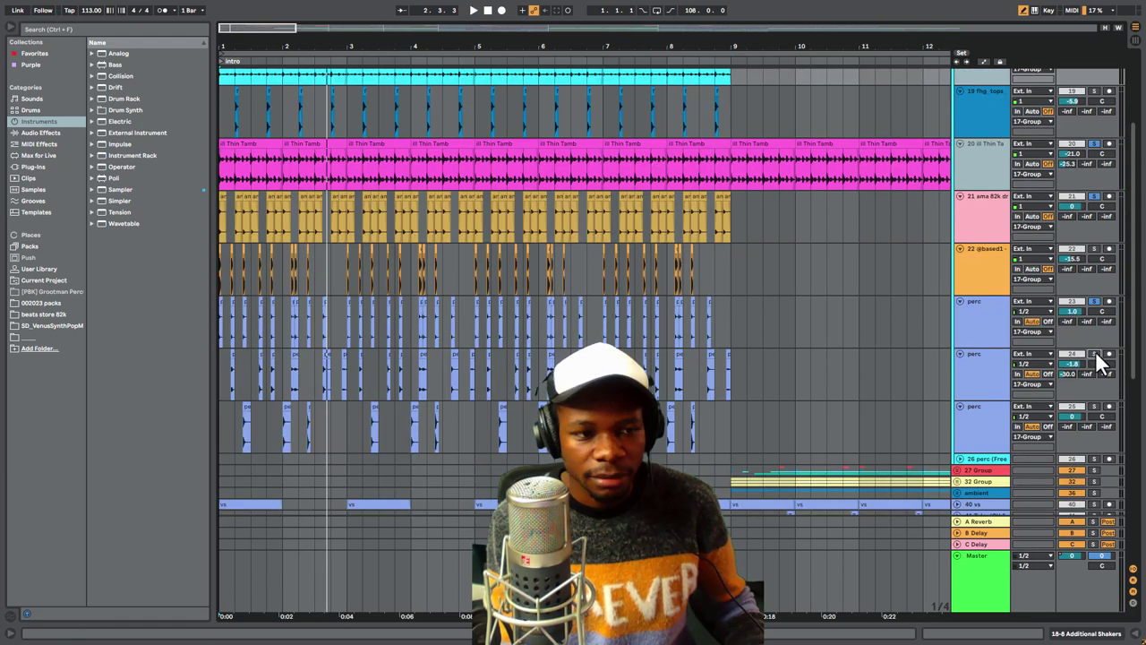
click(1094, 354)
key(space)
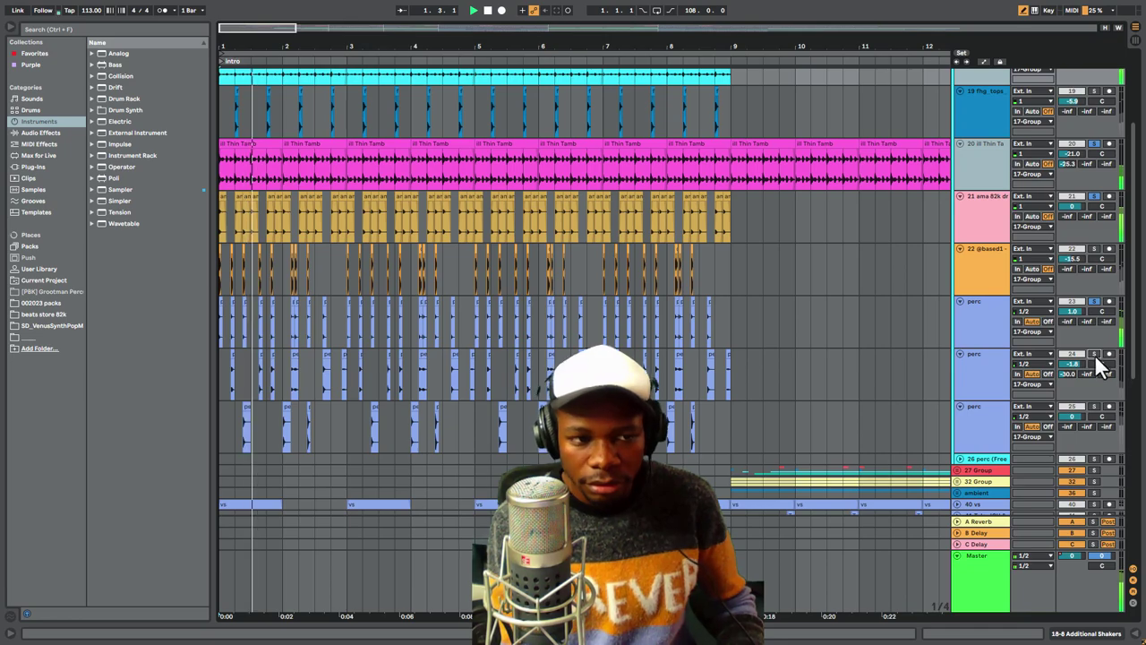
key(space)
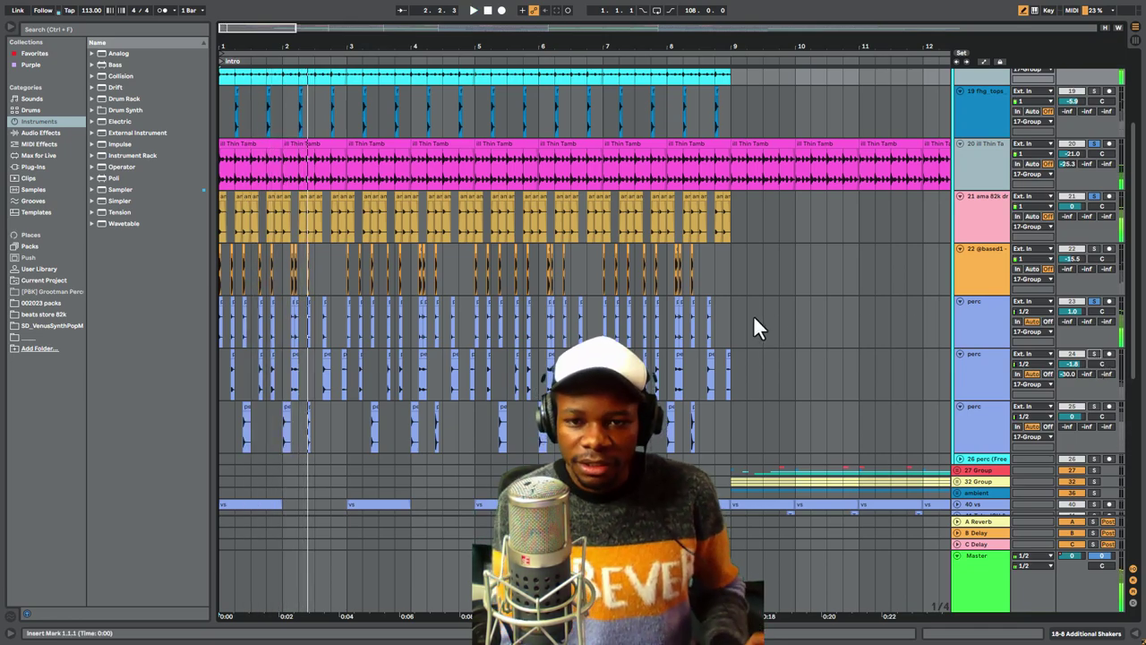
Clear the individual solos inside 17 Group and play the intro with all of its percussion tracks
scroll(1064, 164, up, 3)
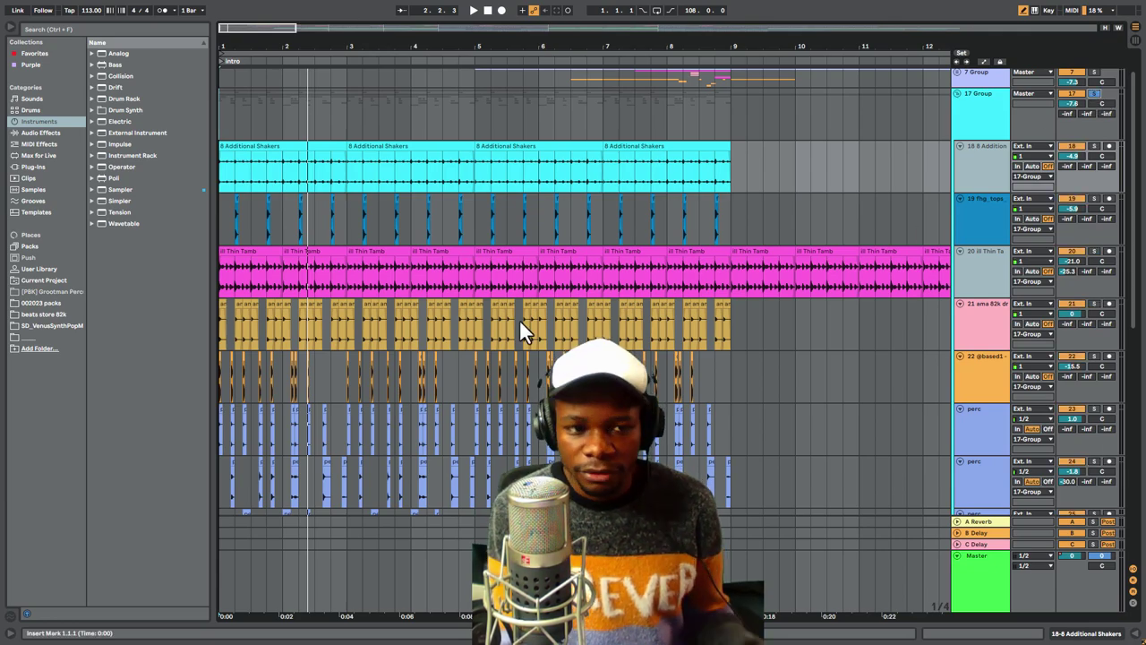
scroll(470, 280, down, 2)
scroll(487, 294, down, 1)
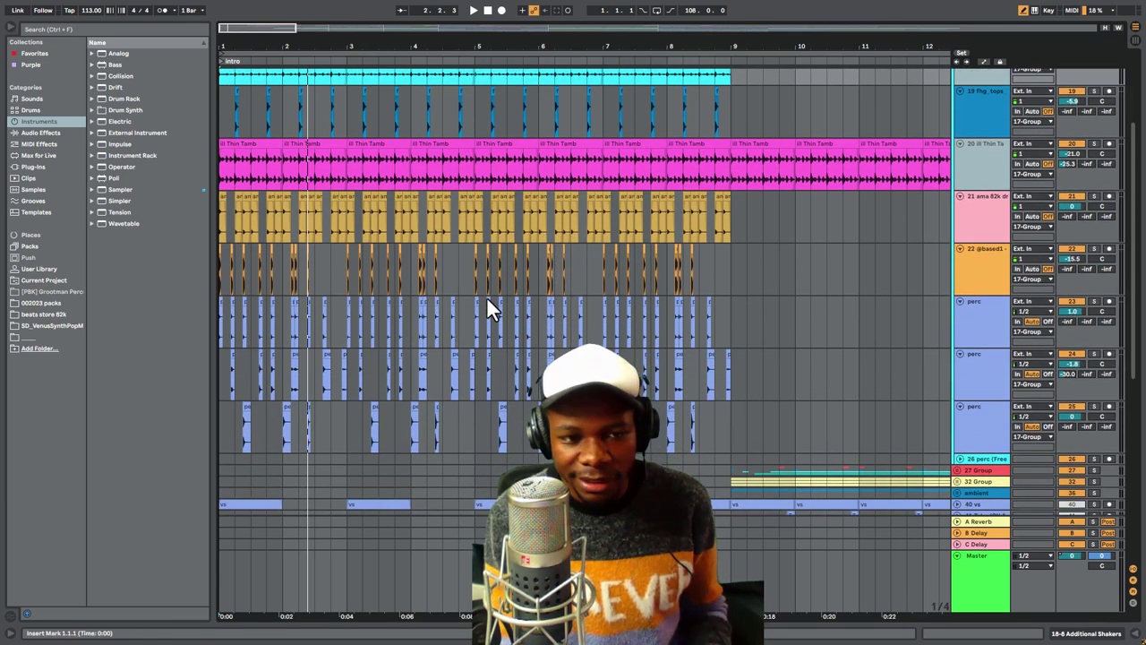
key(space)
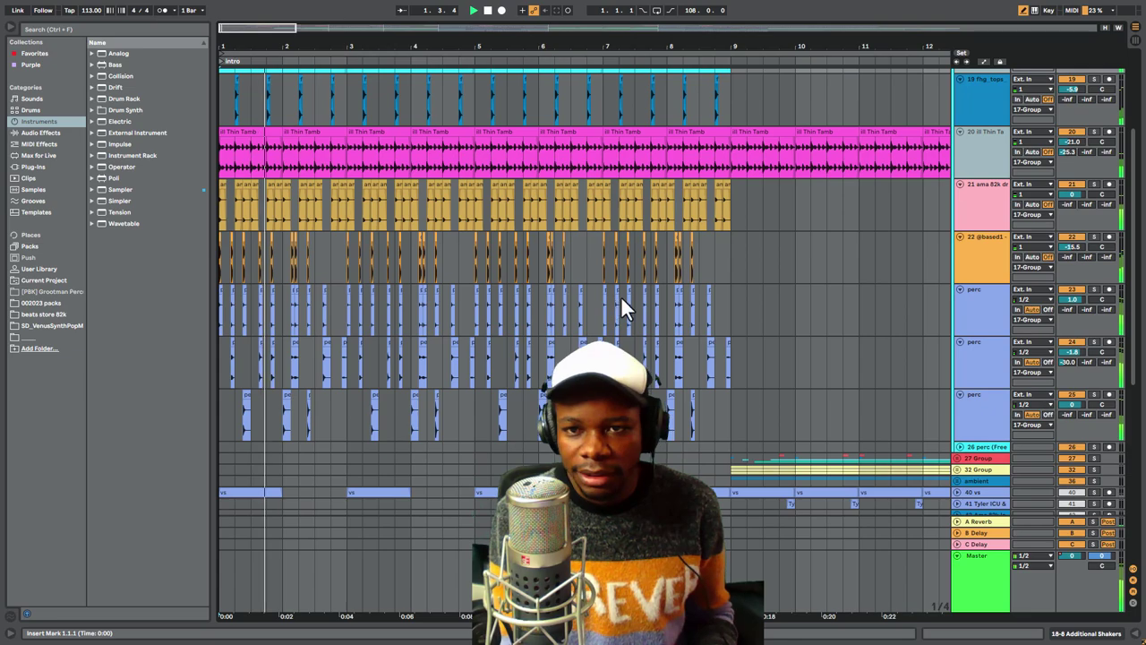
scroll(879, 233, up, 4)
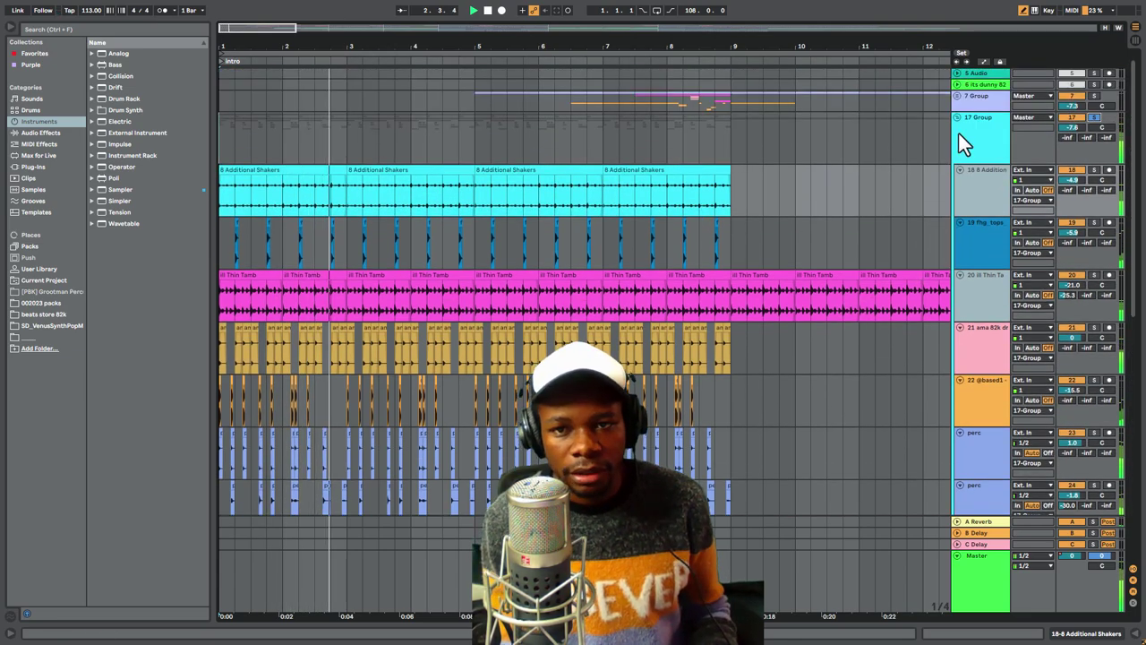
Fold 17 Group, solo 7 Group and play it from bar 5
click(958, 117)
click(1094, 95)
key(space)
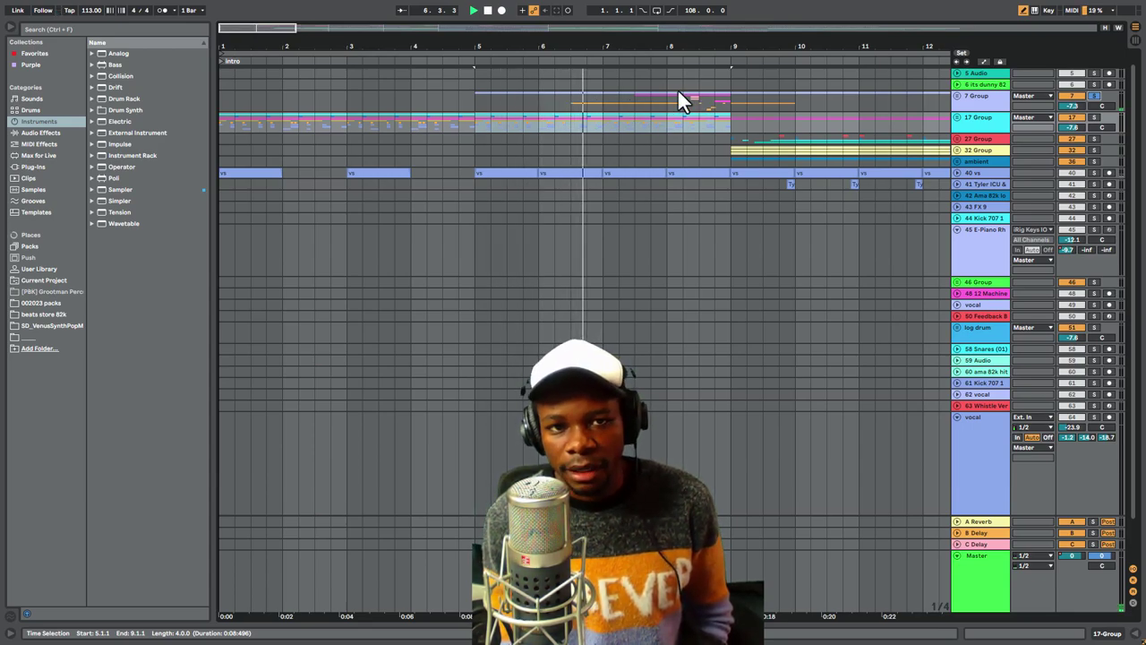
Unfold 7 Group and its KABZA percussion tracks 10 and 11 while listening to the fills, then stop playback
click(958, 96)
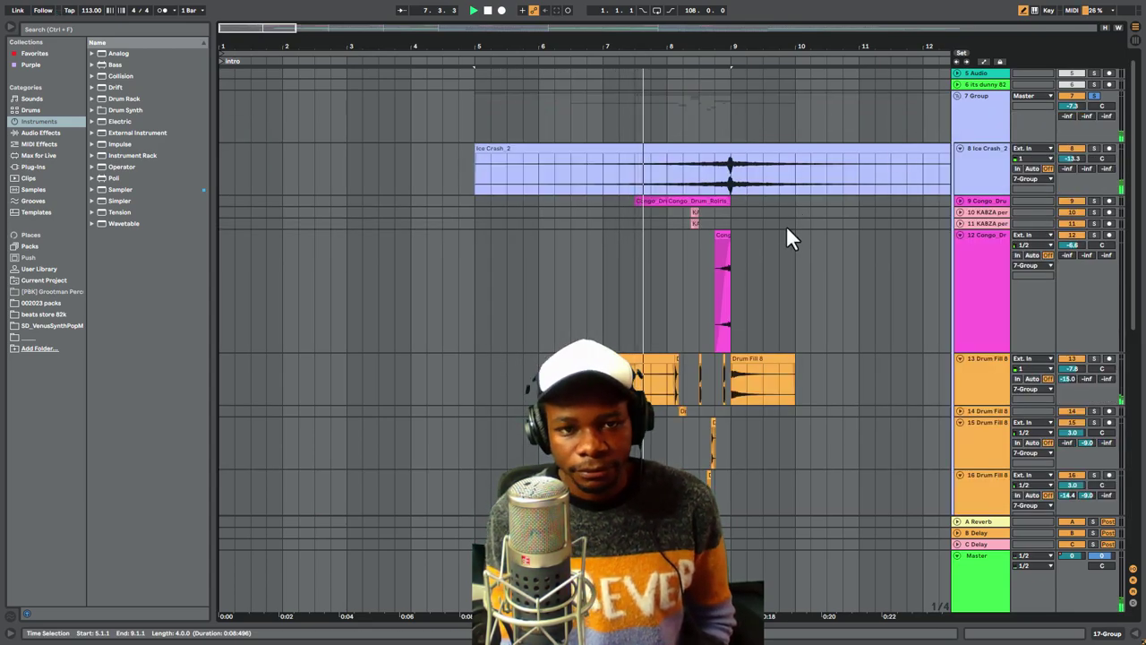
scroll(857, 318, down, 2)
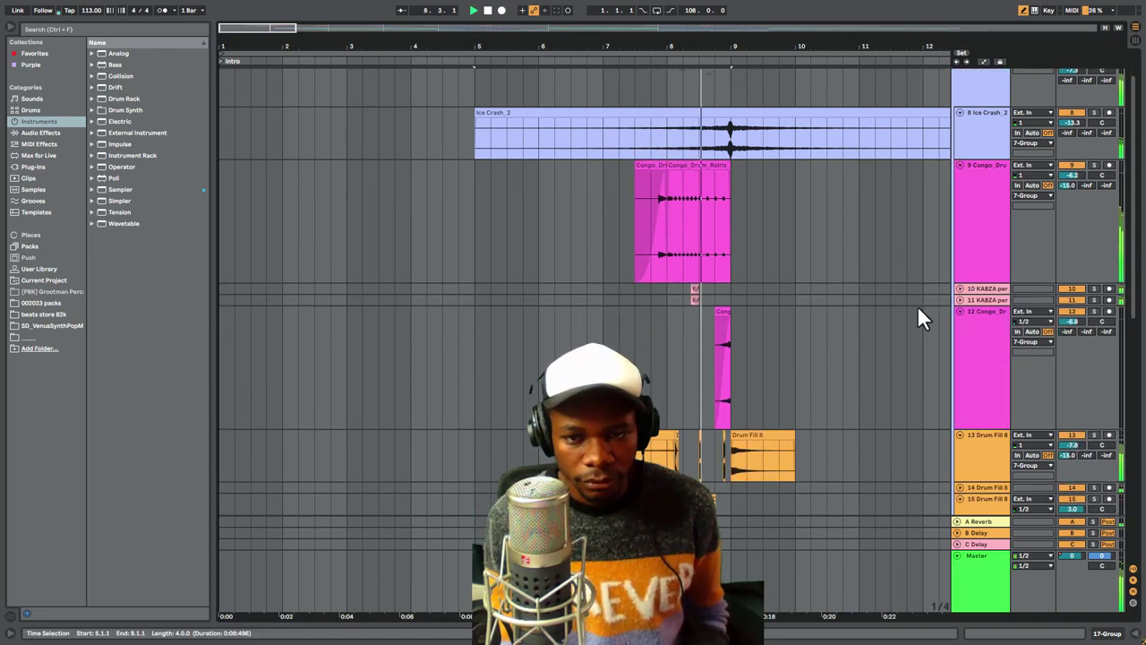
click(959, 300)
click(959, 289)
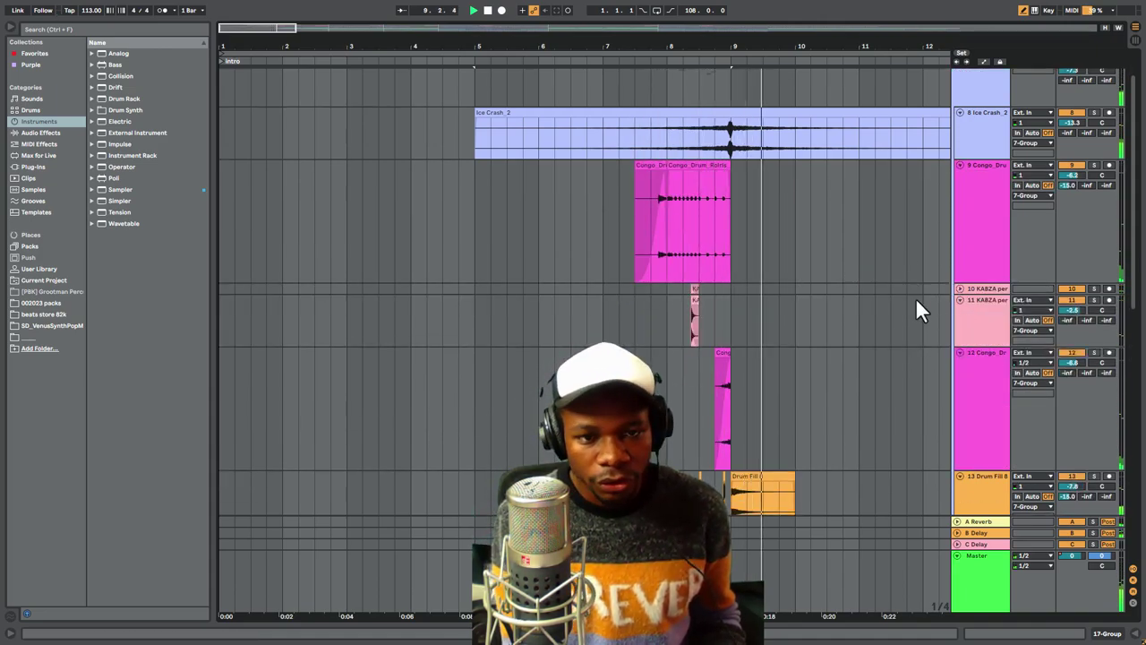
key(space)
Inspect the fills around bar 9 and fold tracks 9 to 15 inside 7 Group
scroll(708, 259, down, 3)
scroll(745, 295, down, 5)
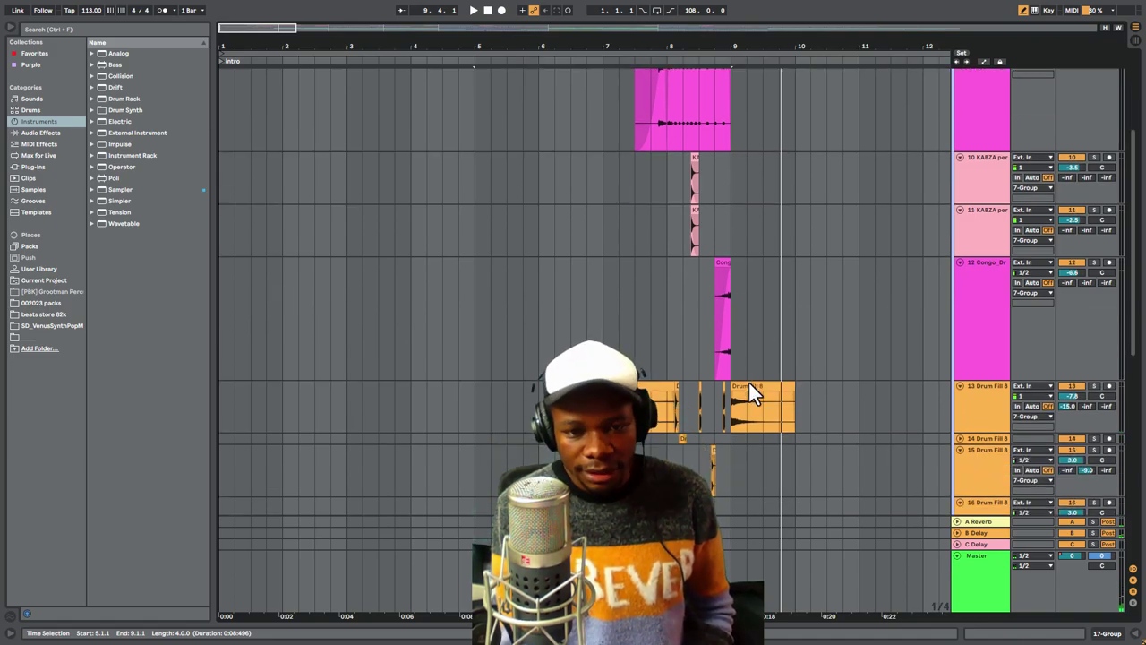
drag(738, 42, 738, 99)
scroll(797, 268, up, 1)
scroll(797, 237, up, 8)
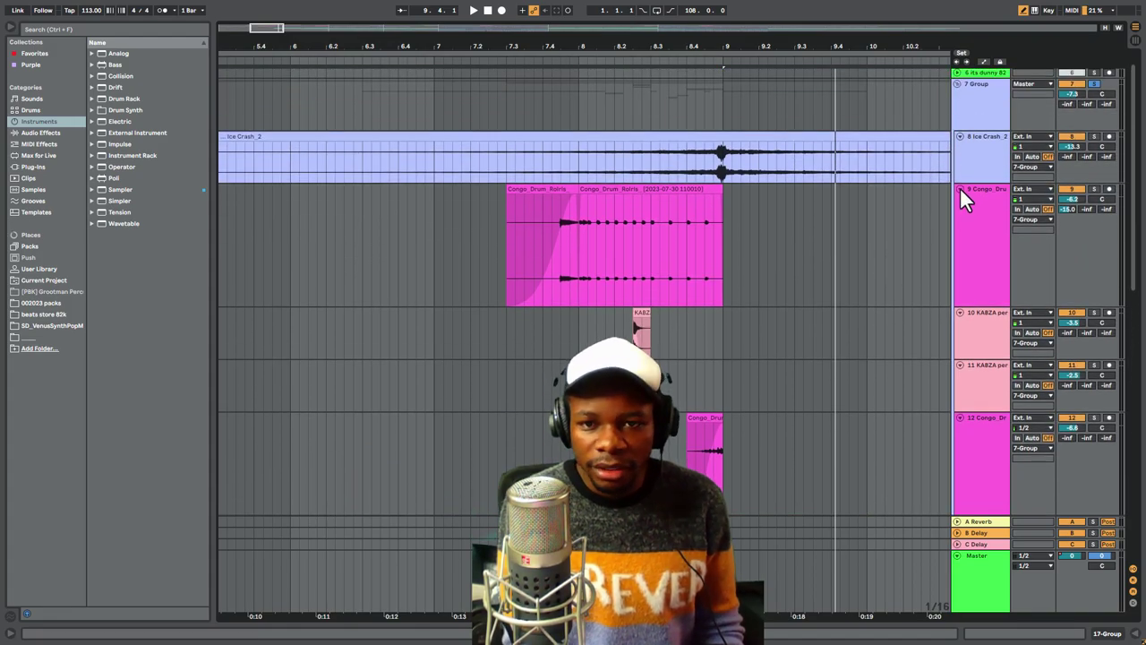
click(960, 188)
click(960, 200)
click(960, 212)
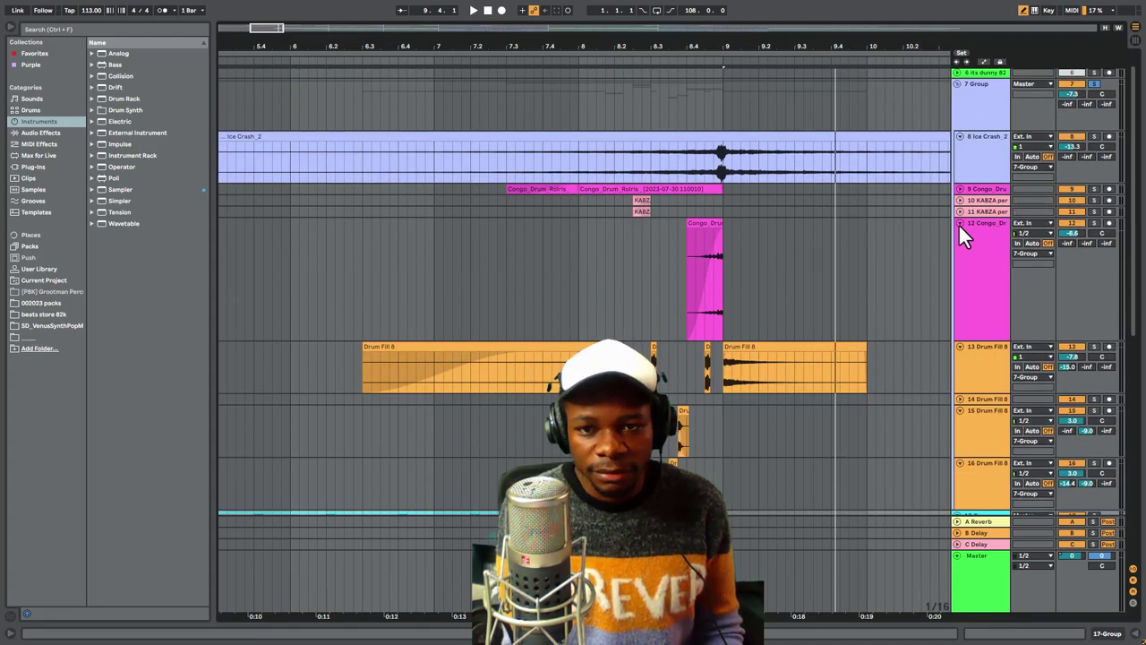
click(959, 223)
click(960, 235)
click(958, 257)
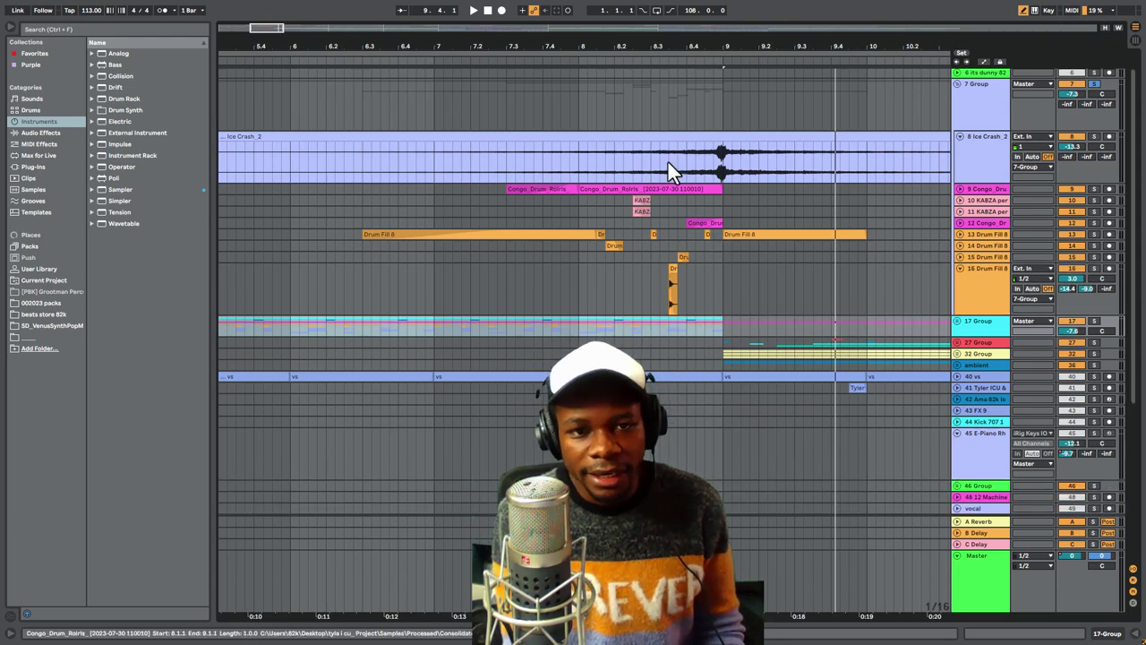
Solo the 8 Ice Crash_2 track, play the crash from 8.3.2 and stop
click(1092, 135)
key(space)
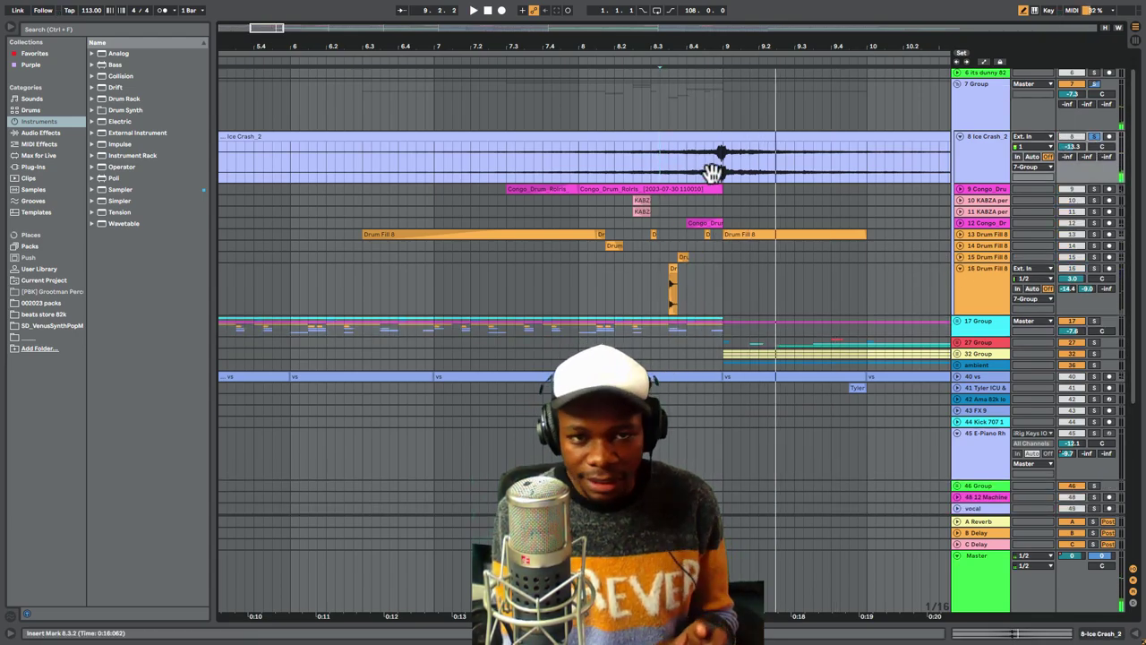
key(space)
Fold 7 Group and select the time range from 7.3.3 to 8.4.4 across 17 Group and 27 Group
click(576, 166)
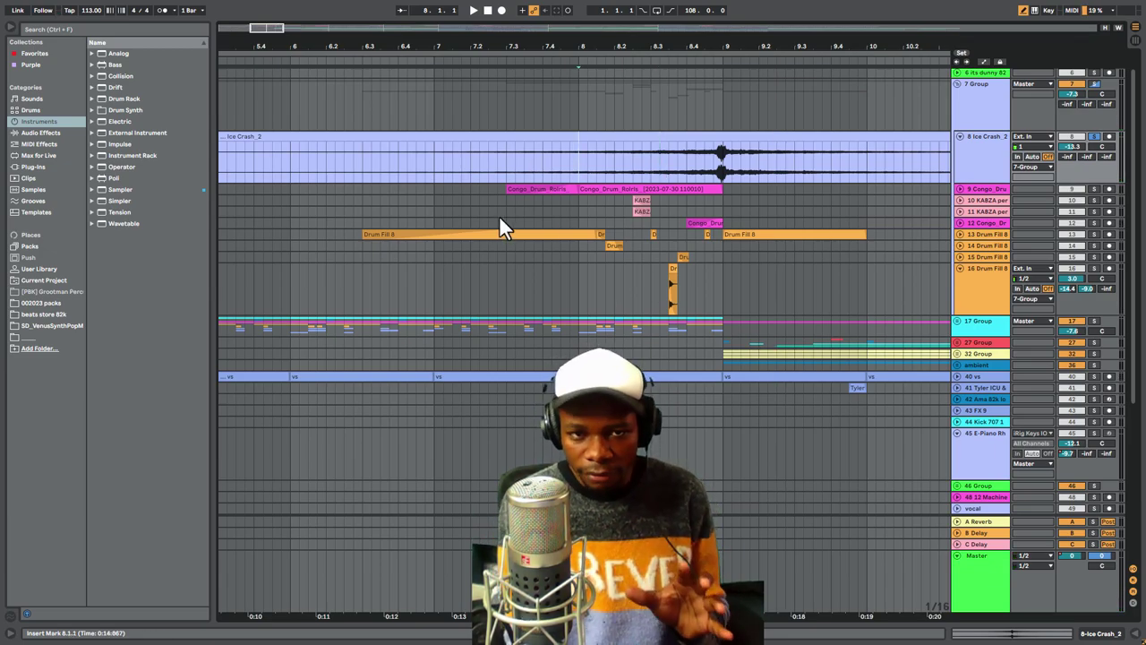
click(959, 83)
drag(524, 108, 716, 119)
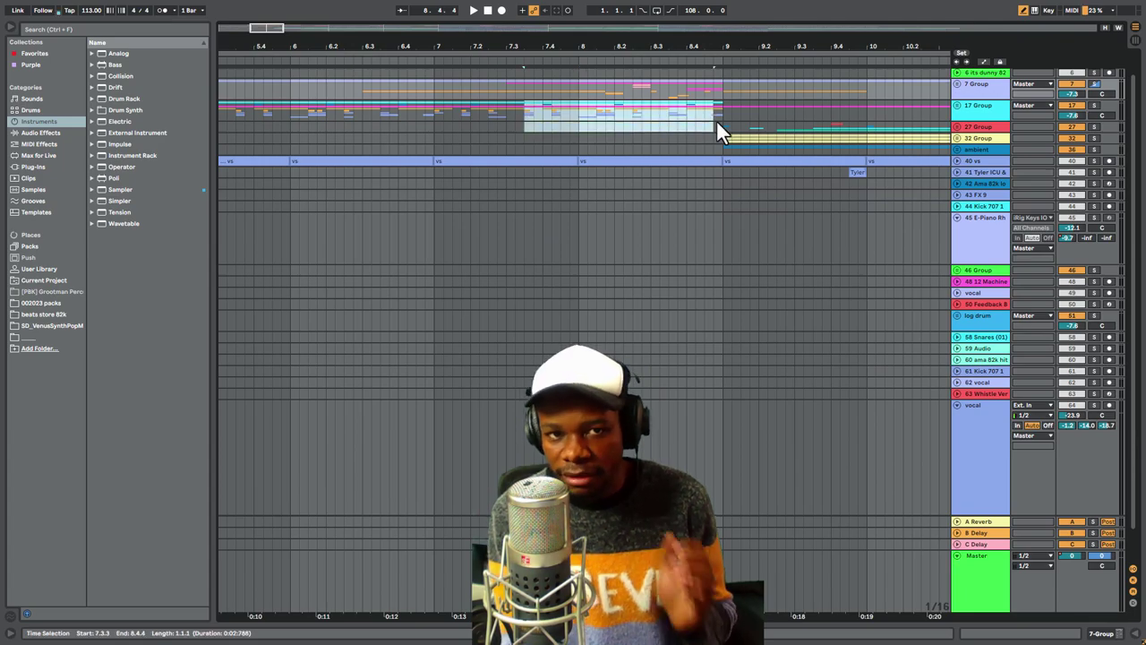
Set the playback start to 9.1.1, where the intro's percussion section ends and the yellow keys group enters
click(528, 83)
drag(841, 82, 891, 120)
scroll(890, 120, up, 1)
drag(784, 41, 614, 44)
click(578, 123)
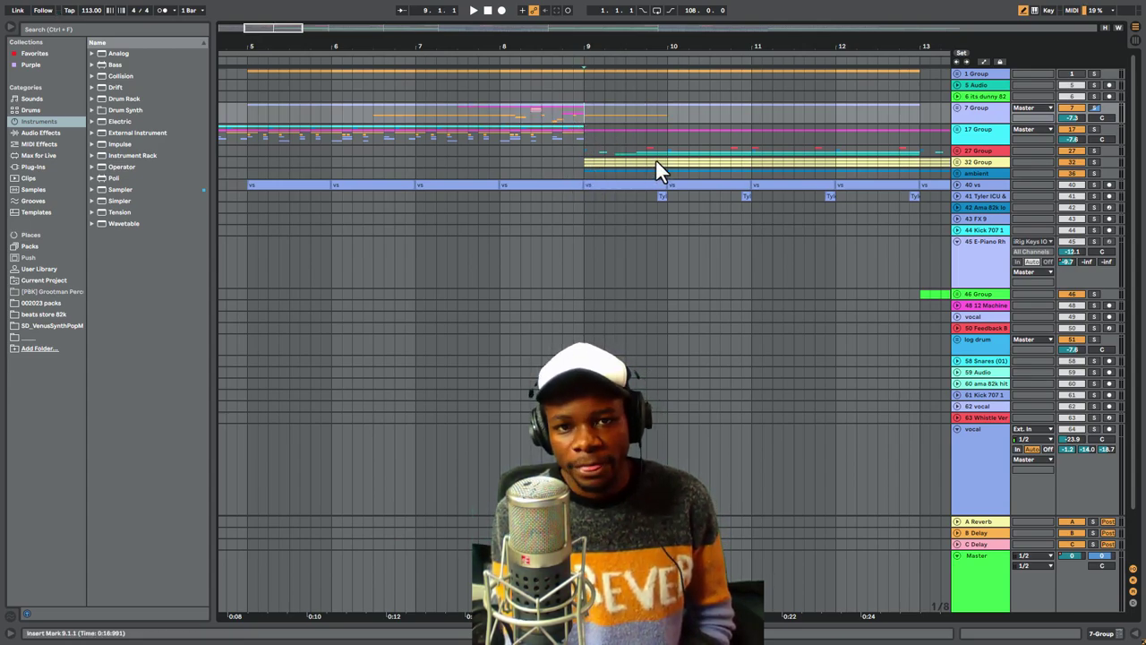
Move the ambient group directly below 17 Group, followed by the yellow group and the red group
drag(976, 173, 1049, 150)
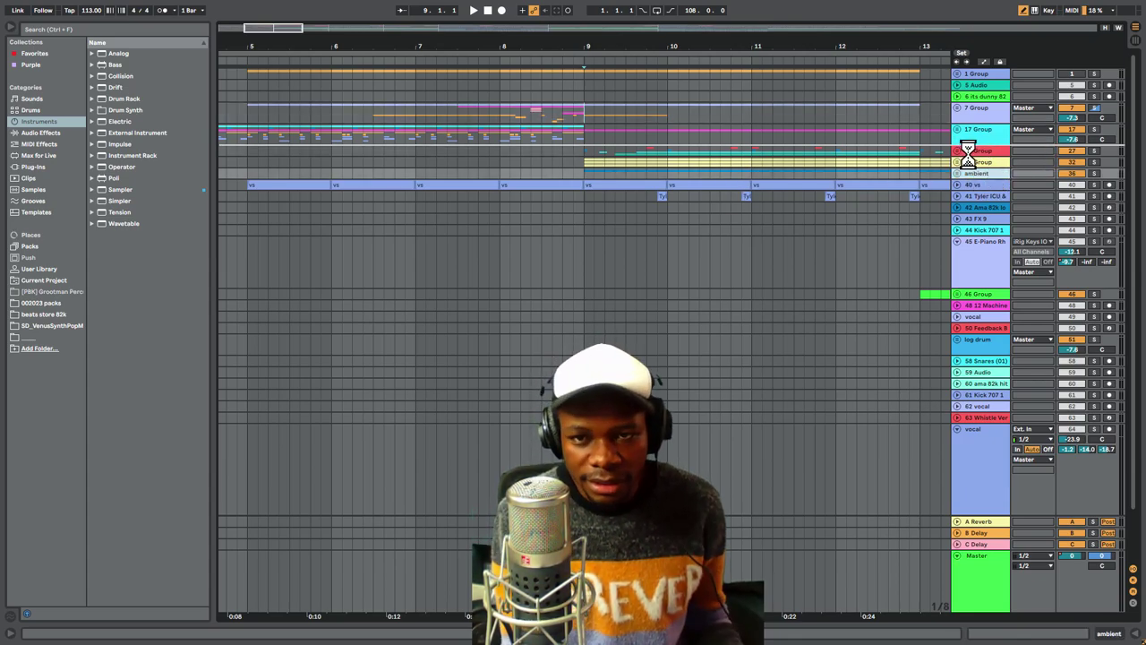
mouse_move(967, 157)
mouse_down()
mouse_move(984, 173)
mouse_move(984, 160)
mouse_up()
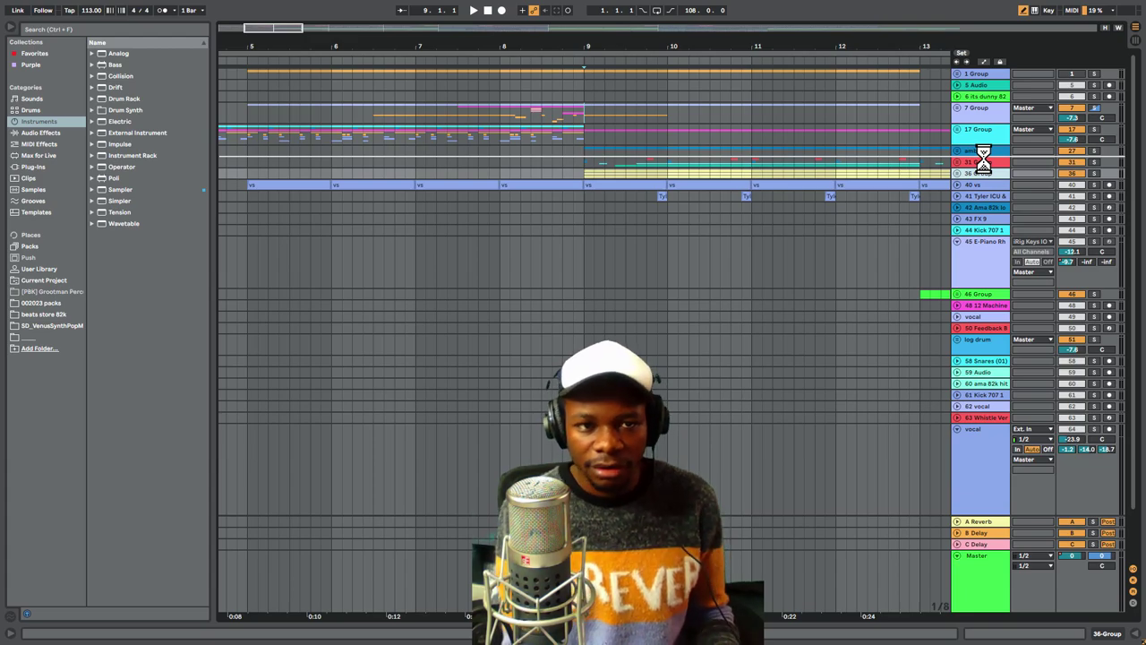
drag(1117, 157, 1048, 170)
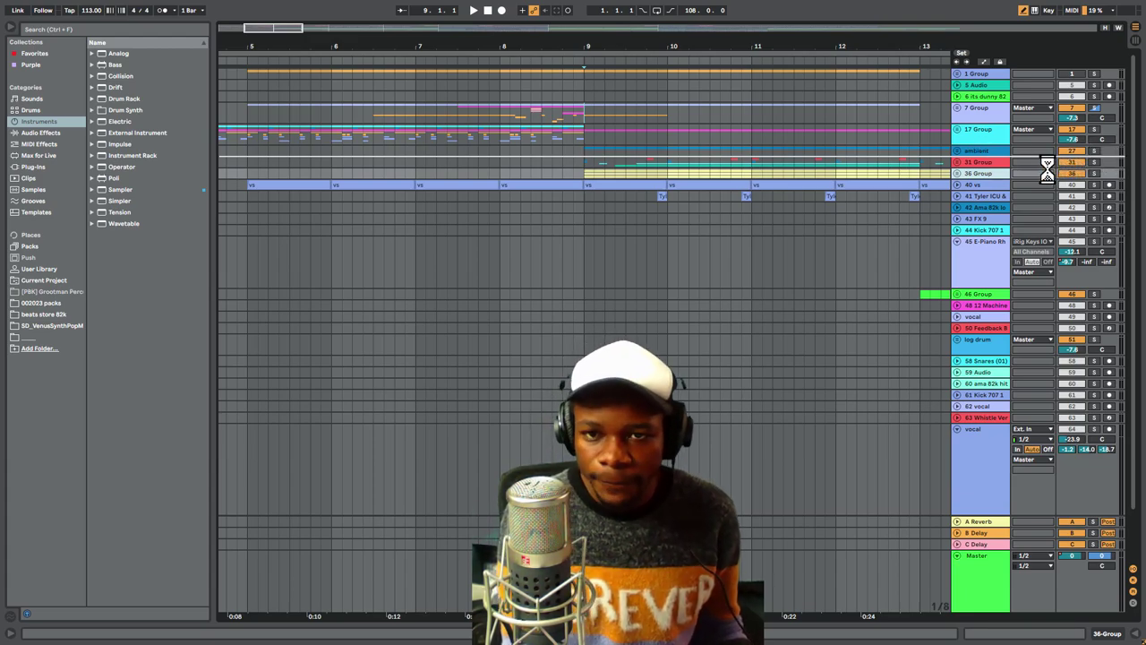
Solo the ambient group, play it from 9.1.1 and unfold its tracks
click(1095, 150)
key(space)
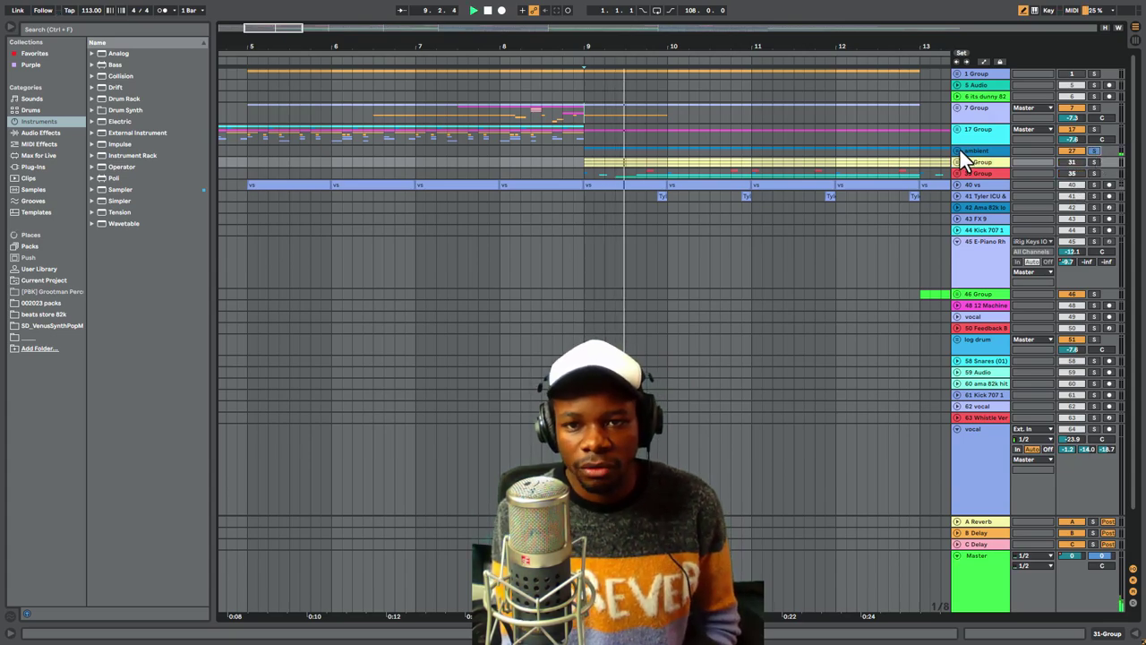
click(958, 150)
drag(755, 45, 335, 76)
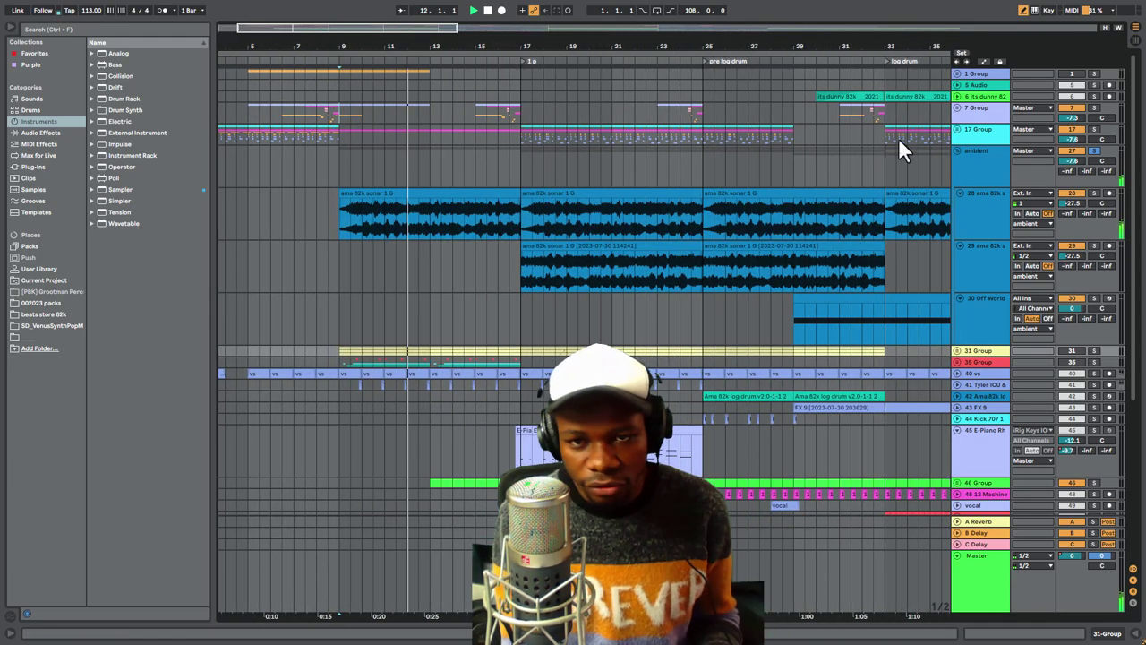
Fold tracks 28 and 29 inside the ambient group while listening, and stop playback
click(961, 193)
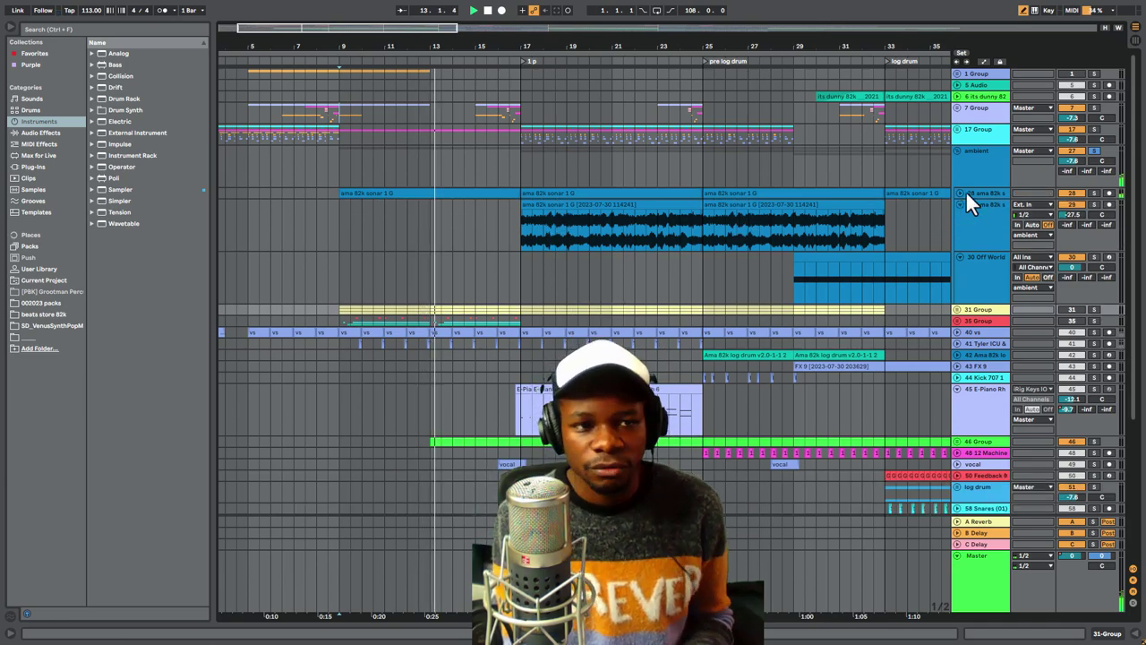
click(960, 205)
drag(383, 90, 385, 134)
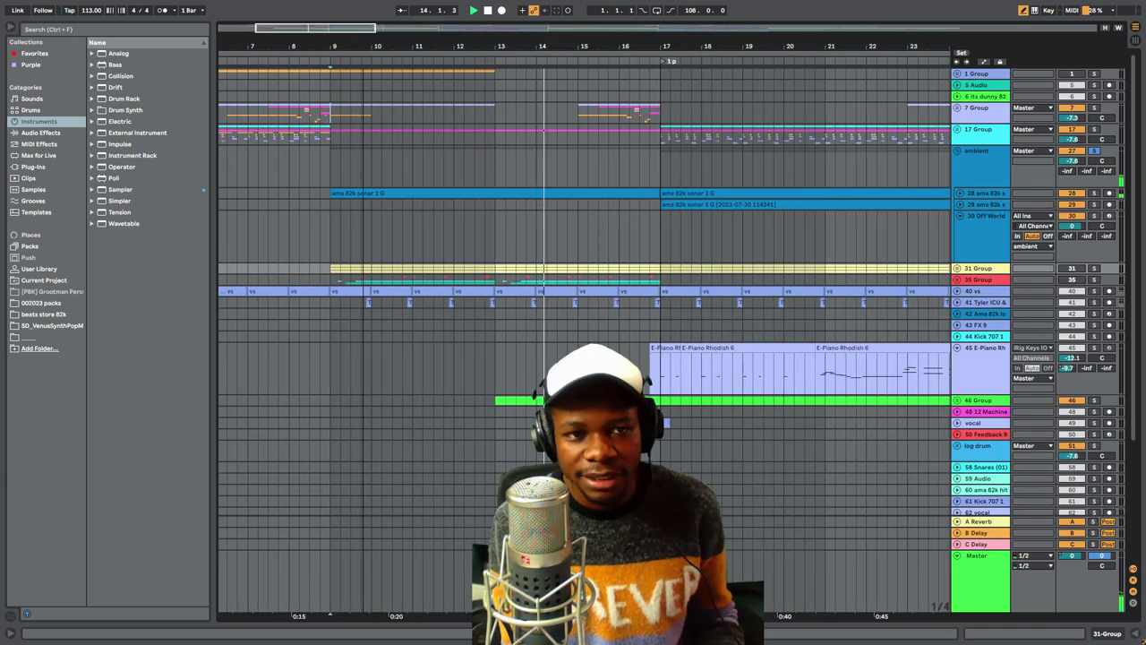
scroll(747, 215, down, 2)
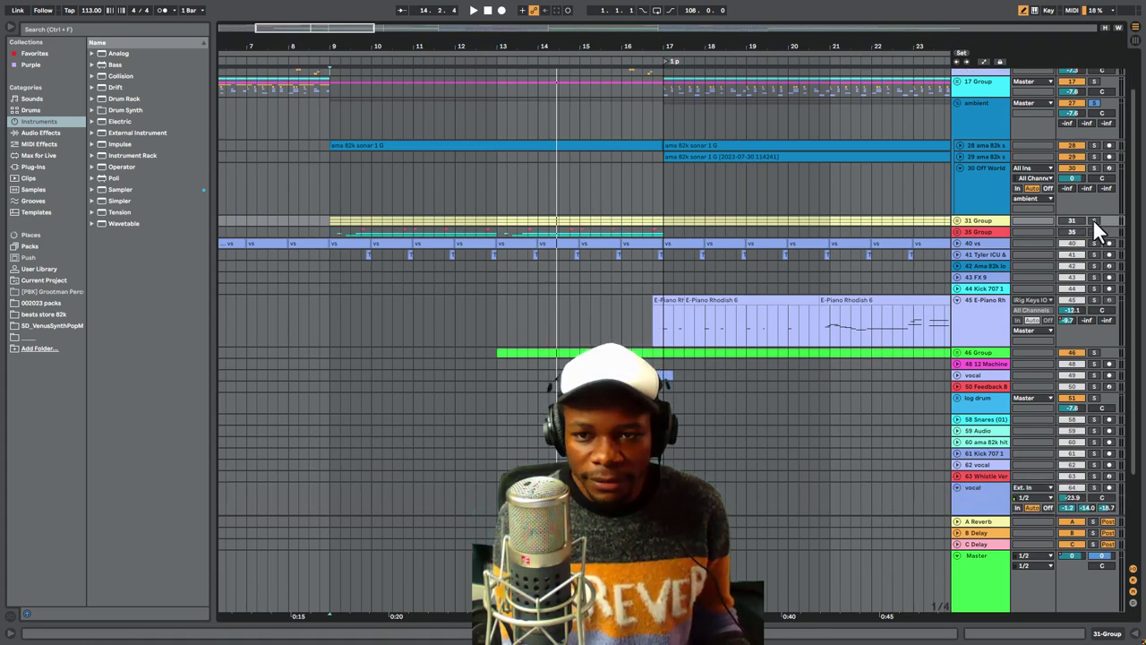
Set the playback start to 9.1.1, move the red 35 Group directly below 17 Group and unfold its rim and hat tracks
click(332, 232)
drag(396, 43, 602, 46)
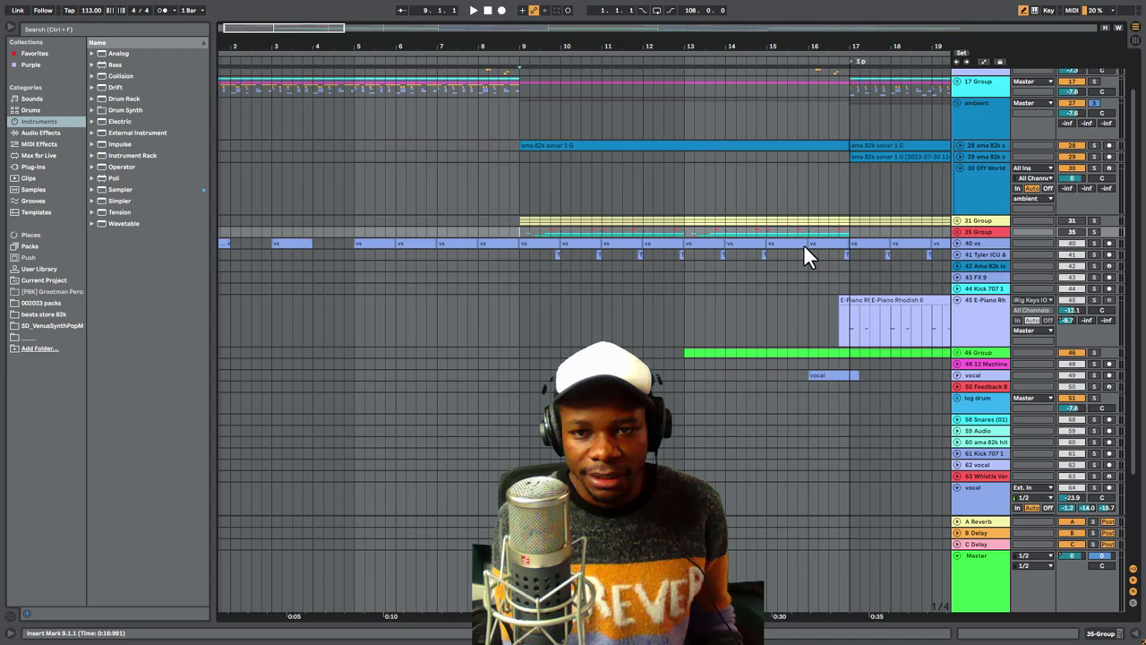
click(958, 235)
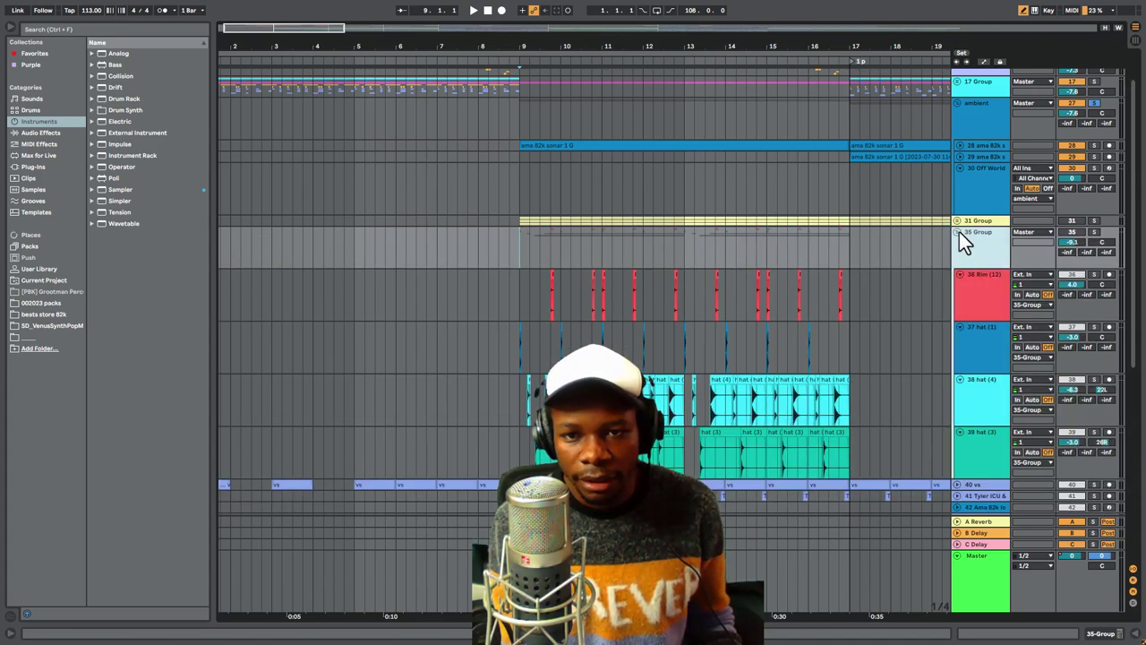
click(959, 232)
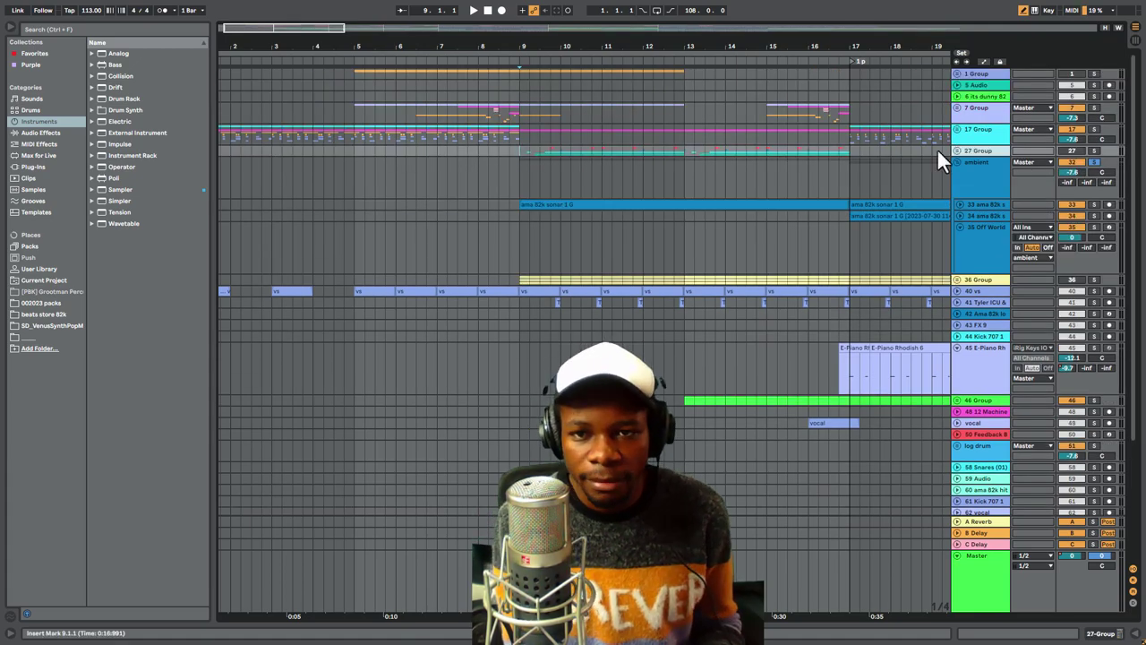
click(957, 151)
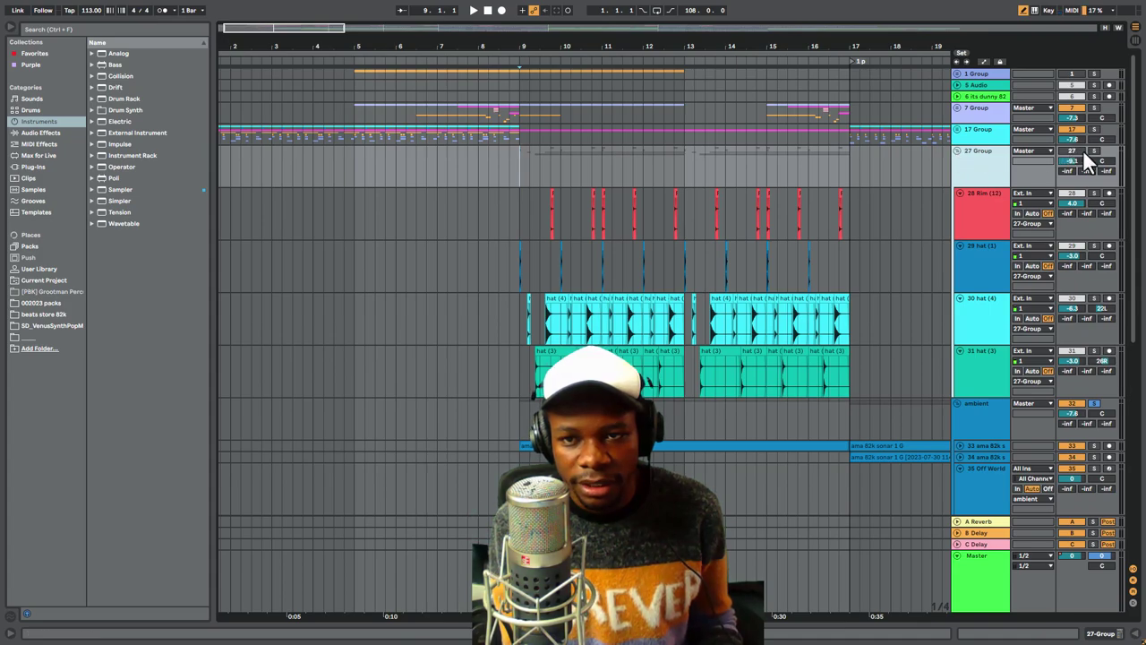
Solo the red 27 Group, play its rim and hats from 9.1.1 and stop
click(1094, 150)
key(space)
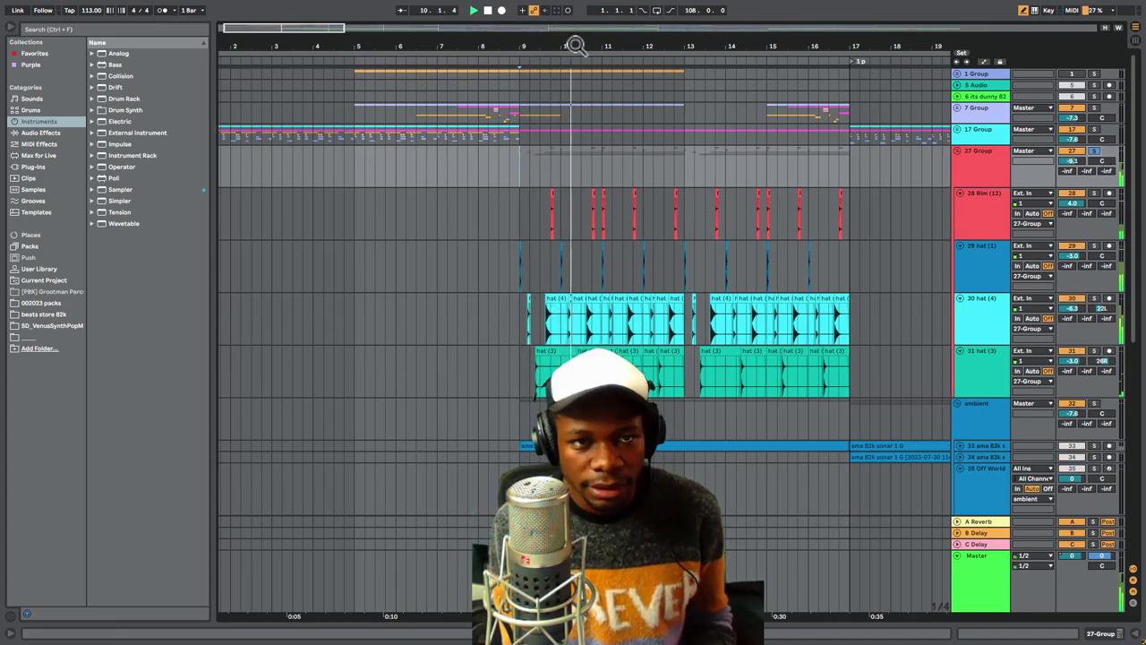
drag(578, 44, 580, 83)
key(space)
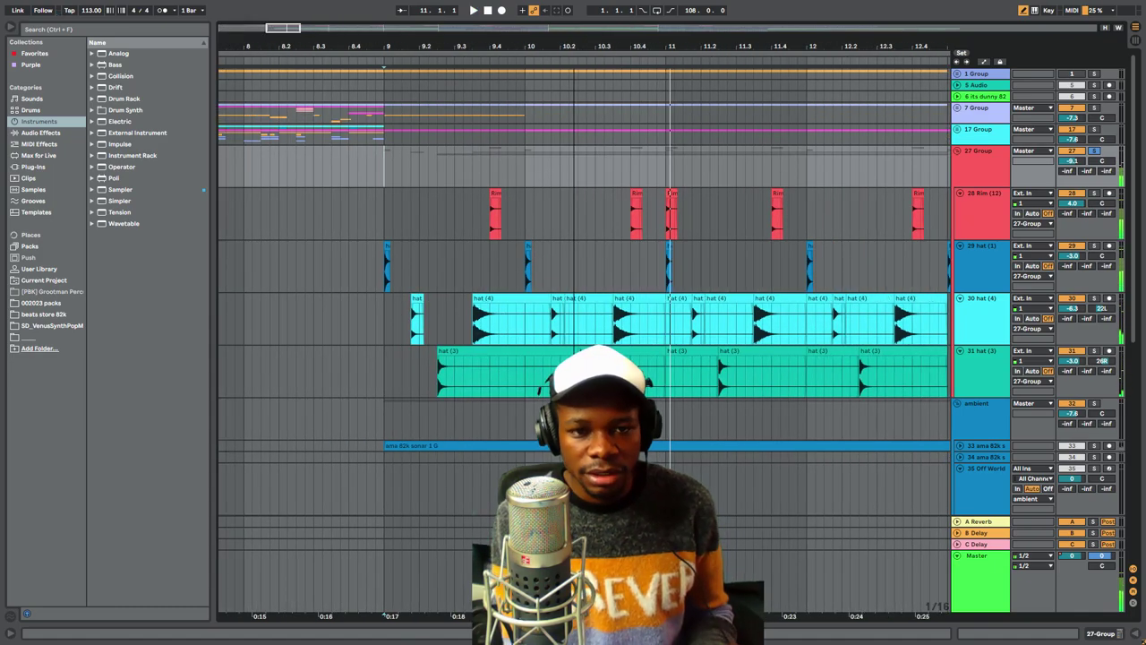
Examine the hat clips between bars 9 and 10 on tracks 29, 30 and 31
drag(388, 280, 410, 279)
key(Down)
click(455, 379)
click(525, 328)
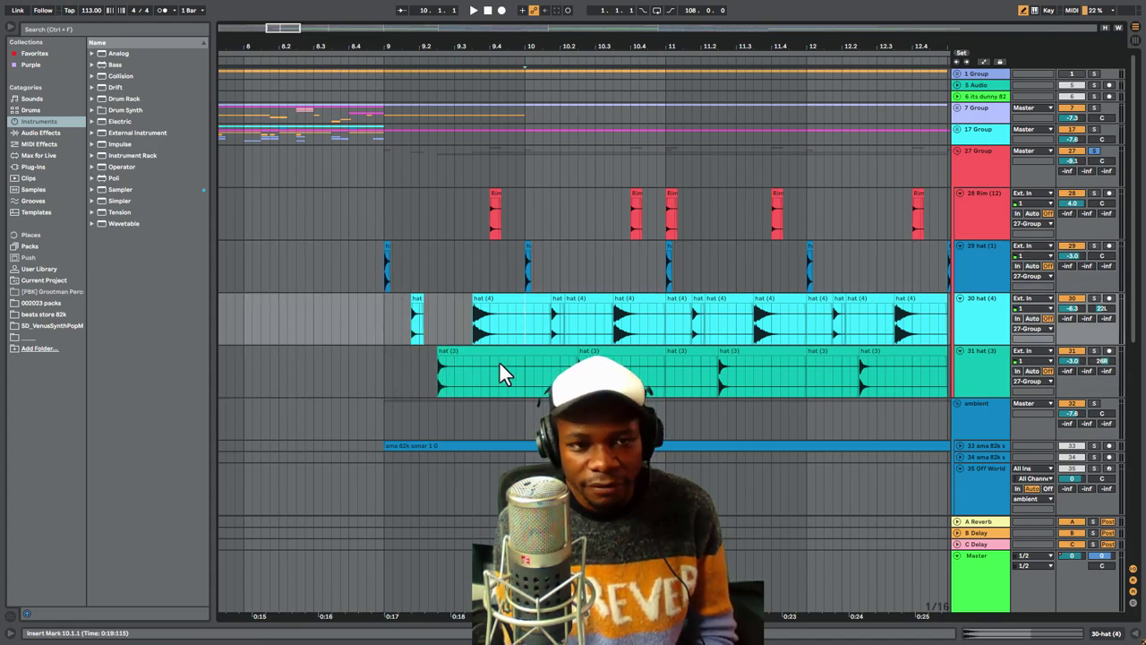
Solo the 28 Rim (12) track, play it from 9.4.1 and stop
click(483, 229)
key(space)
click(1095, 192)
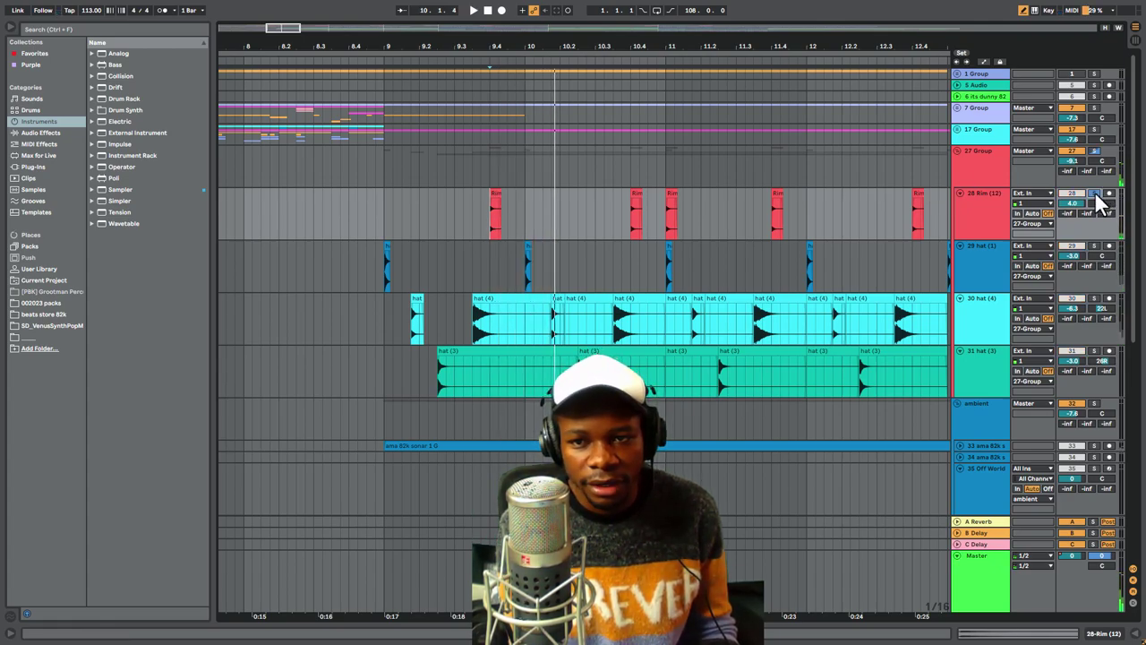
key(space)
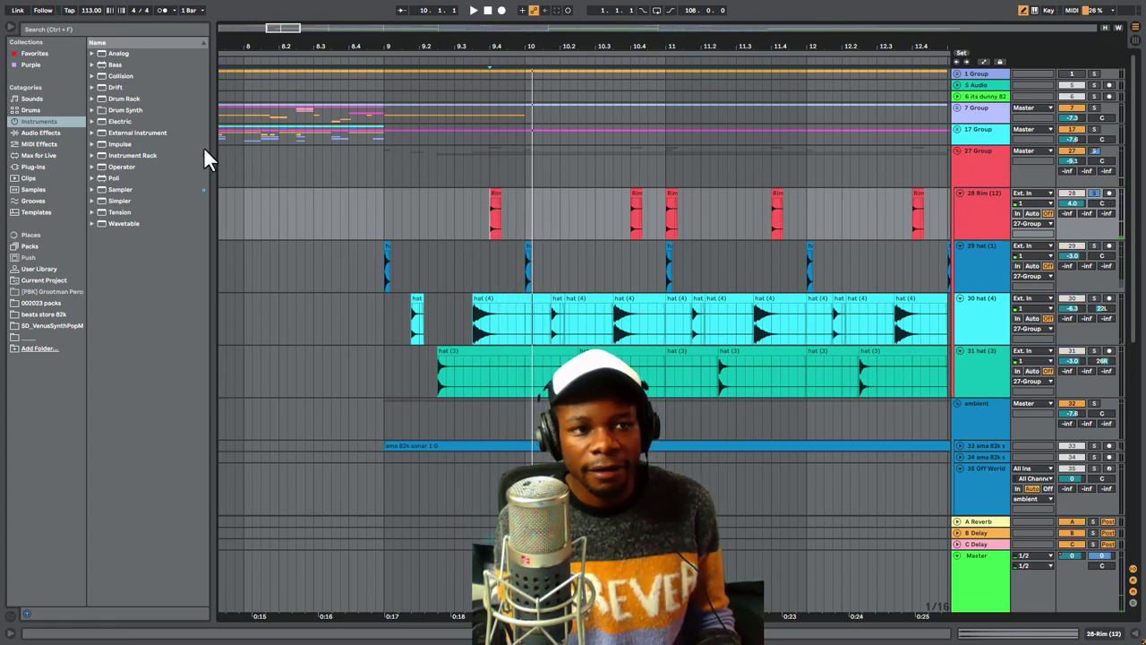
Fold 27 Group and play it from 9.1.1 together with the soloed ambient track 33
drag(609, 52, 610, 41)
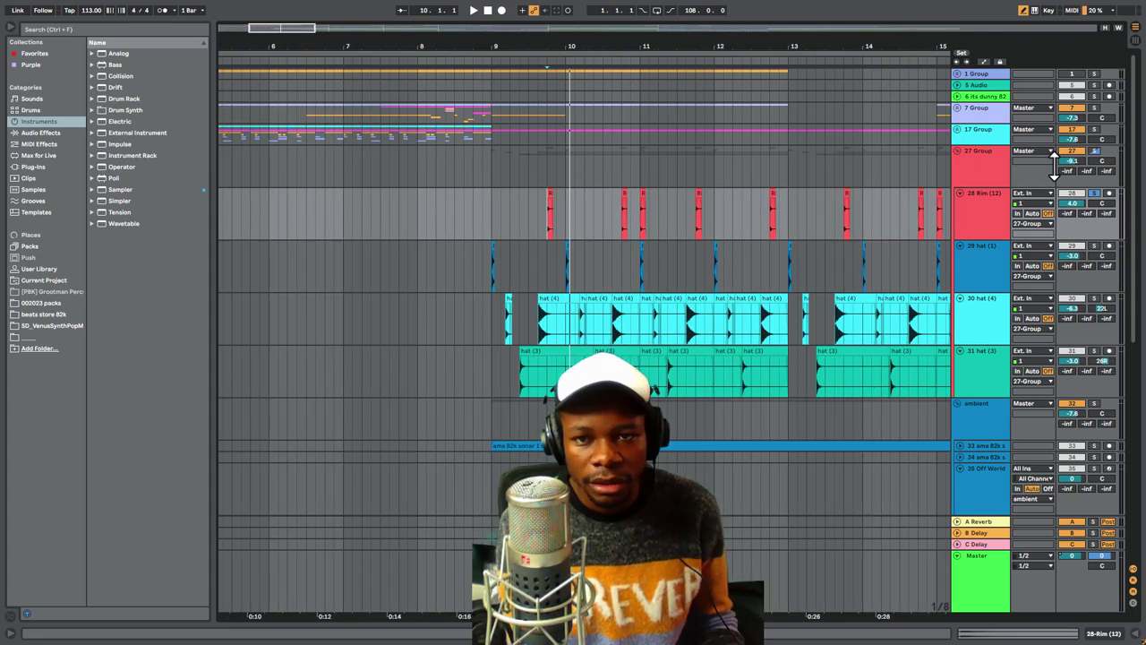
click(959, 151)
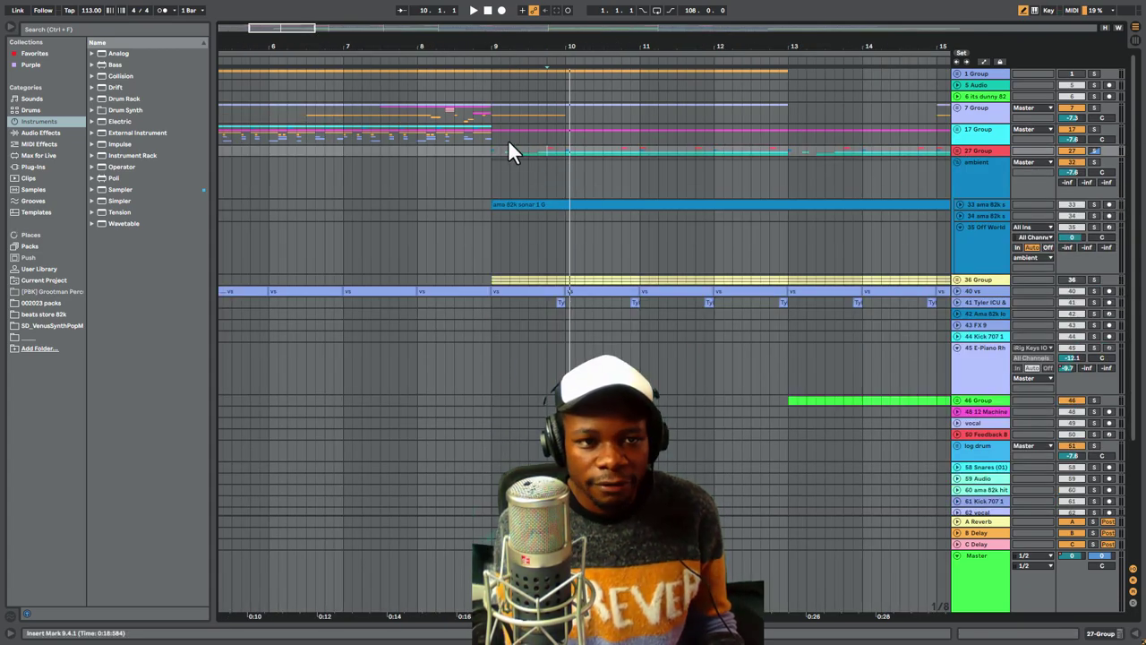
click(492, 154)
click(1091, 204)
key(space)
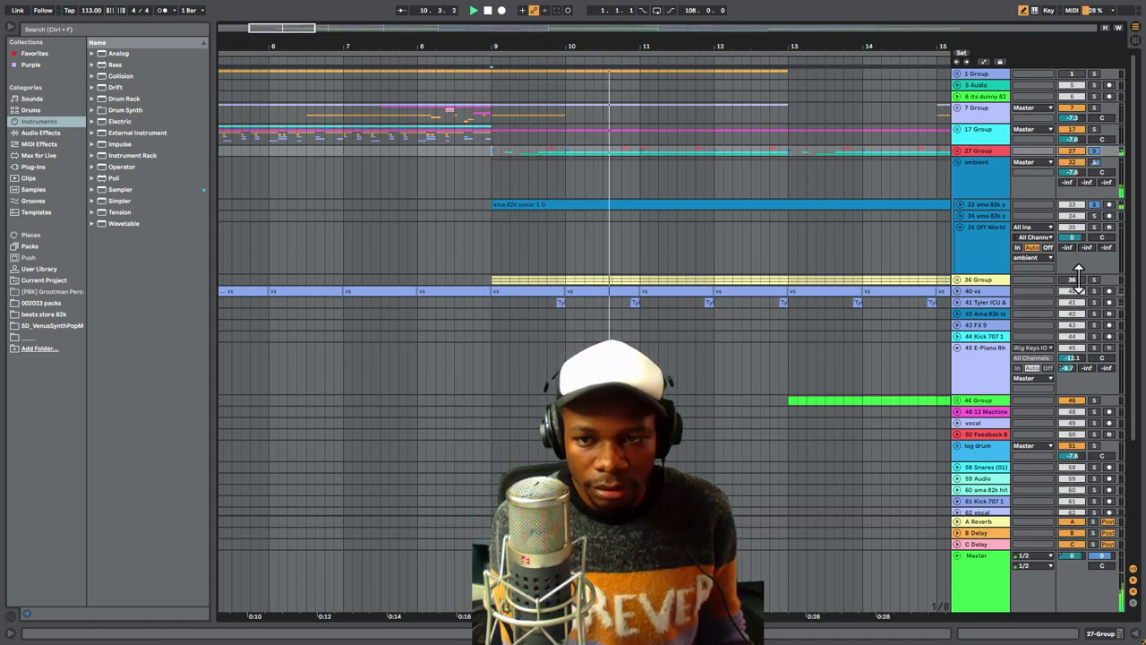
Unfold 36 Group, add it to the soloed tracks and play the piano layers from 9.1.1
click(959, 280)
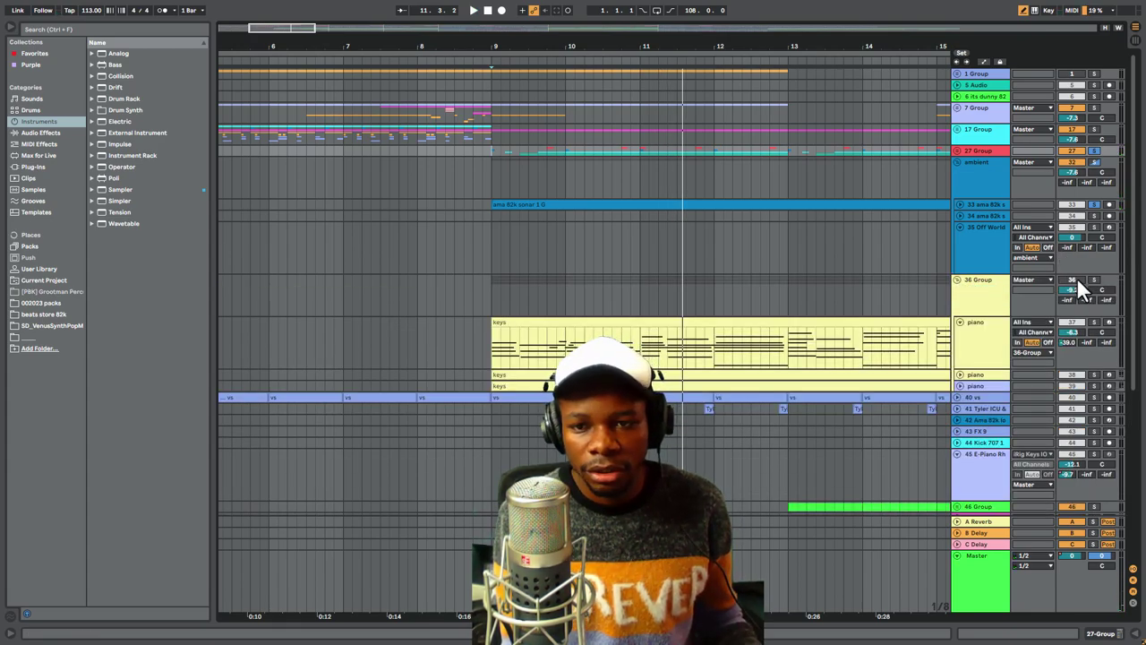
key(space)
key(space)
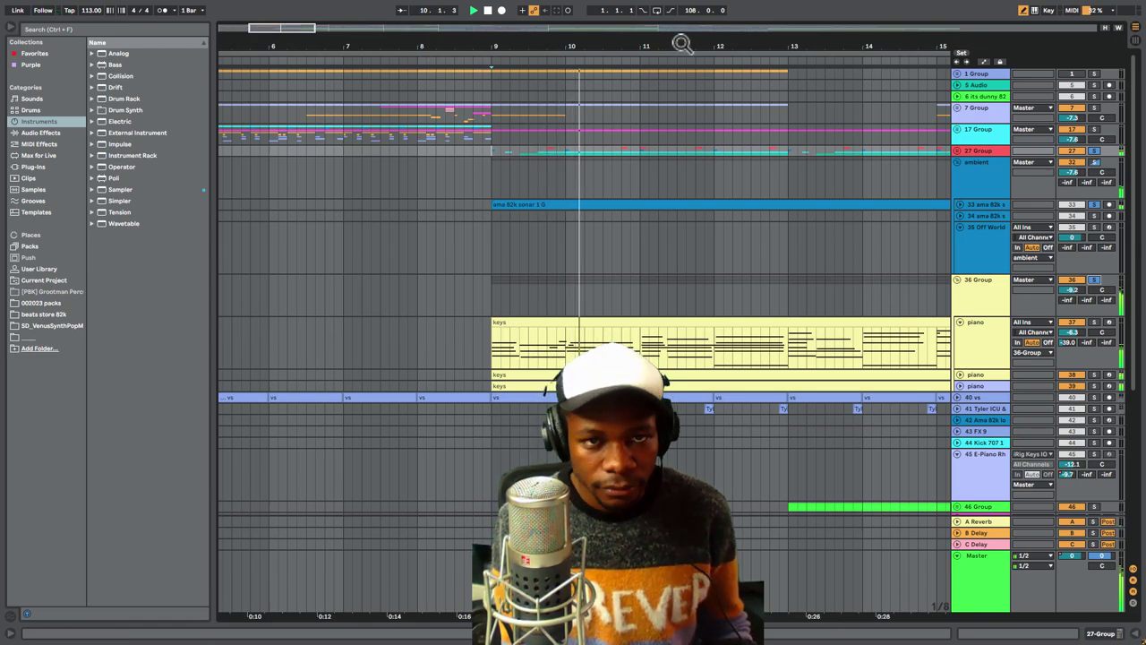
drag(682, 40, 683, 27)
scroll(875, 368, down, 3)
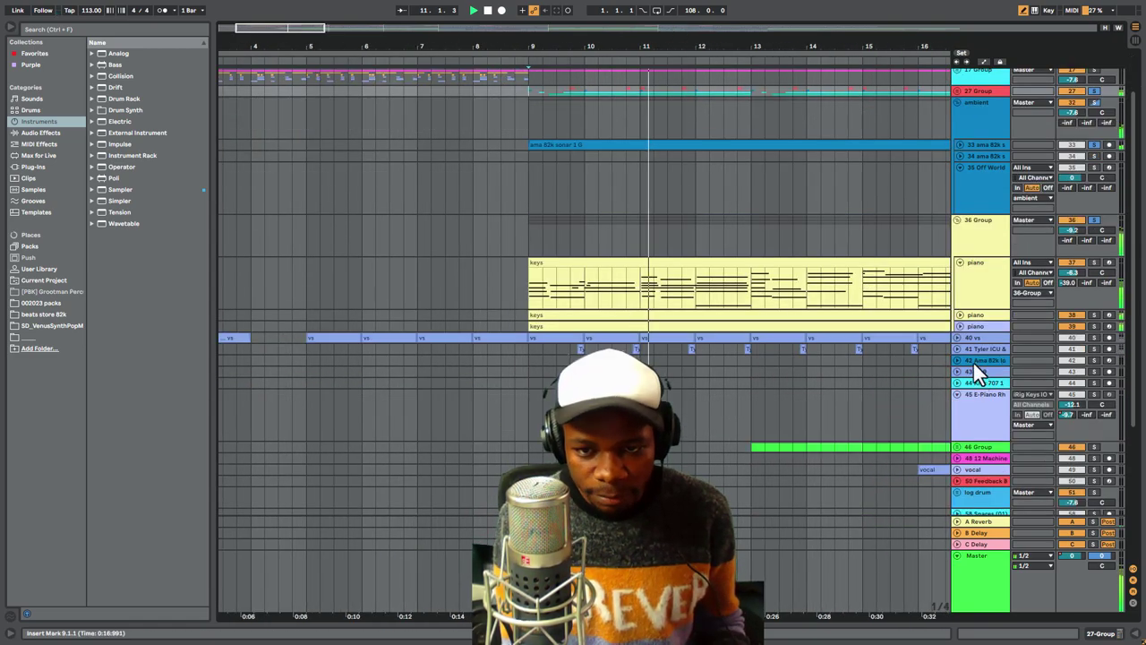
Unfold piano tracks 38 and 39, and show the Kuti Keys device chain of piano track 37
click(961, 326)
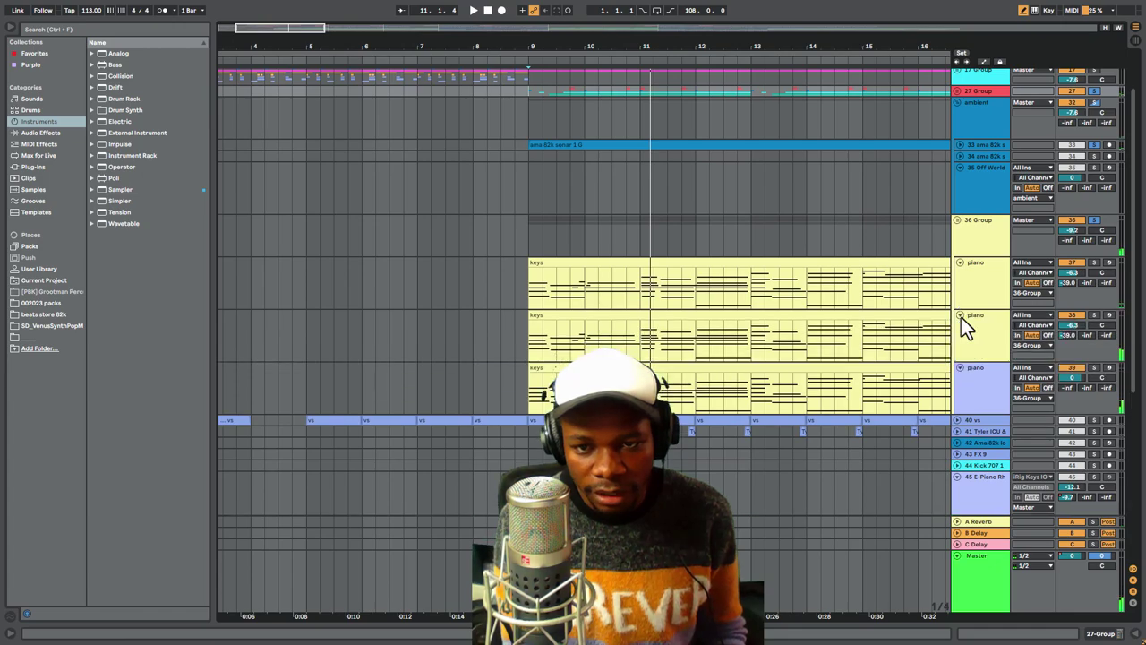
click(959, 281)
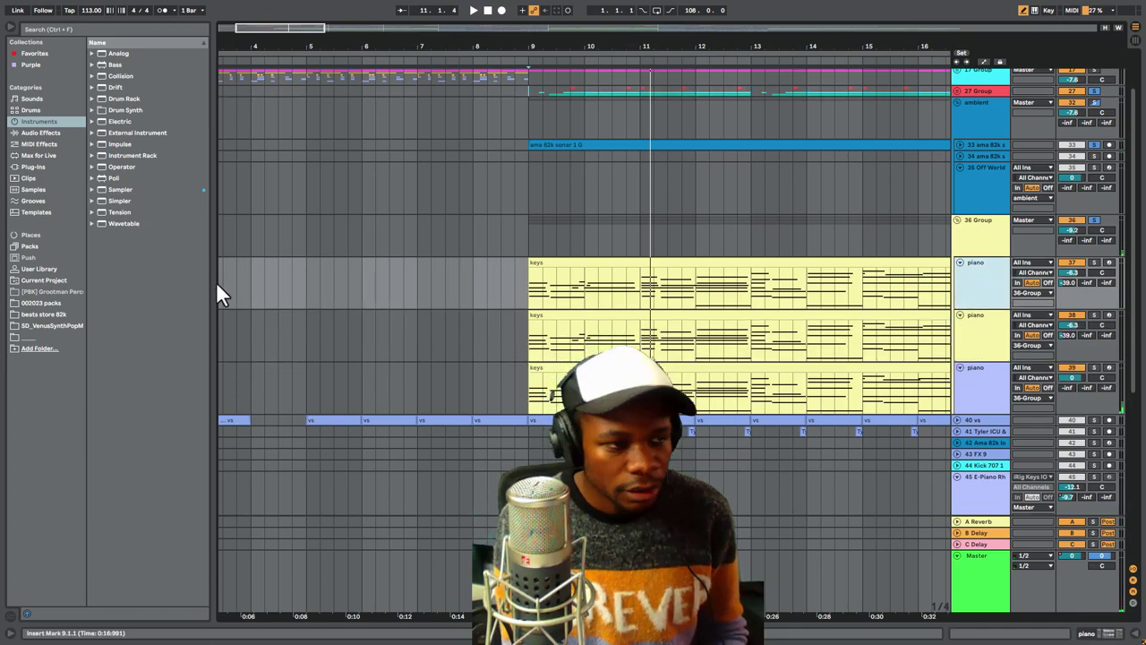
click(1111, 634)
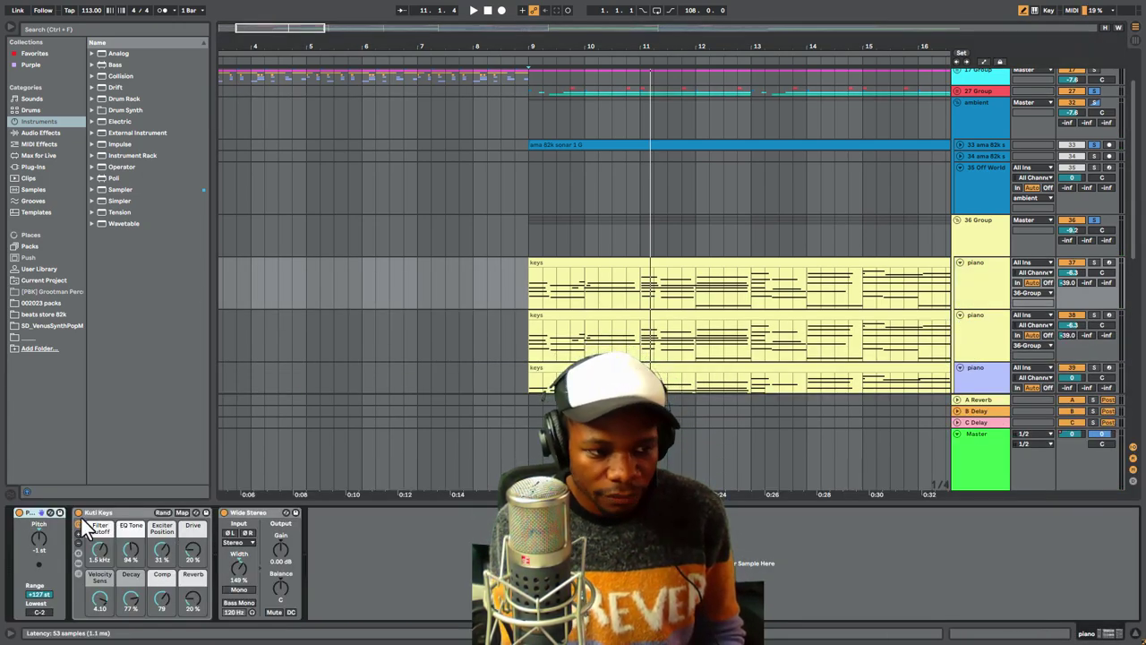
Solo piano track 37, play its keys clip from 9.1.1 and stop
click(1093, 263)
key(space)
scroll(978, 268, down, 3)
scroll(985, 305, down, 1)
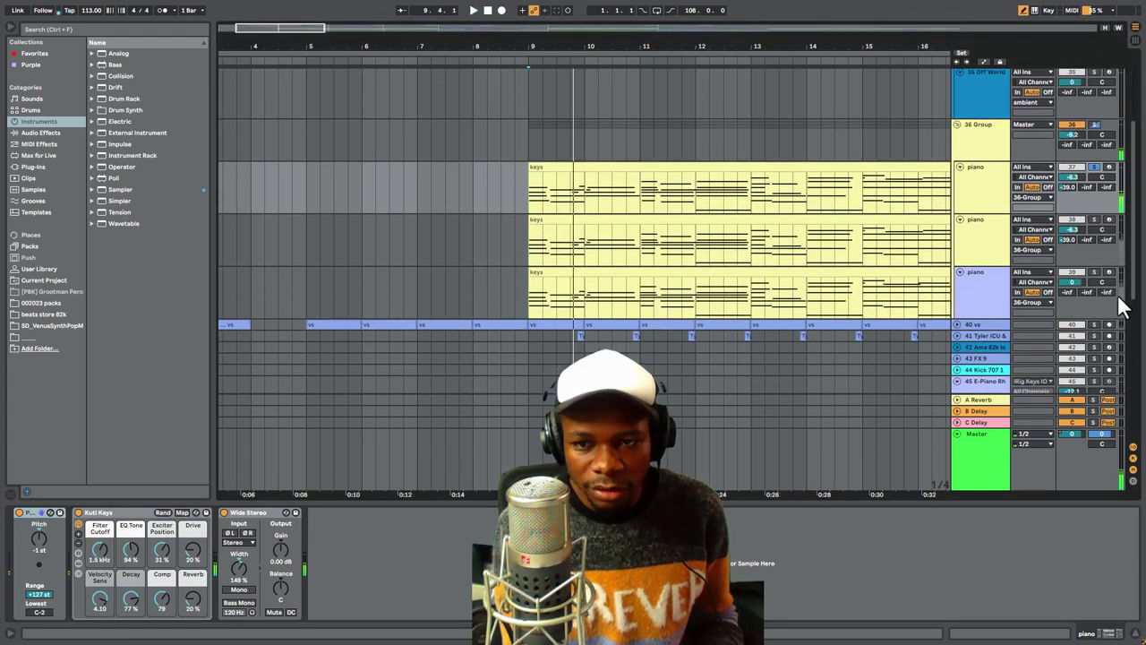
Solo piano track 39 with its E-Piano Rhodish instrument and play it from 9.1.1
click(1096, 271)
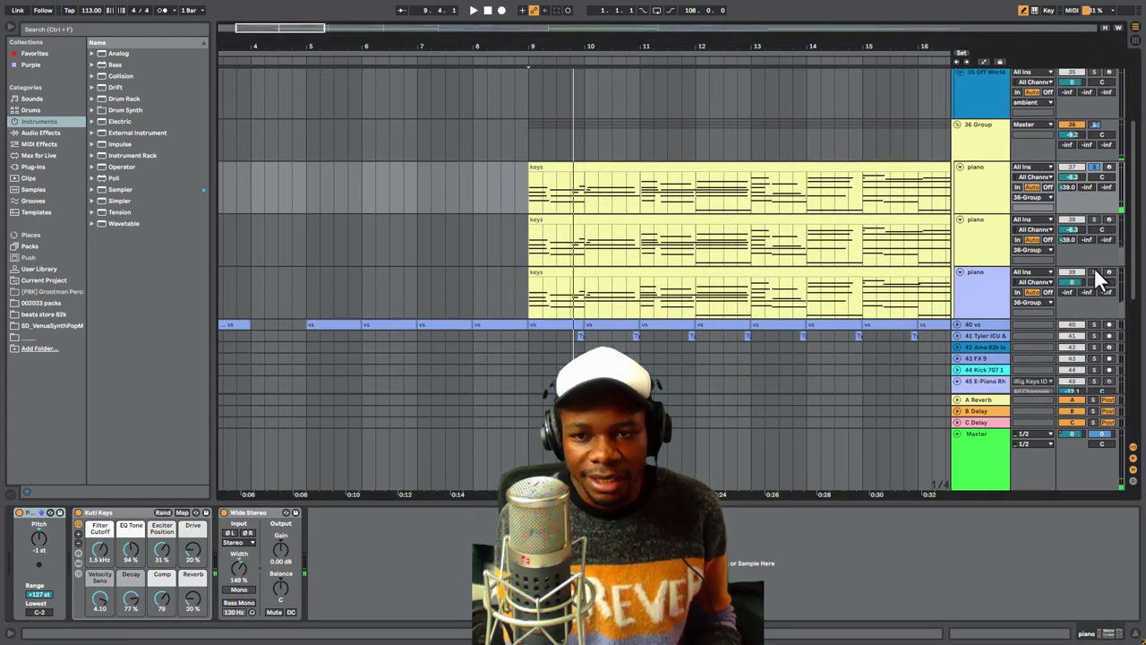
click(988, 300)
click(529, 311)
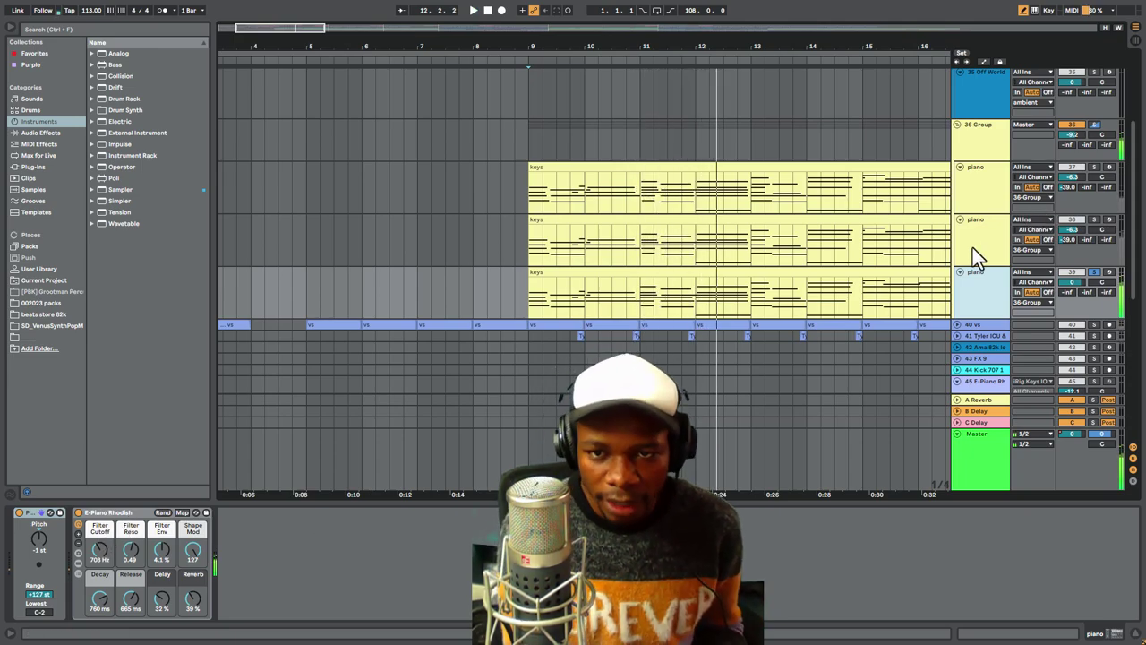
Solo piano track 38, view its VCF Oscillation preset in the Polysix program browser and close the plug-in window
click(1094, 221)
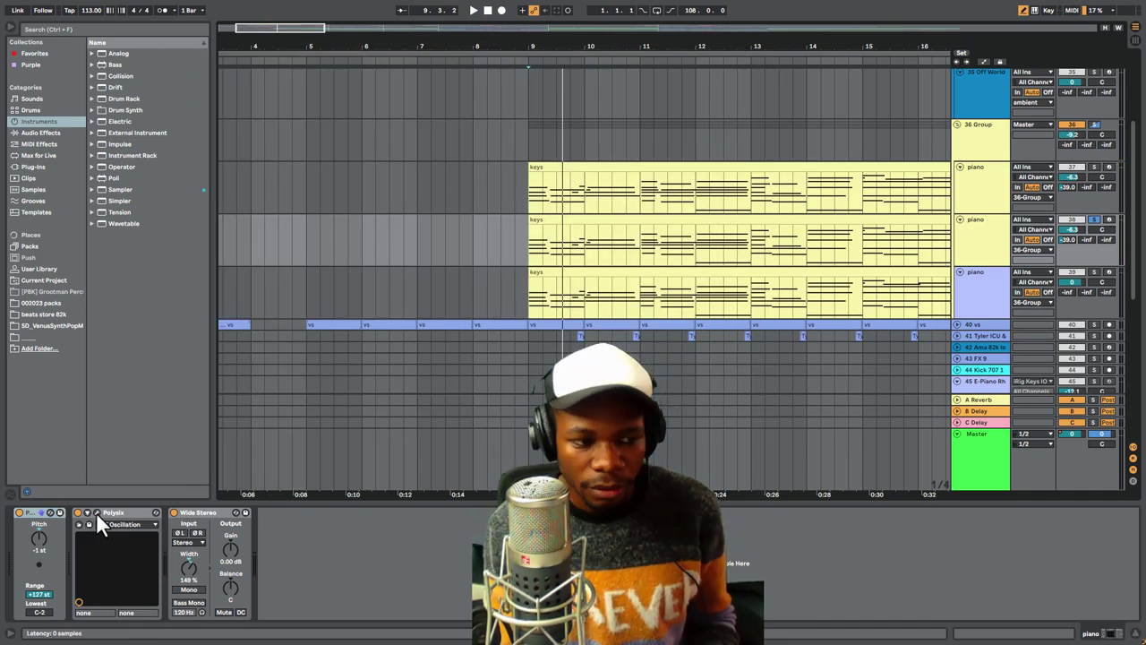
click(96, 514)
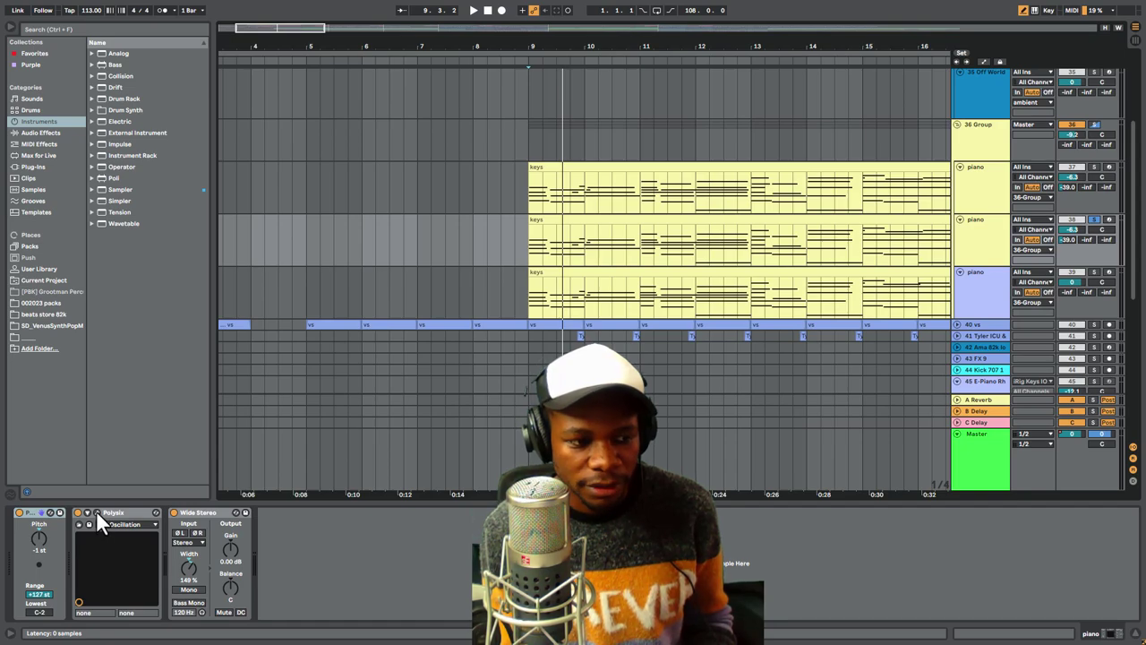
click(96, 512)
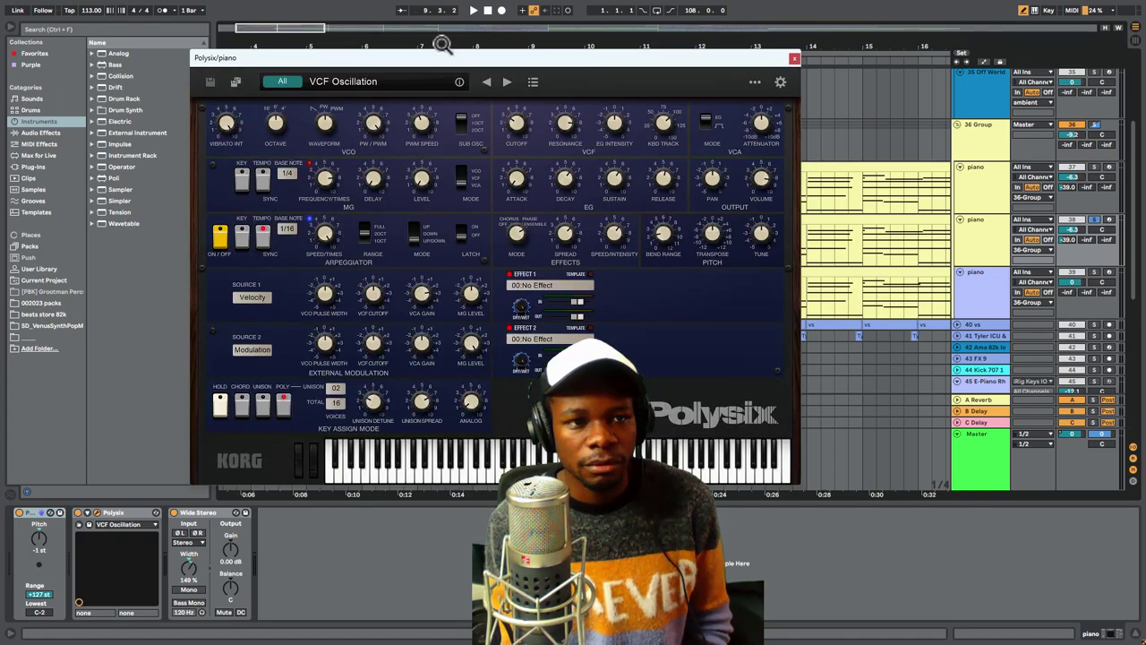
click(360, 79)
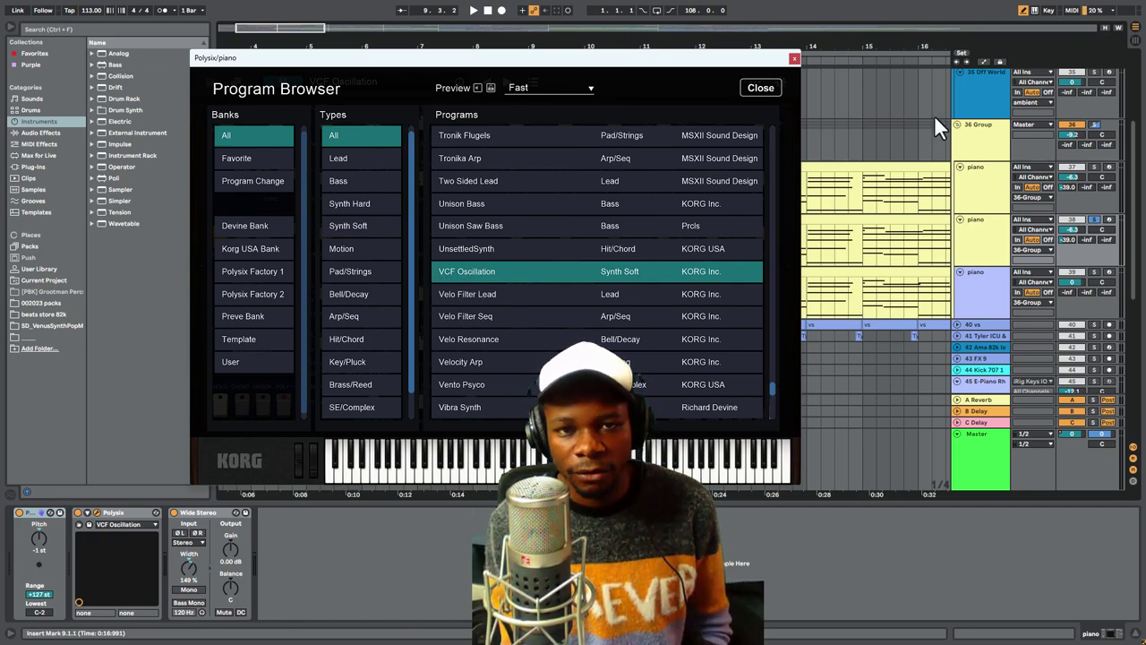
click(792, 57)
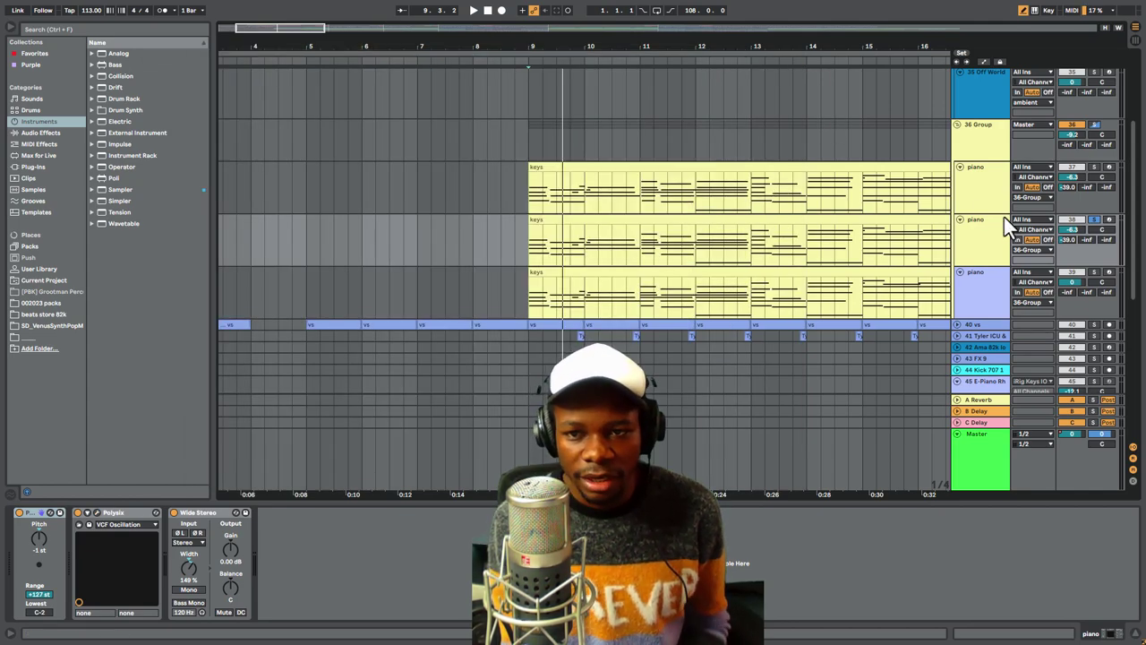
Play the soloed piano track 38 from 9.1.1 and fold piano track 37
key(space)
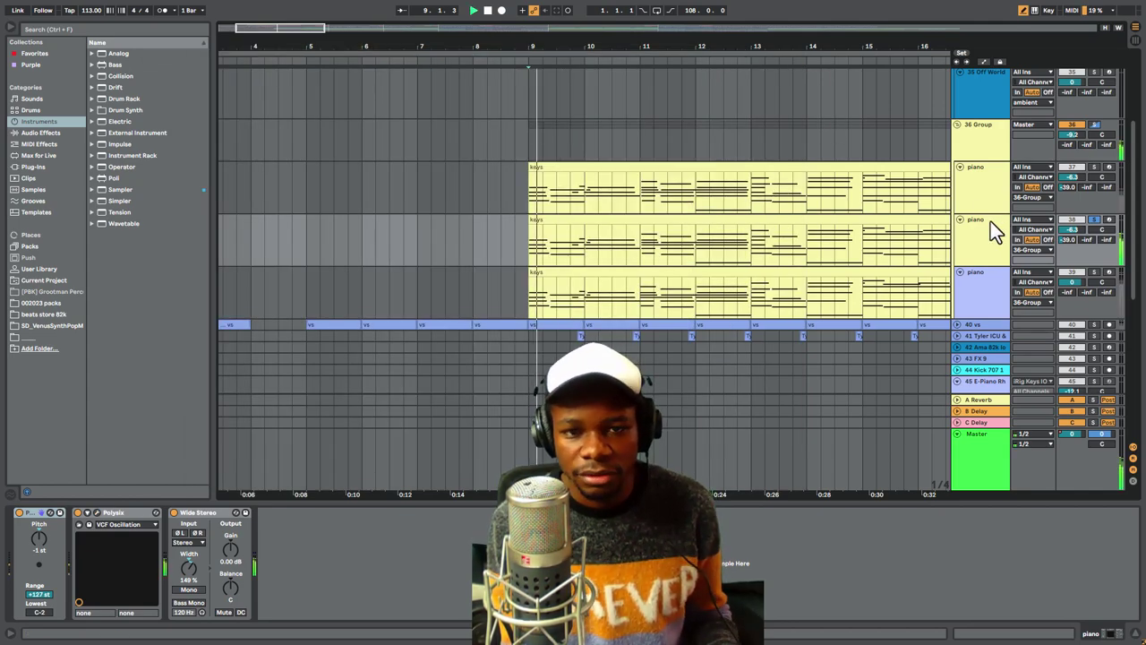
click(960, 167)
scroll(587, 35, down, 10)
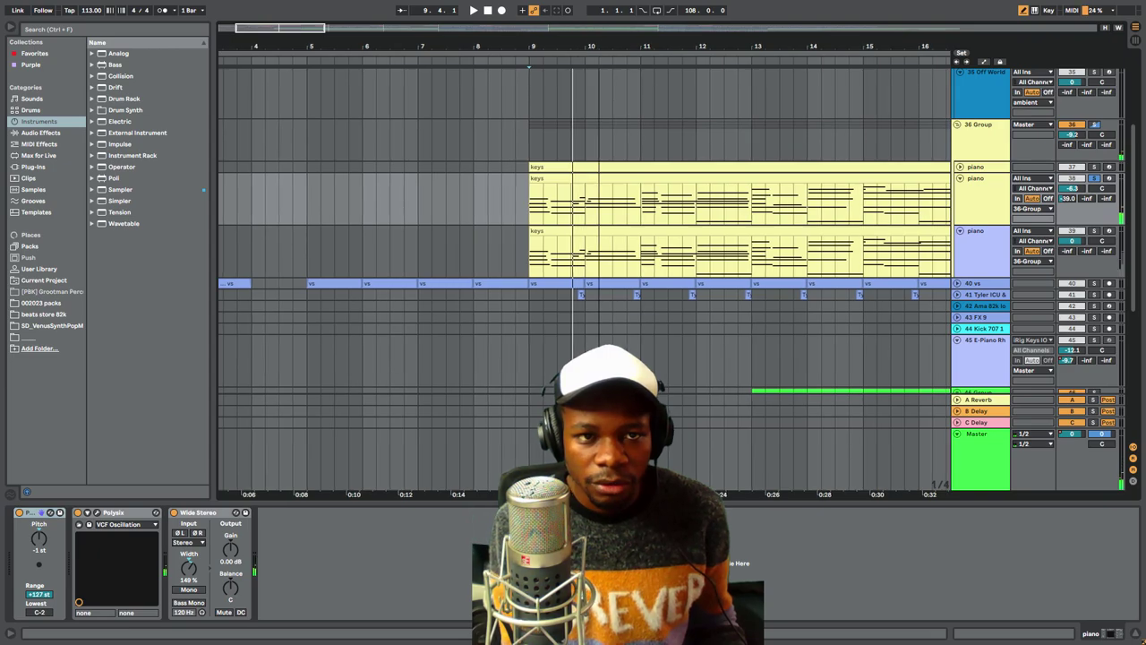
Highlight the keys clips of piano tracks 38 and 39 from 9.1.1 to 17.1.1 and fold both tracks
drag(310, 221, 409, 260)
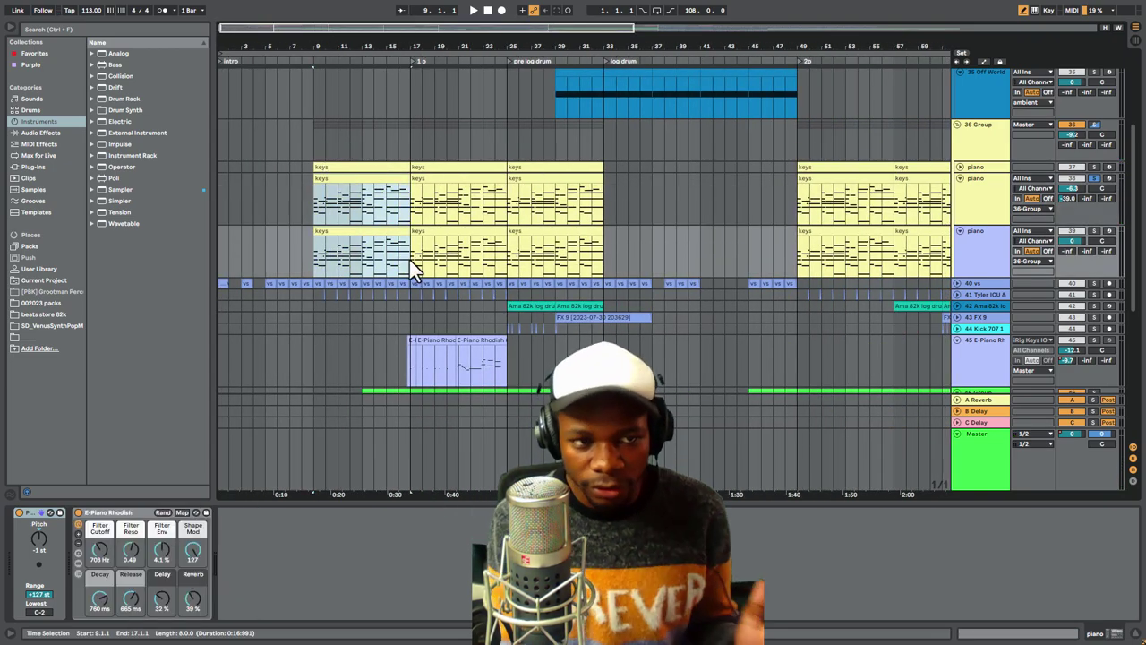
click(961, 180)
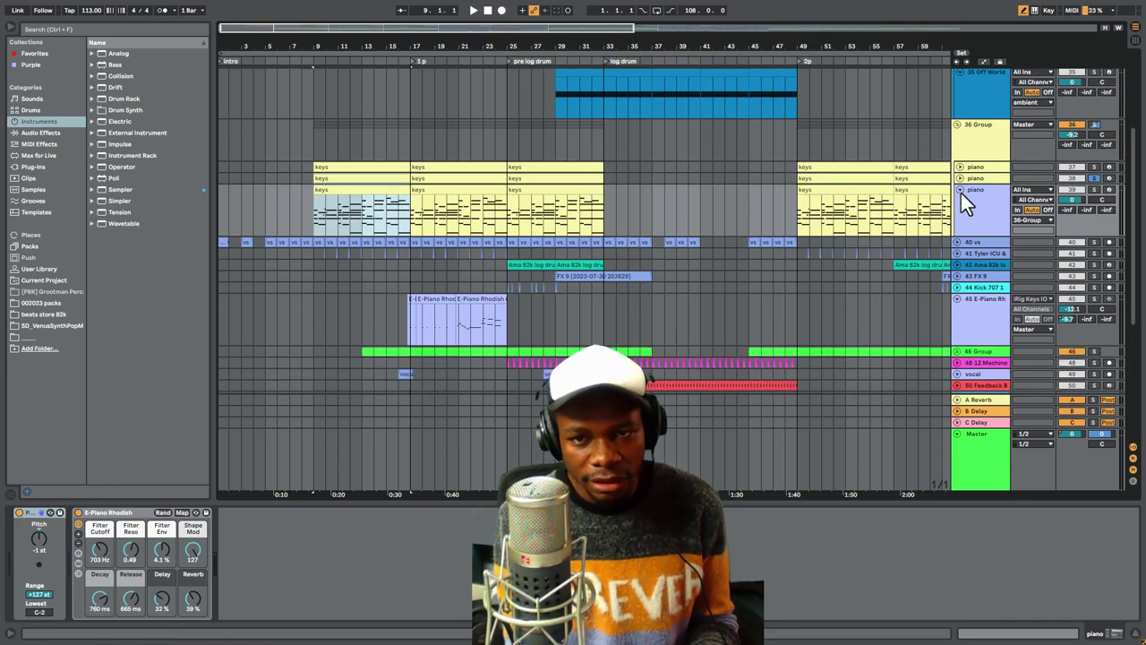
click(960, 189)
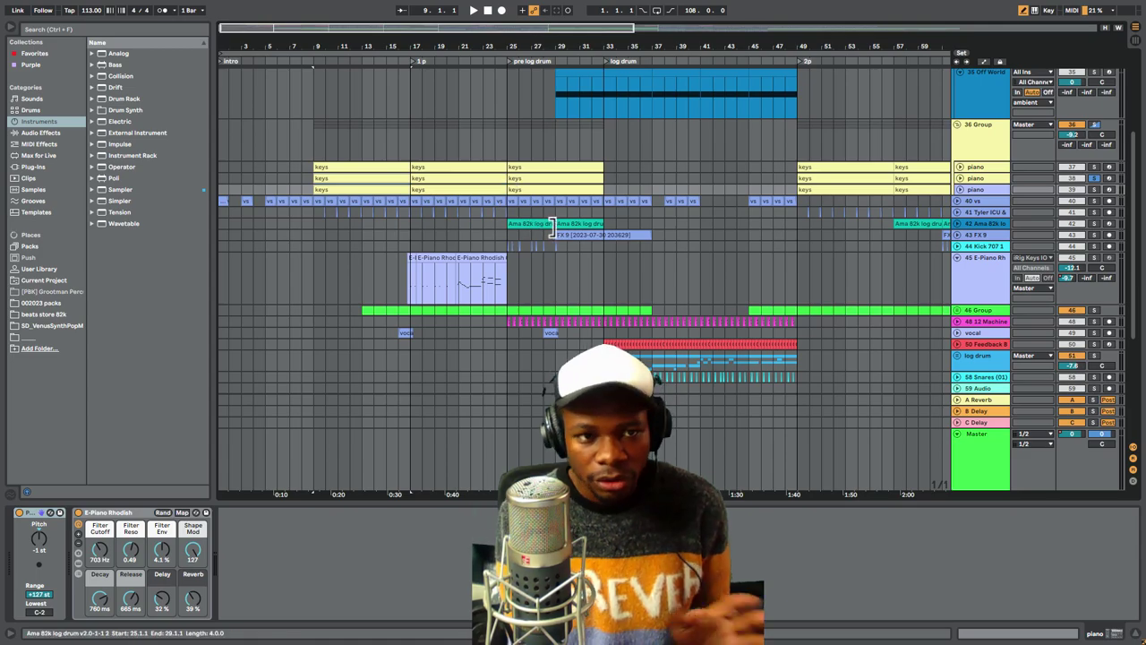
Unfold the vs audio track 40, solo it and play it from 9.1.1
drag(300, 45, 300, 98)
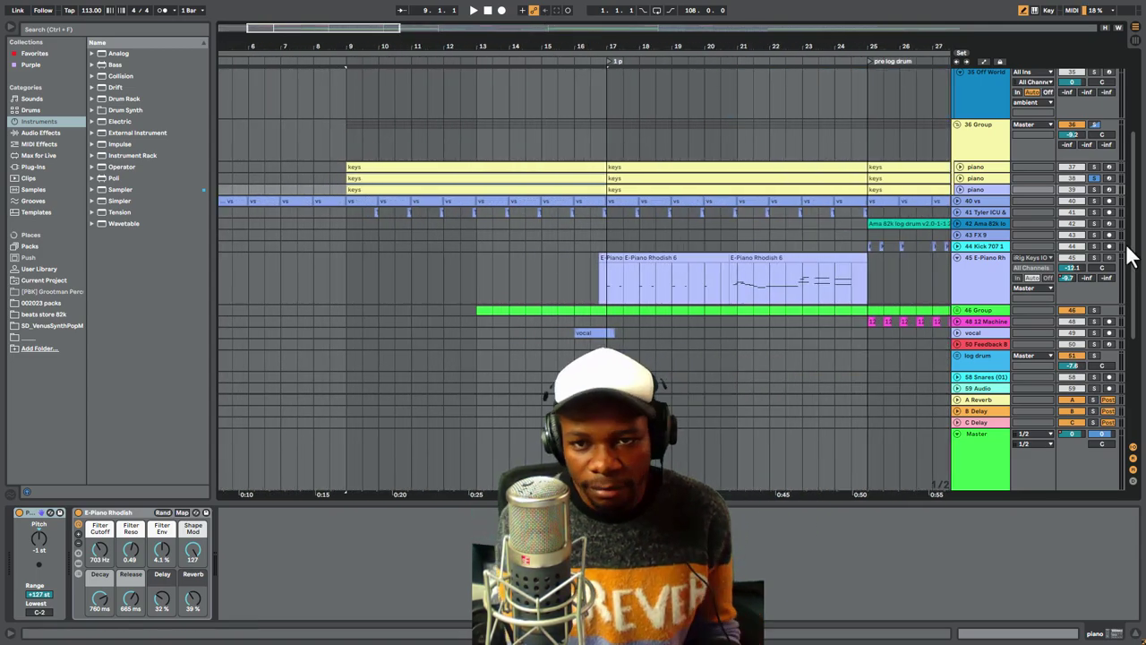
click(959, 201)
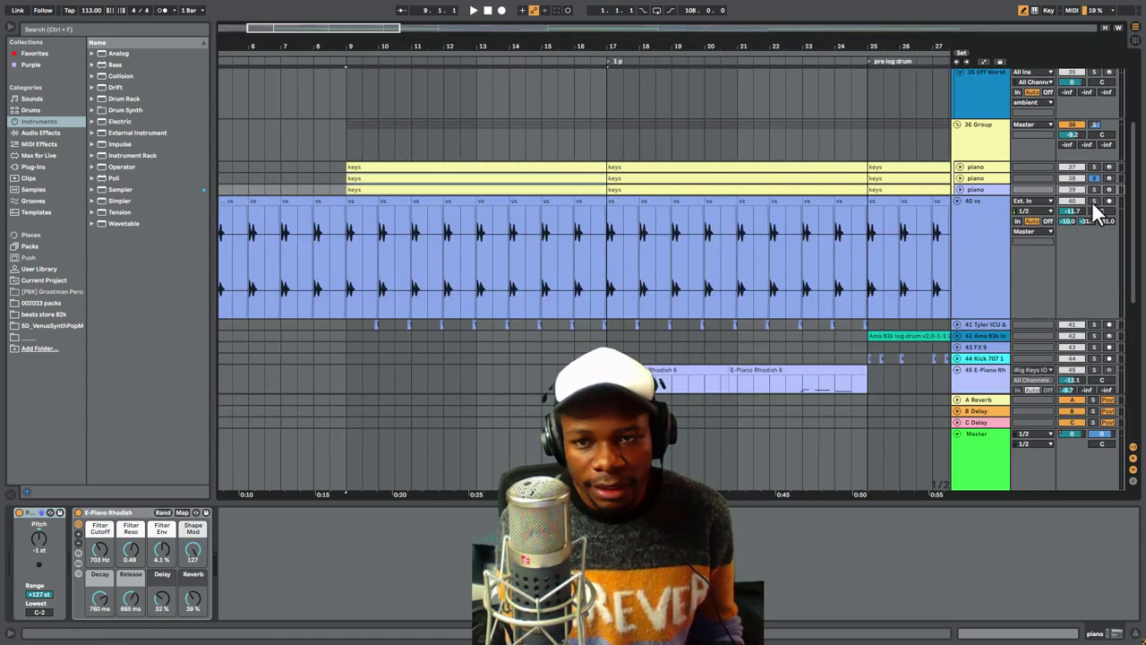
scroll(627, 251, down, 2)
key(space)
scroll(1051, 256, down, 1)
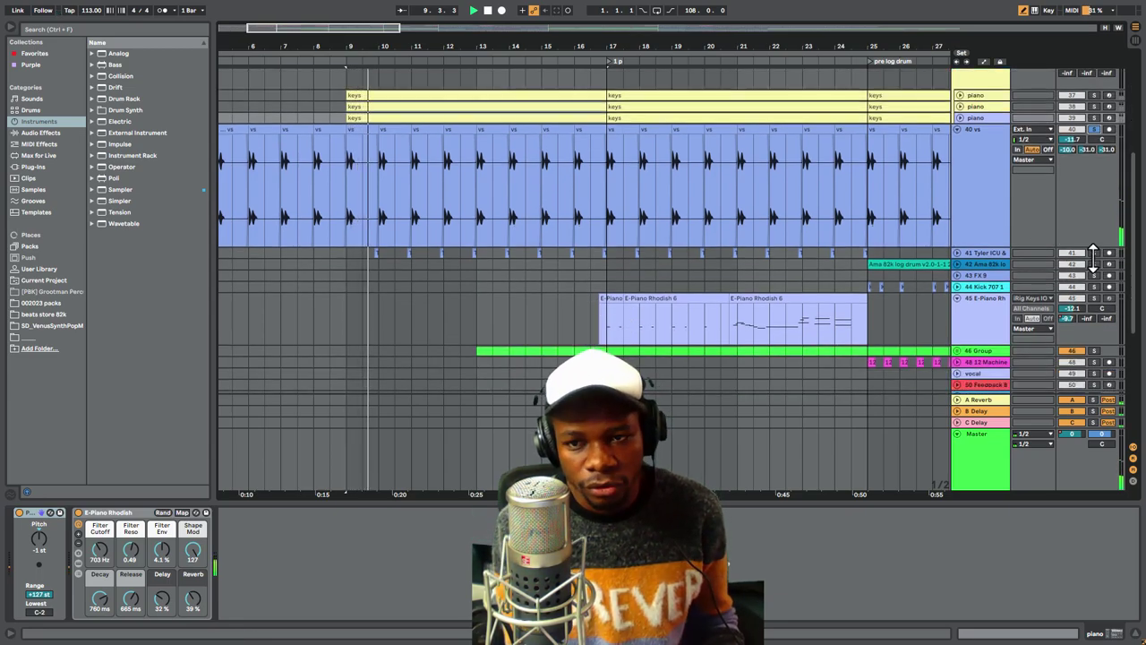
Solo and unfold track 41, the Tyler ICU sample, and play its short clips from 9.4.1
click(1092, 252)
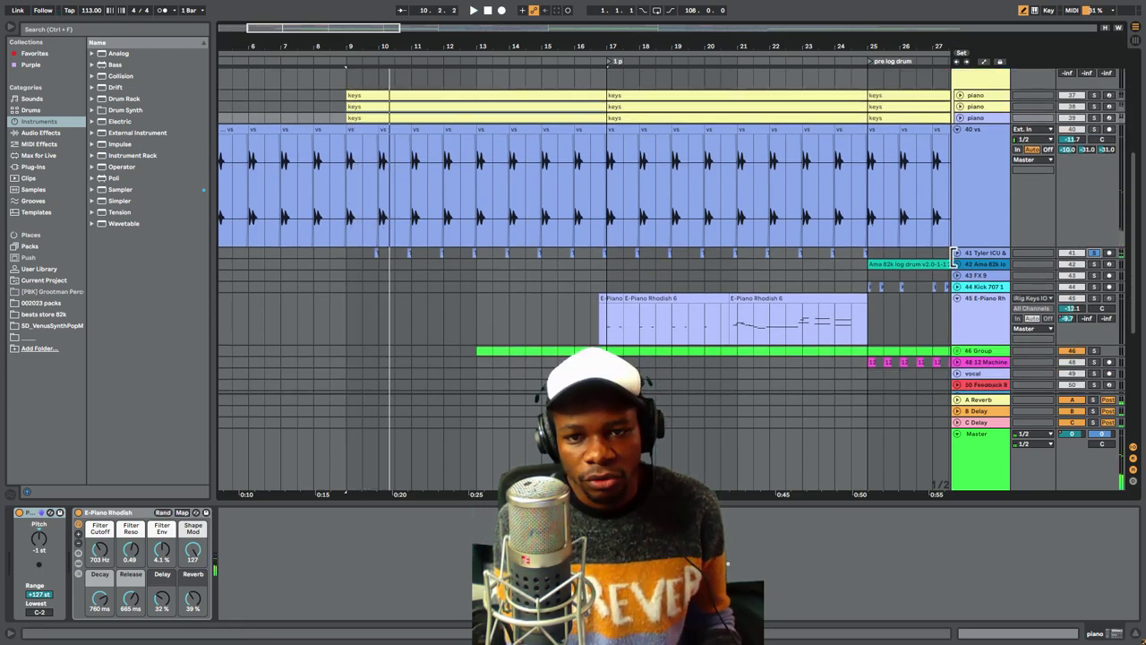
click(957, 253)
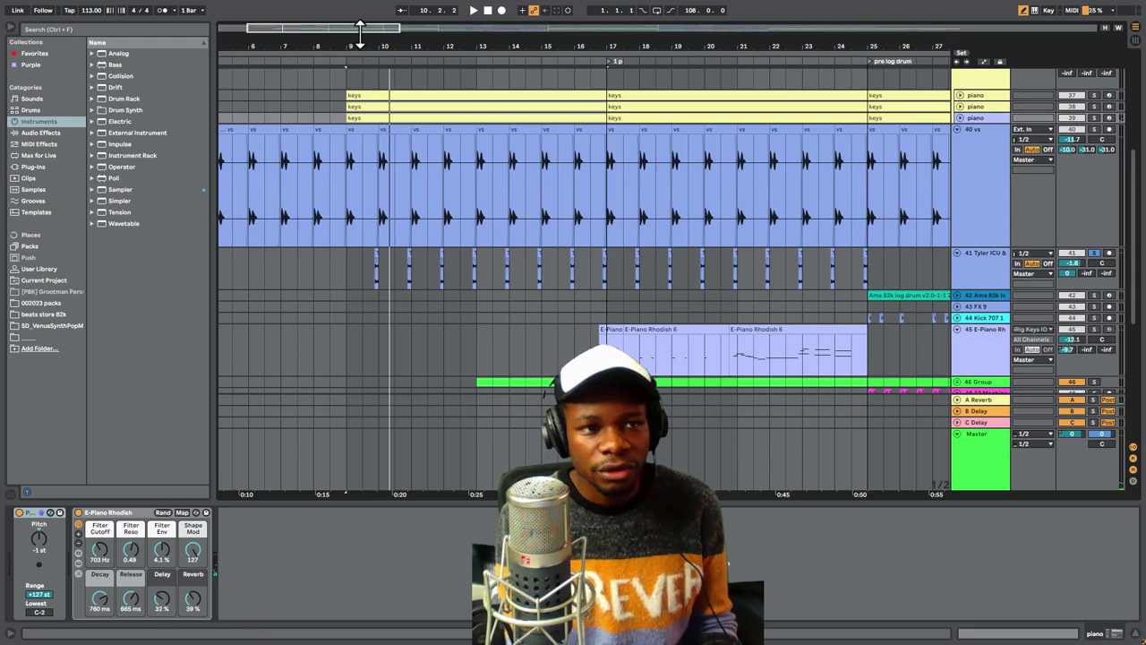
drag(387, 41, 390, 338)
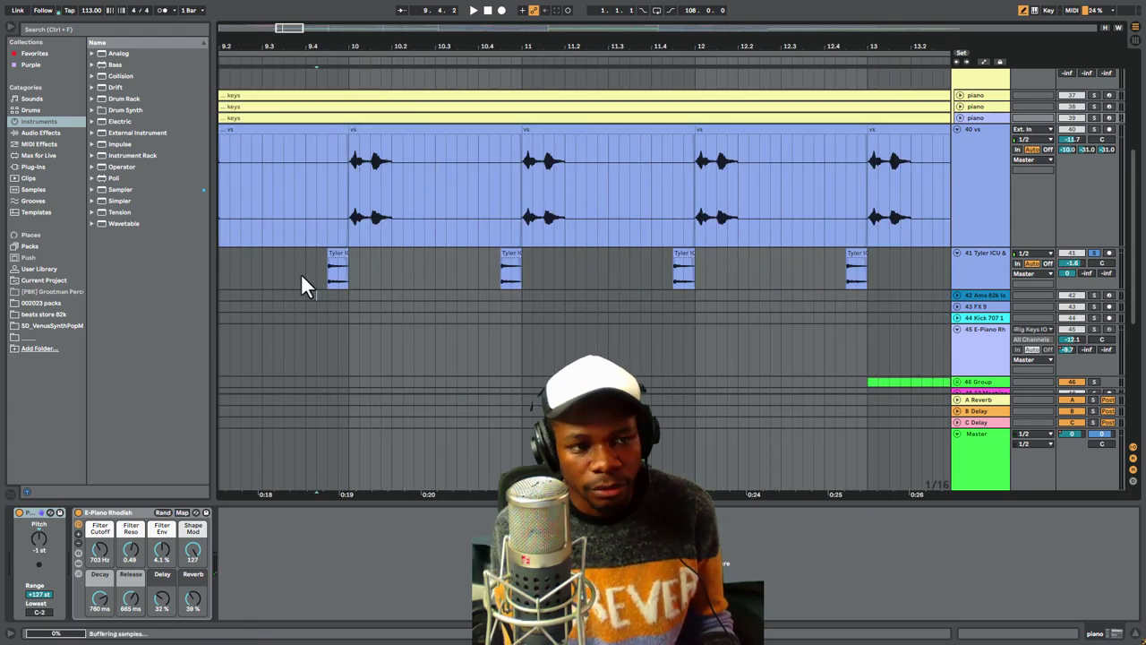
click(302, 273)
key(space)
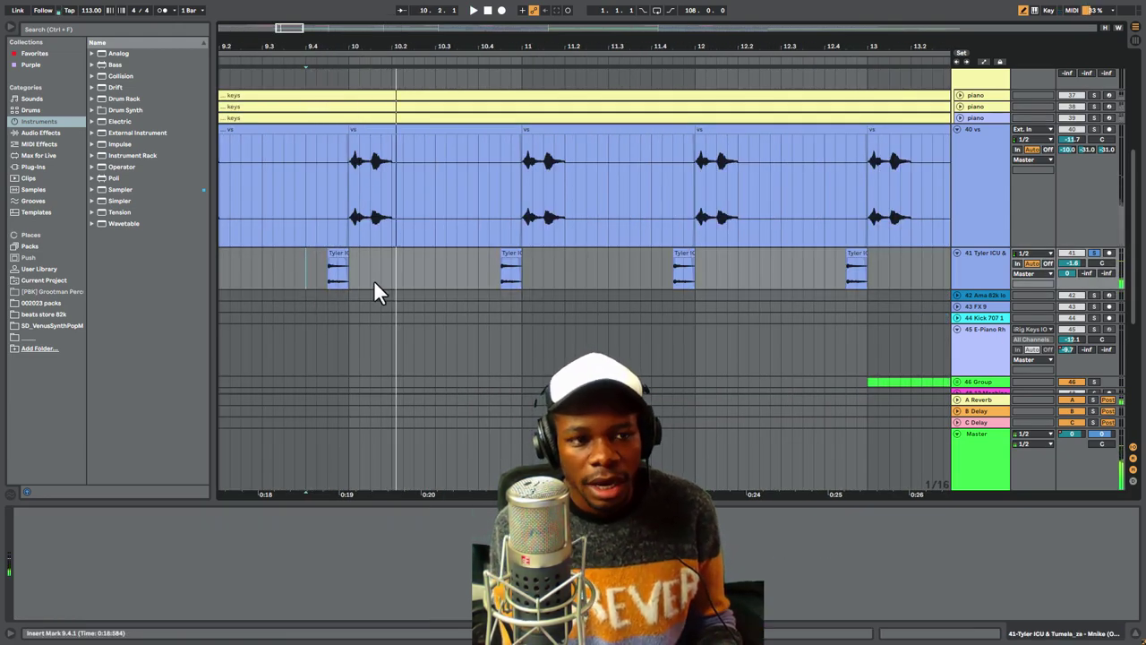
key(space)
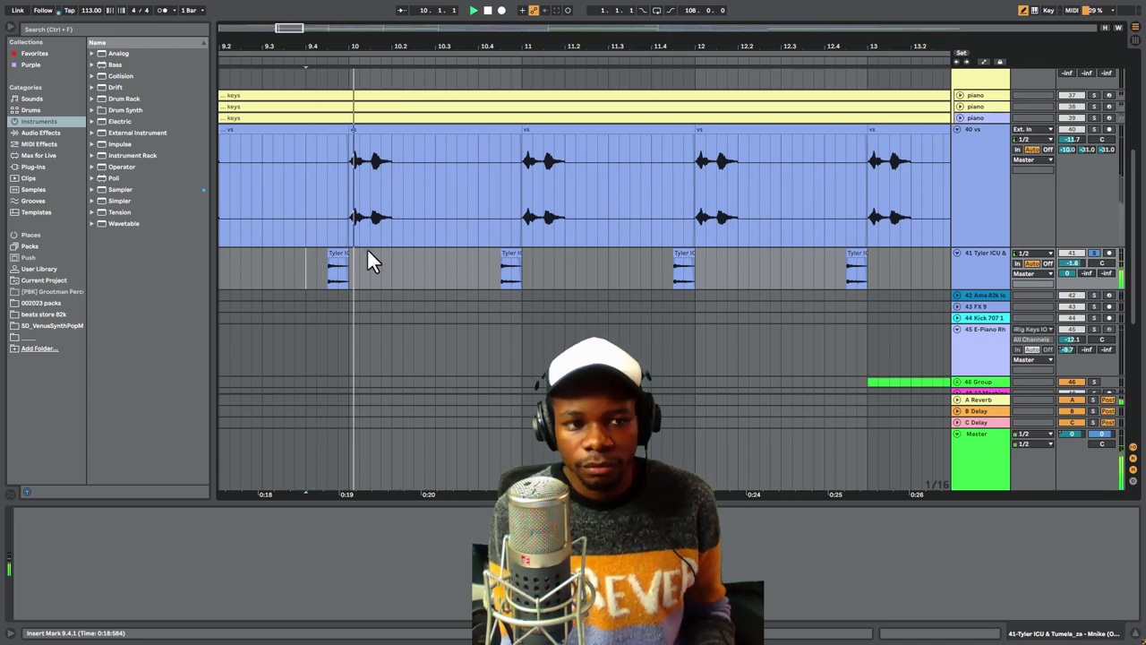
Turn off the solo on track 41 and fold the 36 Group and the ambient group
drag(587, 47, 586, 170)
scroll(955, 120, up, 3)
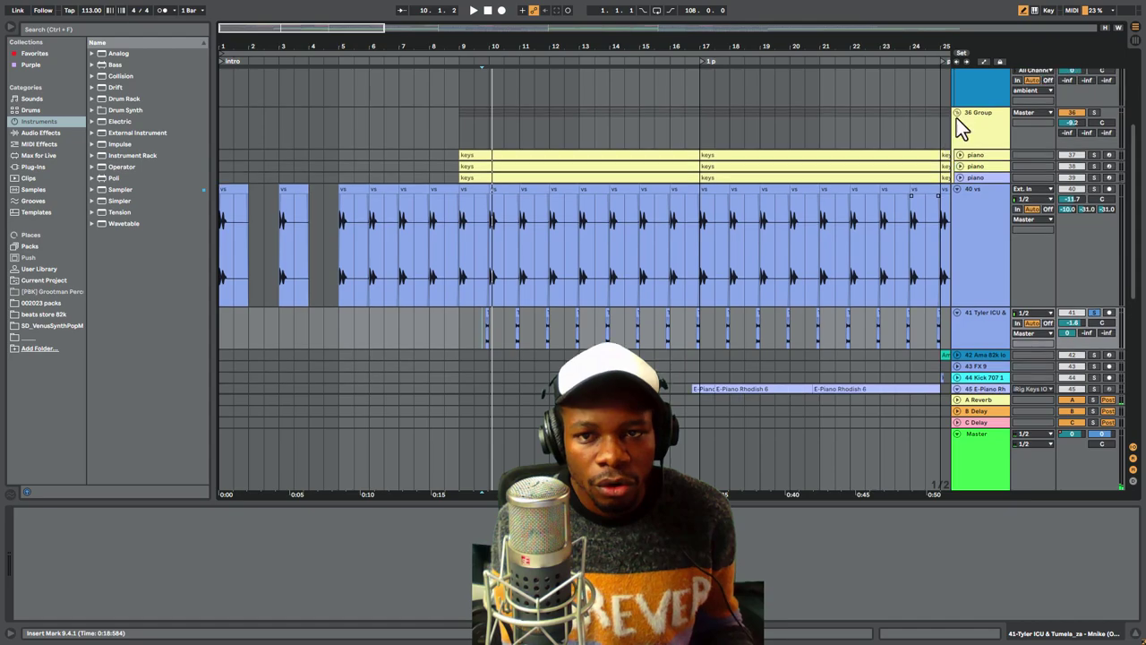
click(956, 136)
scroll(699, 176, down, 4)
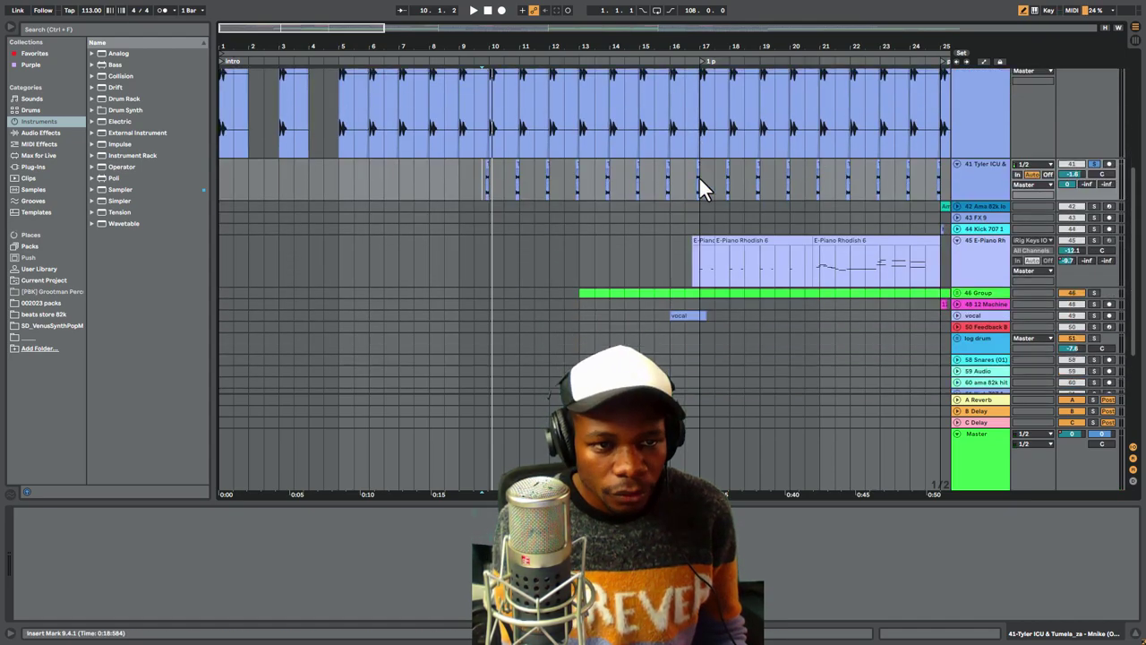
scroll(772, 143, up, 2)
scroll(940, 157, up, 5)
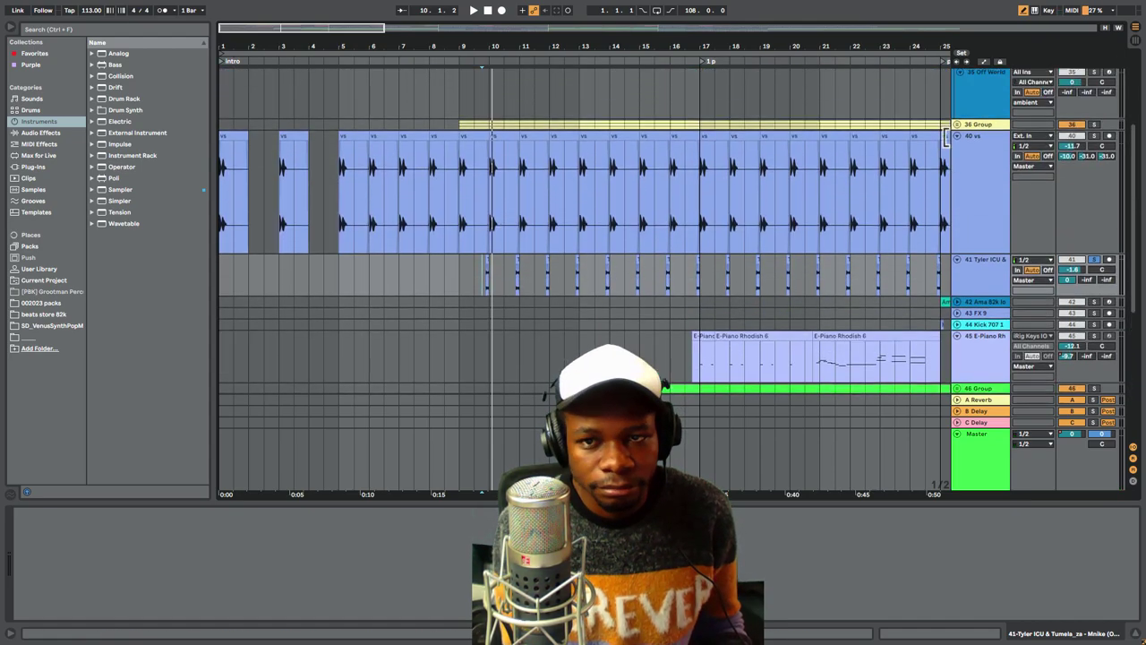
click(958, 130)
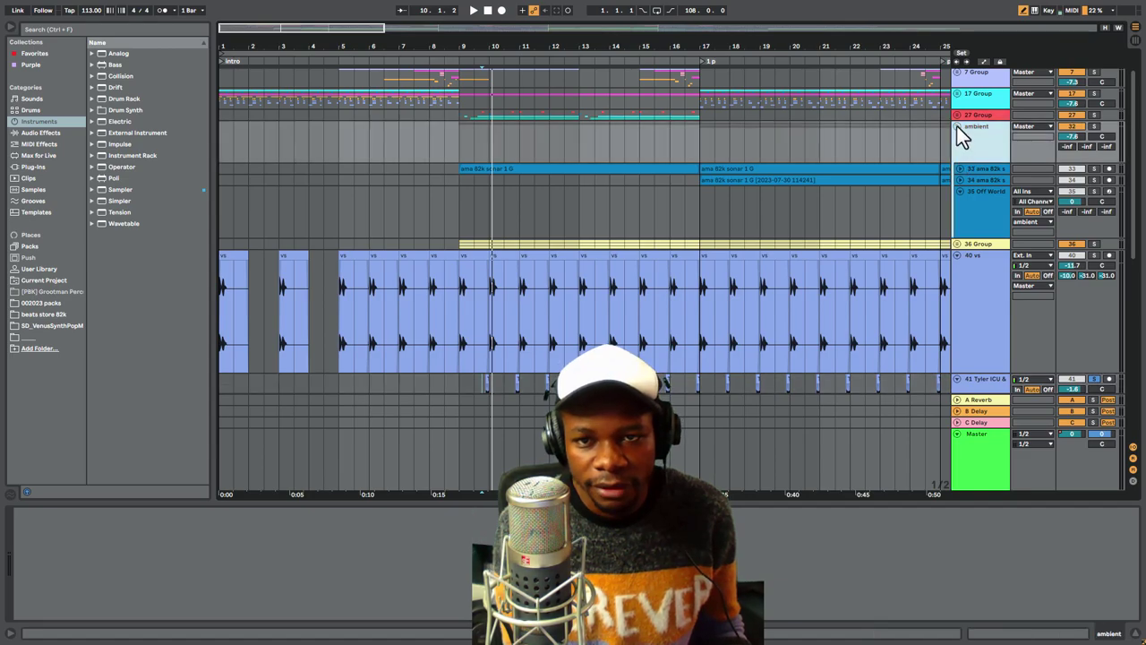
key(Left)
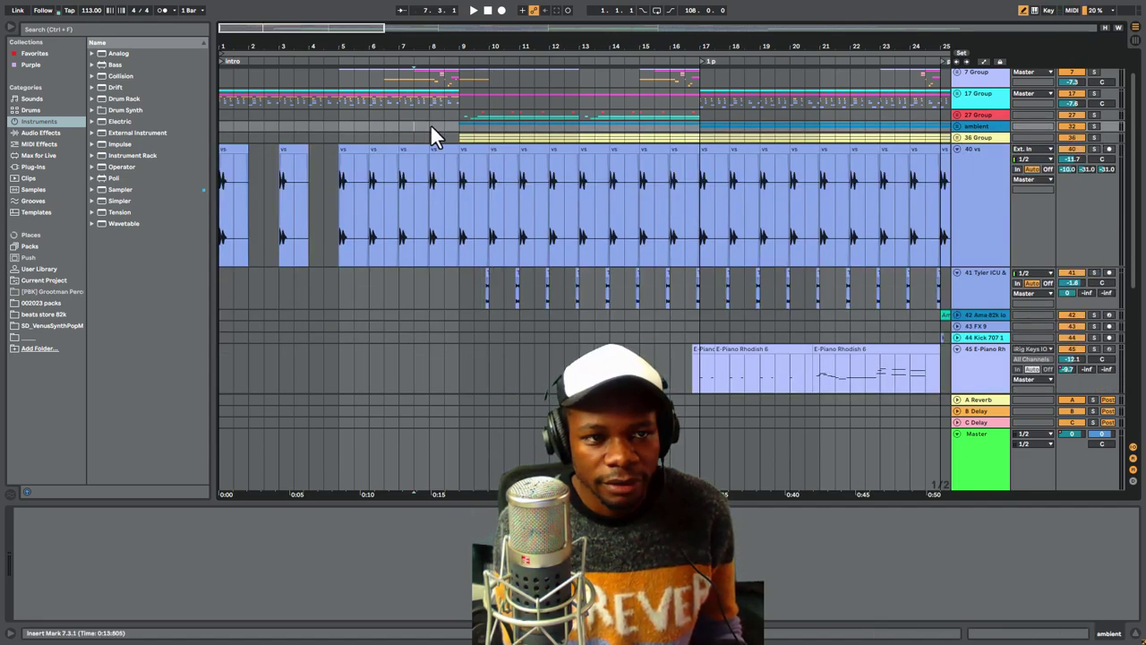
Play the full mix from 7.3.1 through the transition at bar 9, folding vs track 40, and stop
key(space)
click(956, 149)
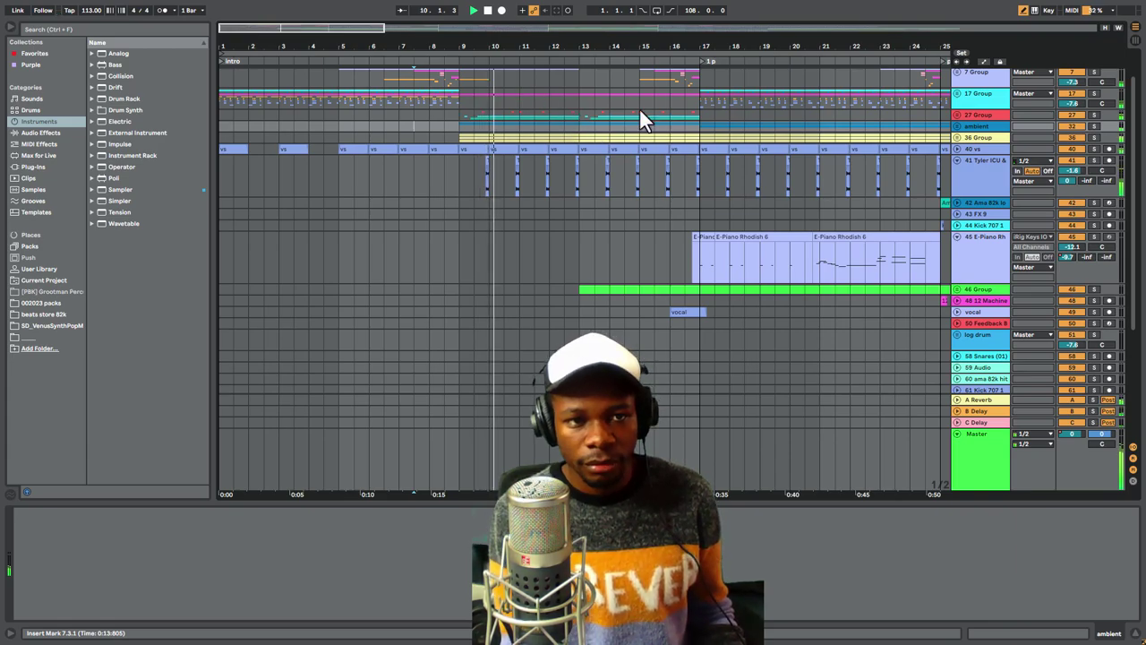
key(space)
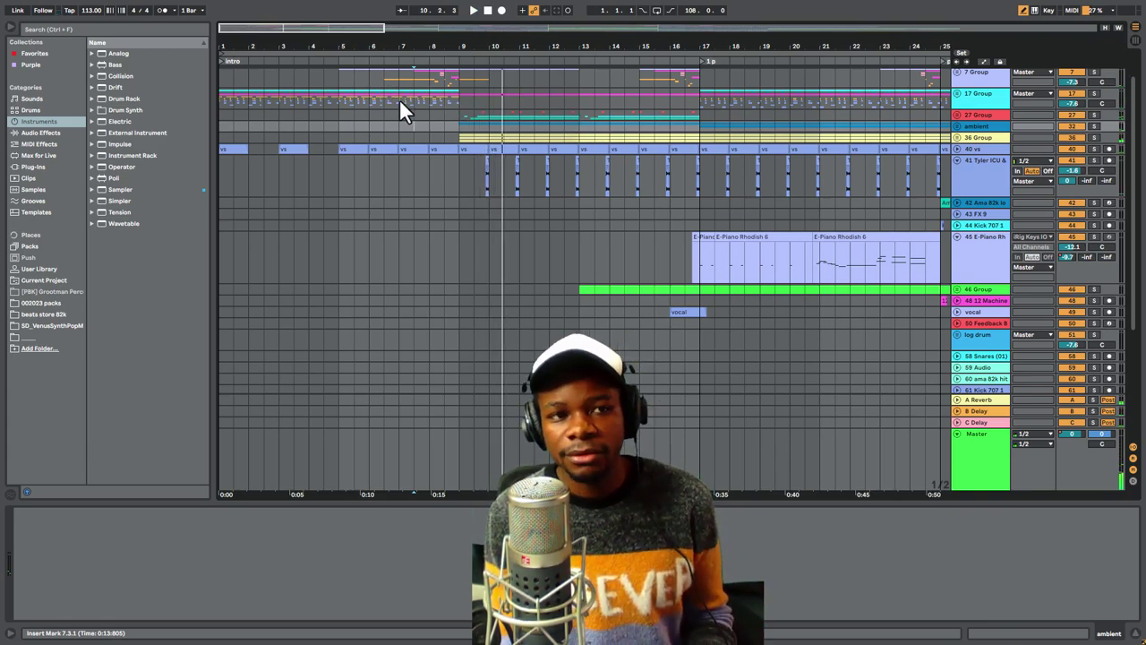
Highlight the 17 Group clips from 3.3.1 to 9.1.1 and mark the 7 Group transition at 7.3.1
drag(269, 102, 457, 102)
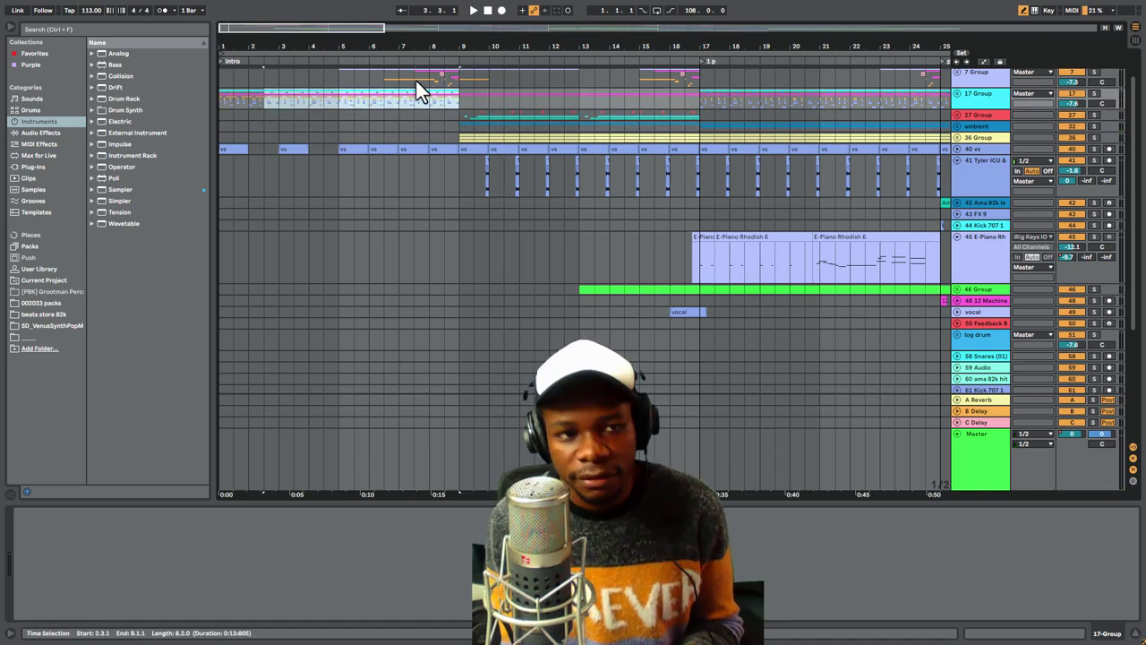
click(403, 79)
click(425, 81)
click(413, 77)
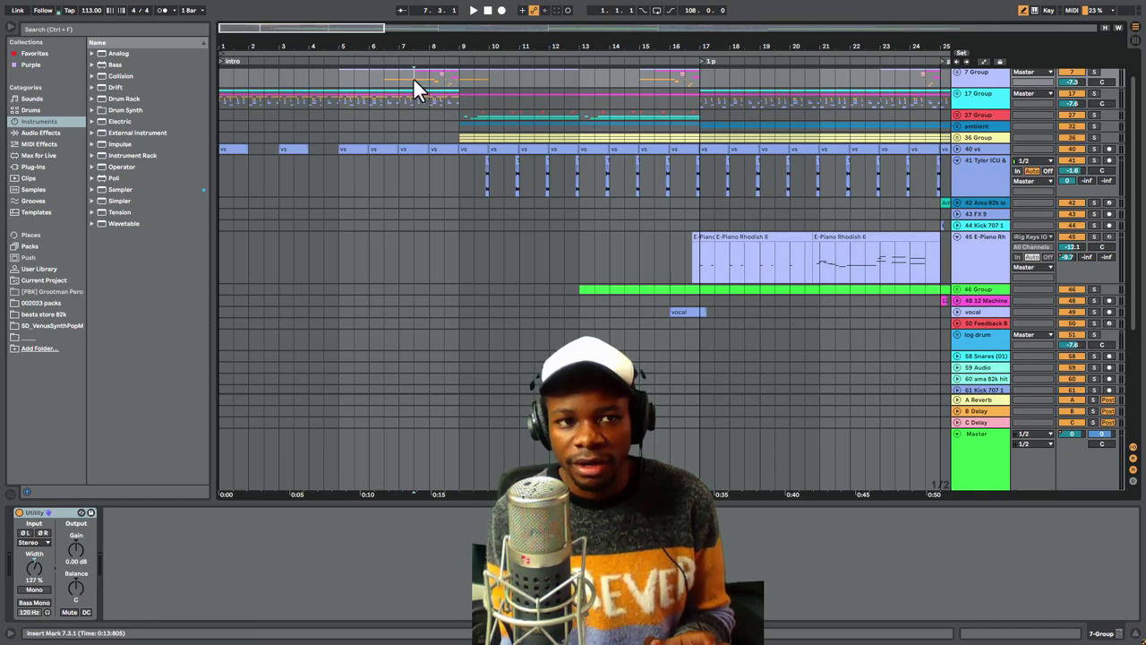
click(461, 102)
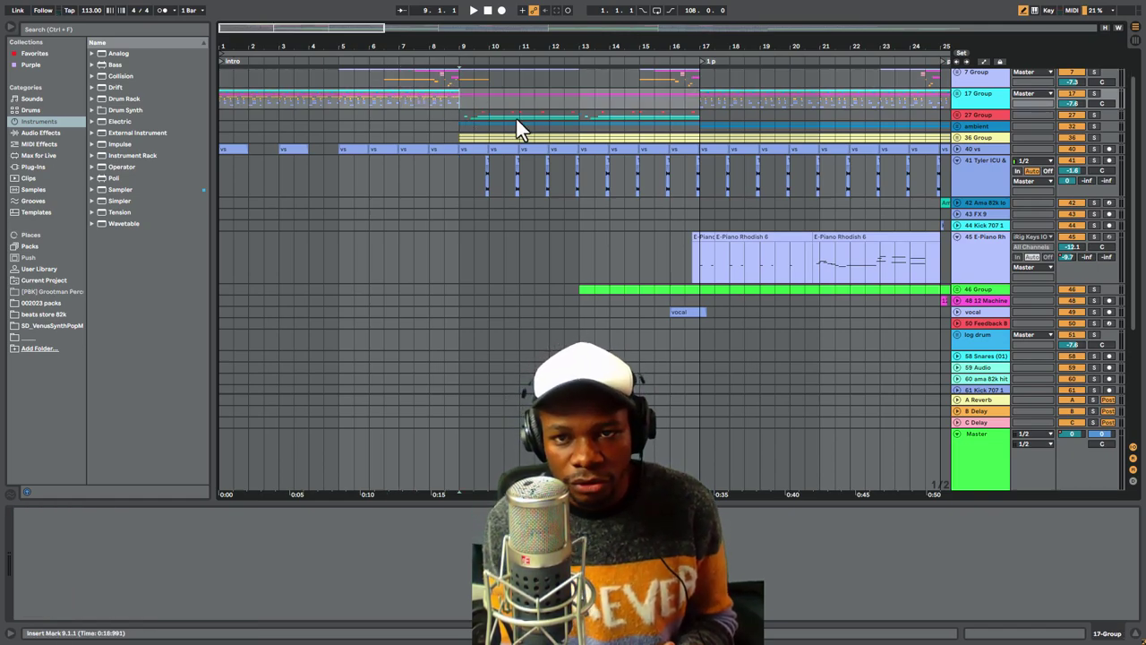
Play from 9.1.1 with the ambient group soloed, and switch the solo to the 36 Group and the 27 Group
click(470, 125)
key(space)
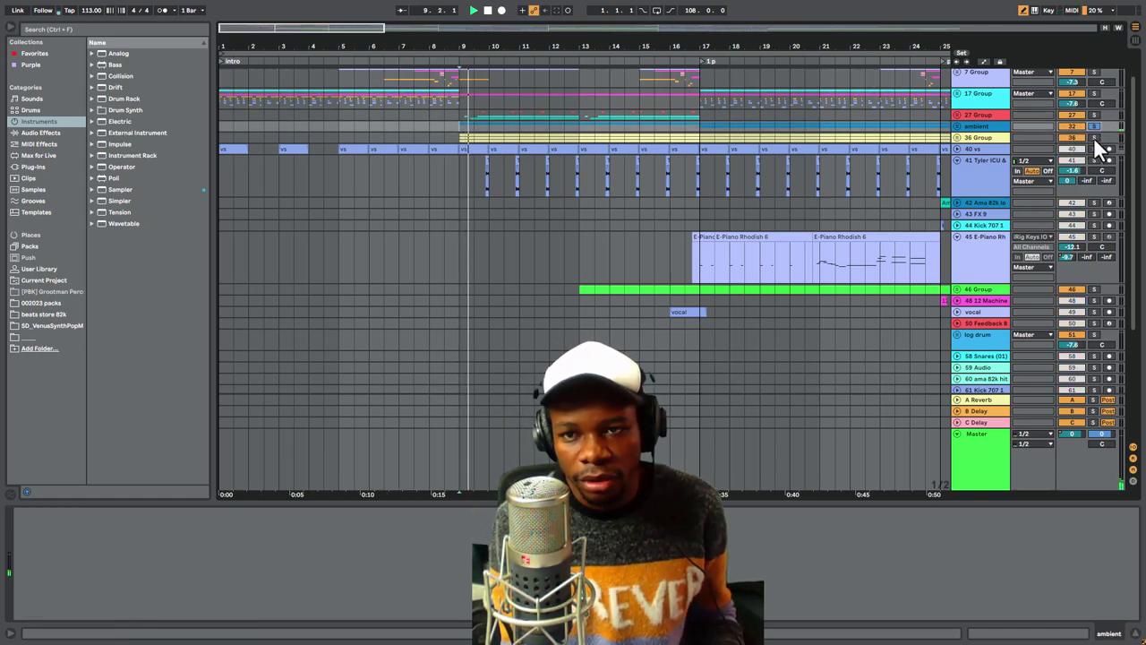
click(1095, 136)
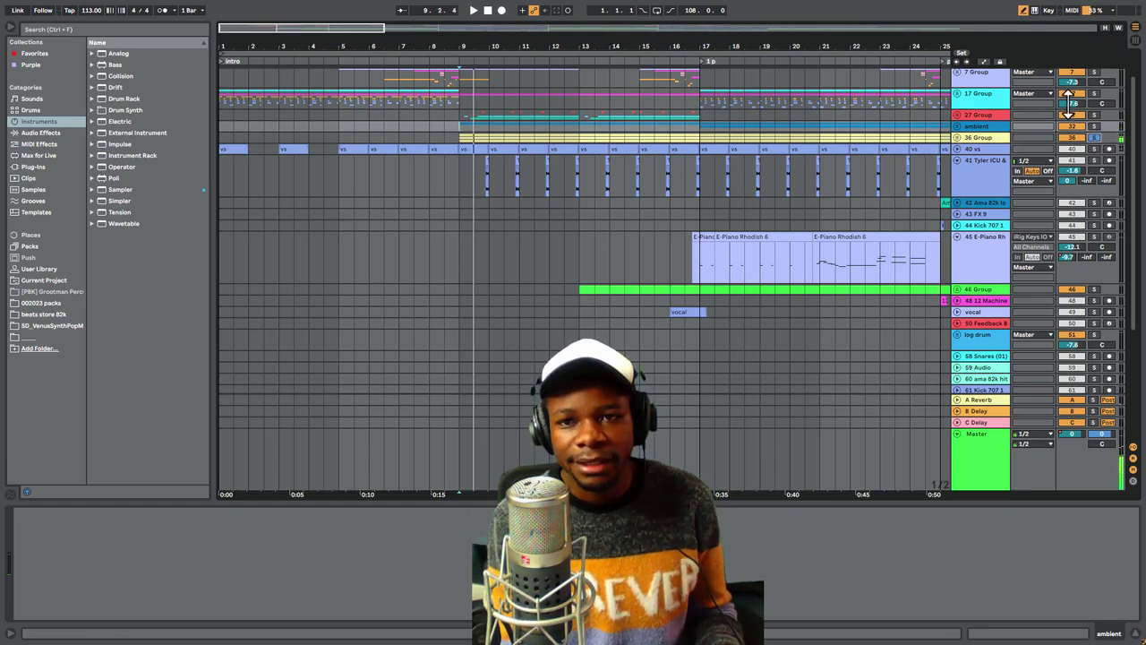
click(1094, 115)
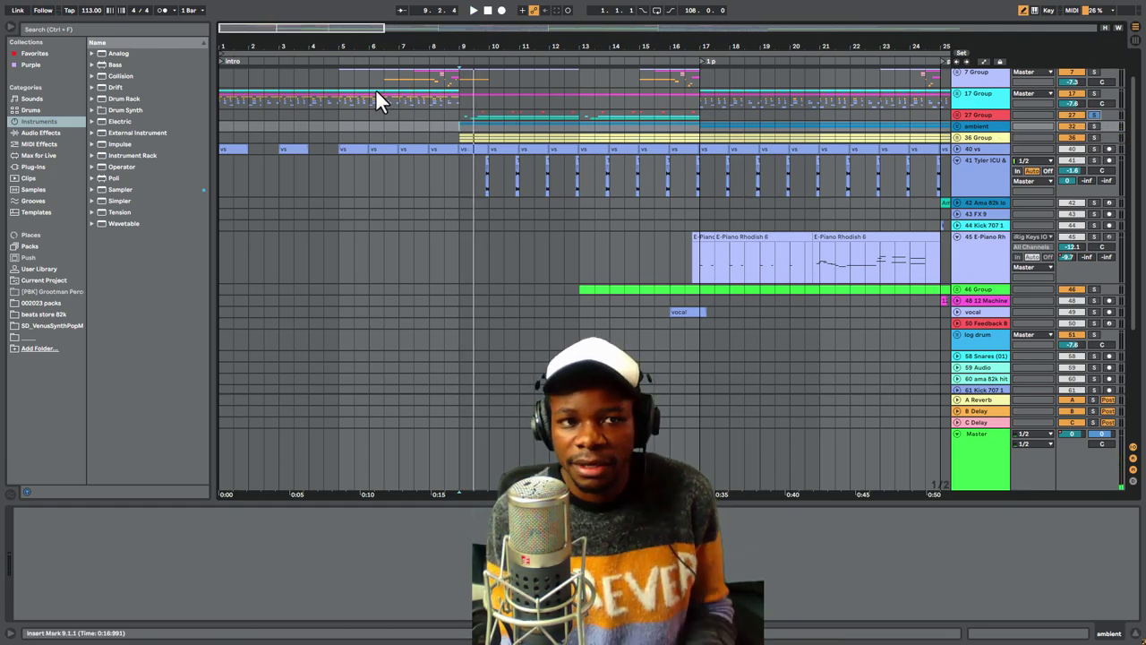
Highlight the 17 Group's drum patterns before bar 9 and the gap from 9.1.1 to 17.1.1, and show the whole arrangement
drag(464, 97, 677, 87)
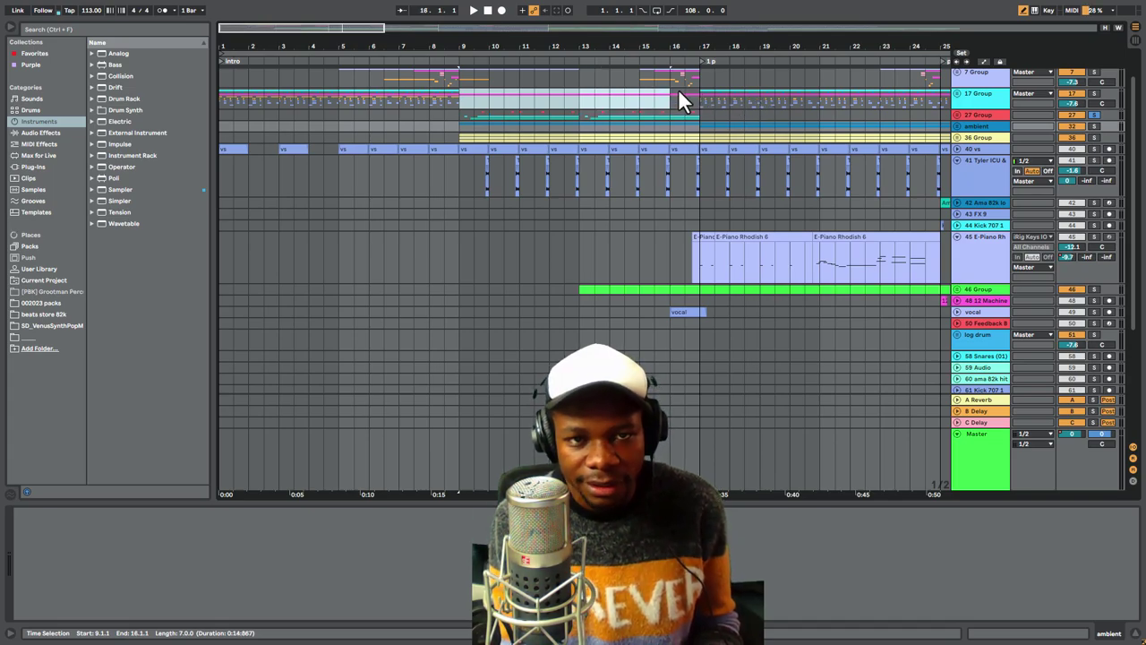
click(349, 102)
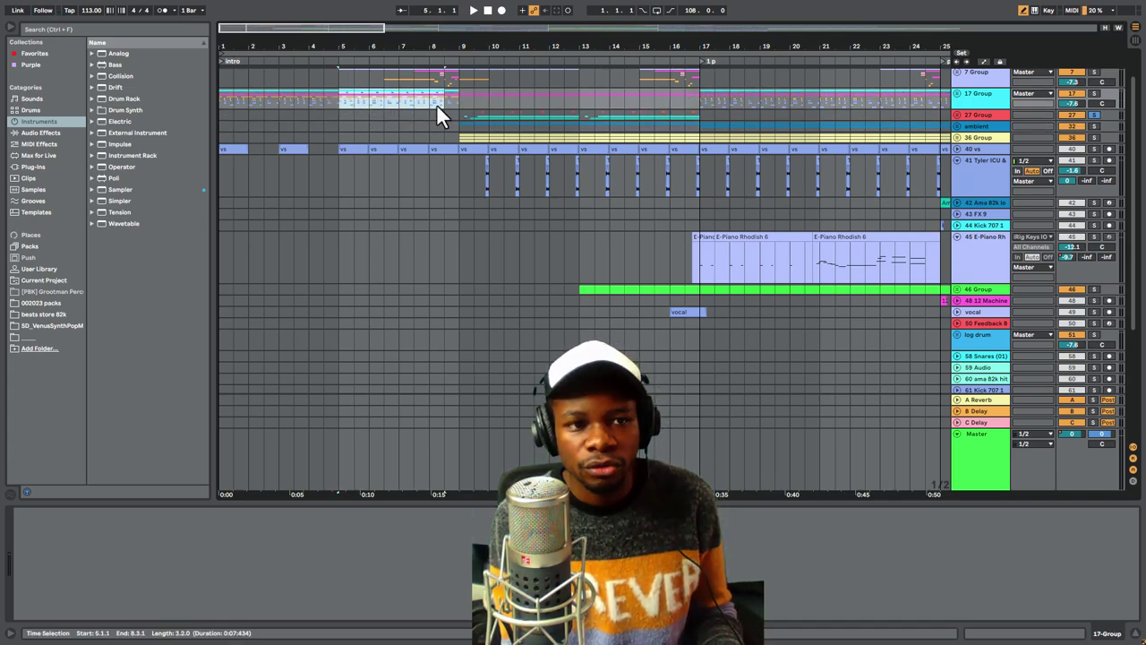
drag(457, 102, 514, 97)
click(335, 98)
drag(337, 98, 720, 95)
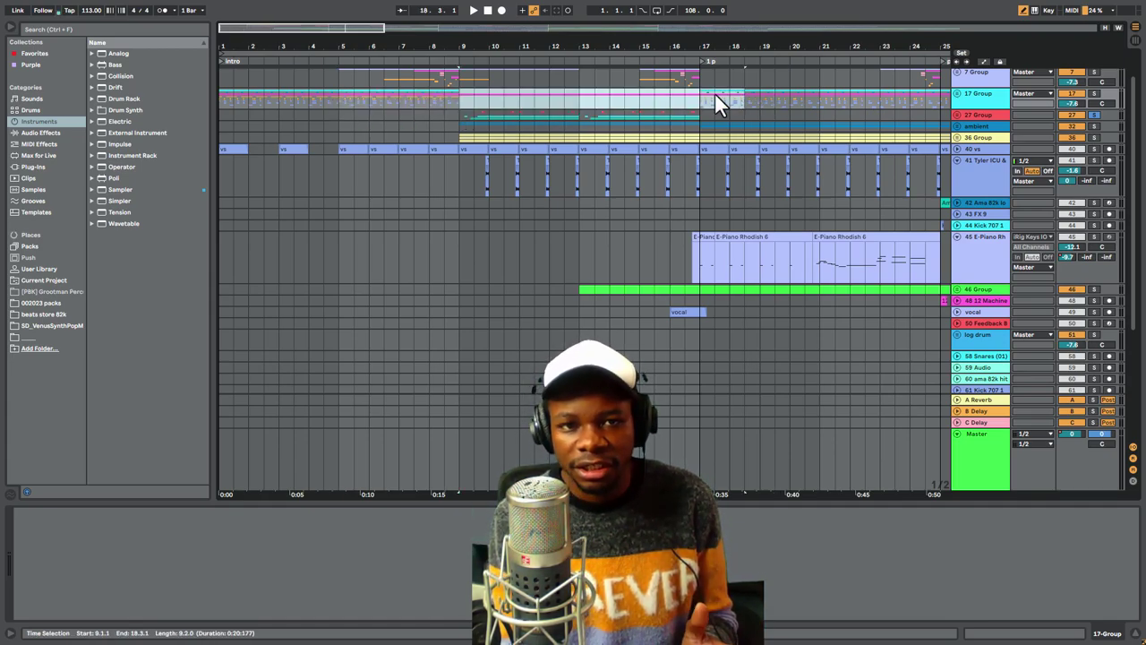
drag(678, 50, 678, 14)
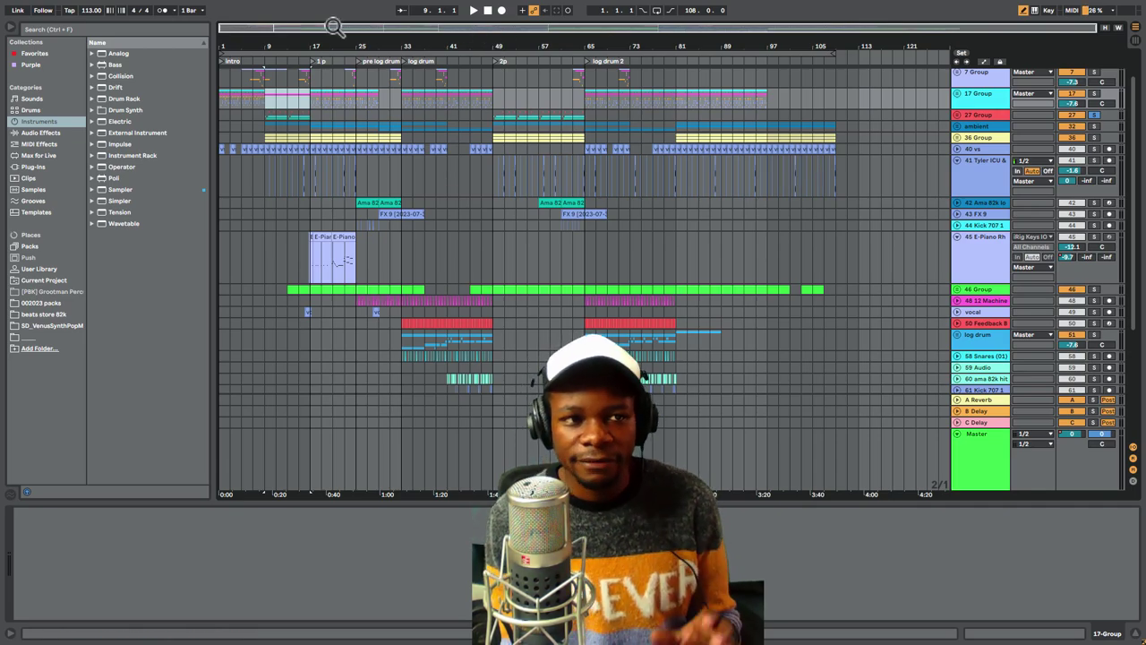
drag(267, 46, 267, 51)
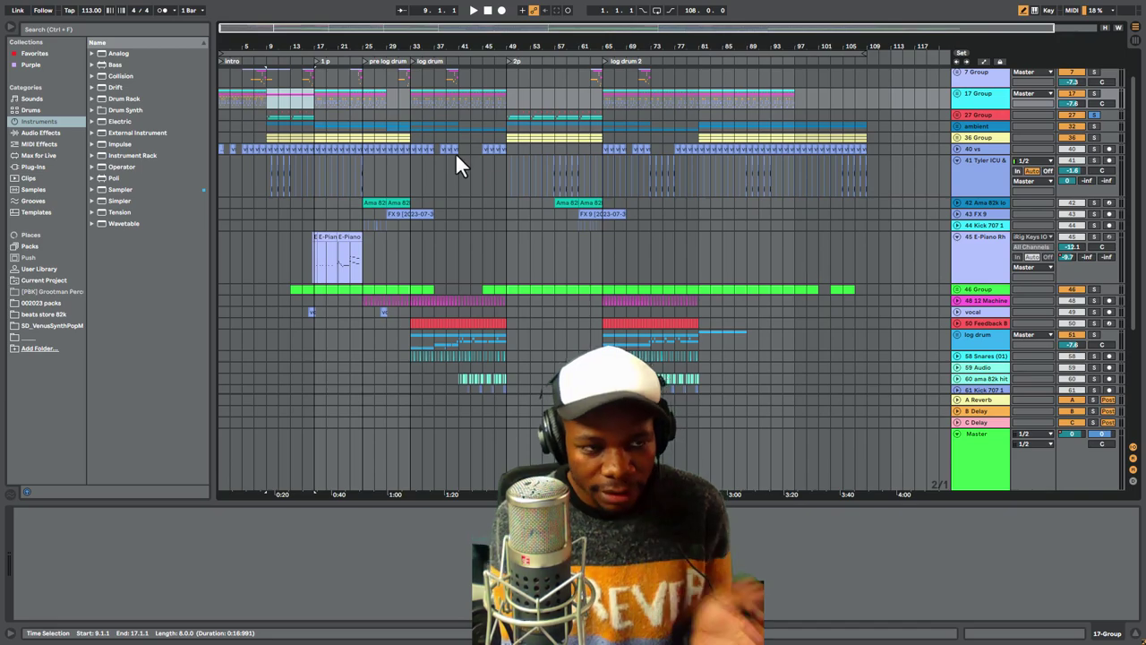
Place the insert marker at 16.3.1 on E-Piano Rhodish track 45 and unfold the 46 Group containing FX 7
key(plus)
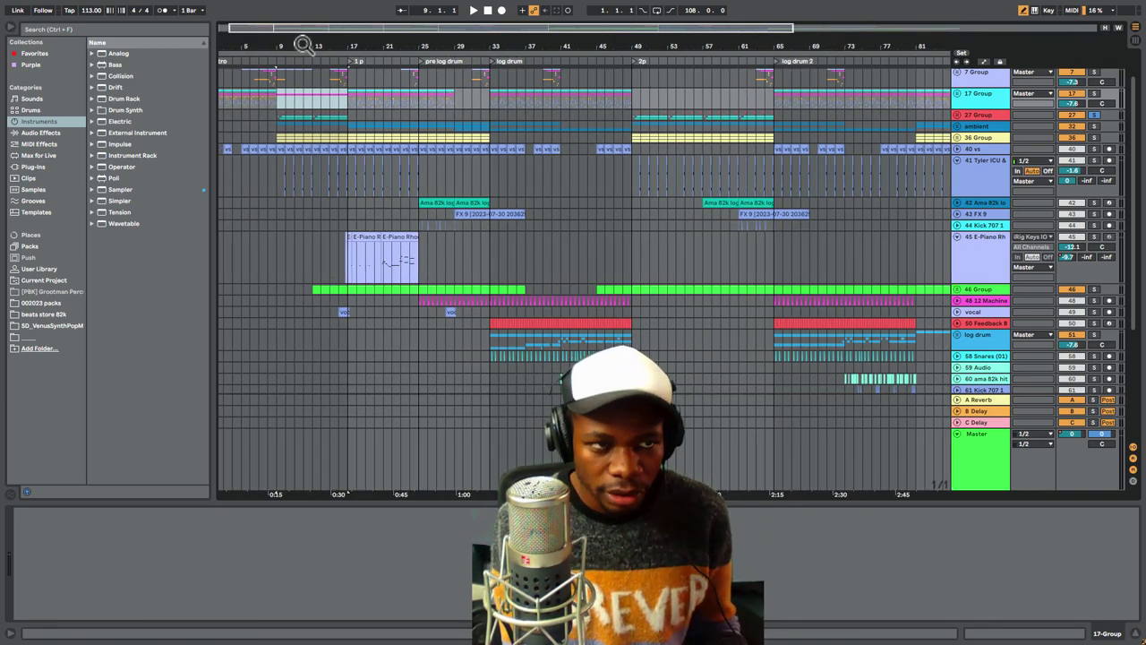
key(plus)
key(minus)
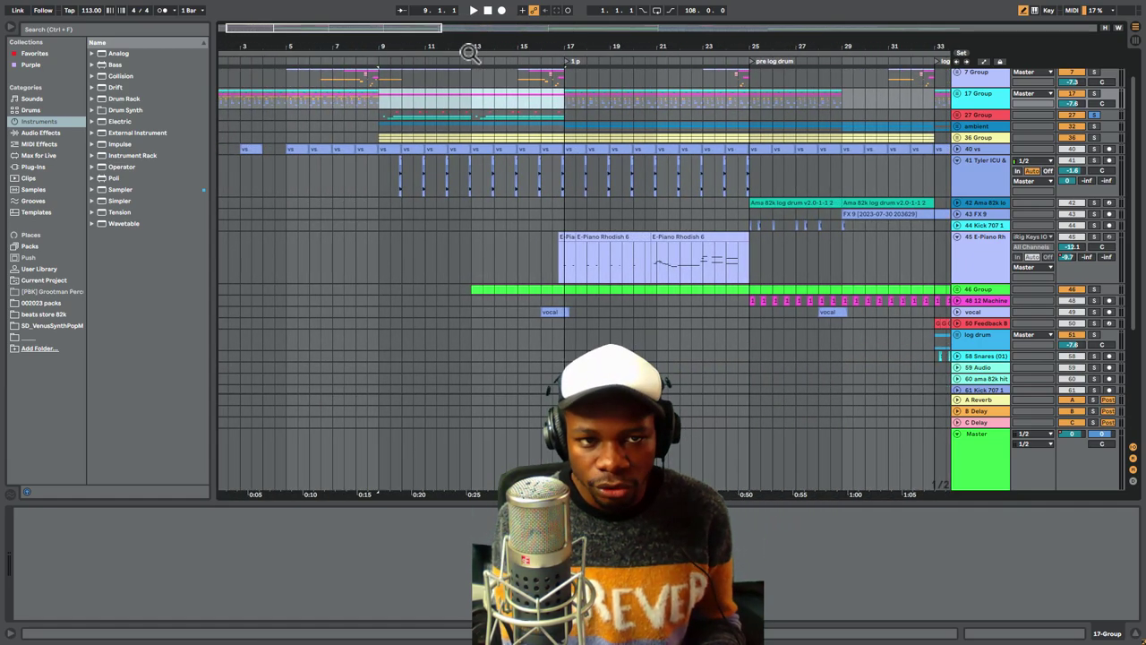
click(550, 260)
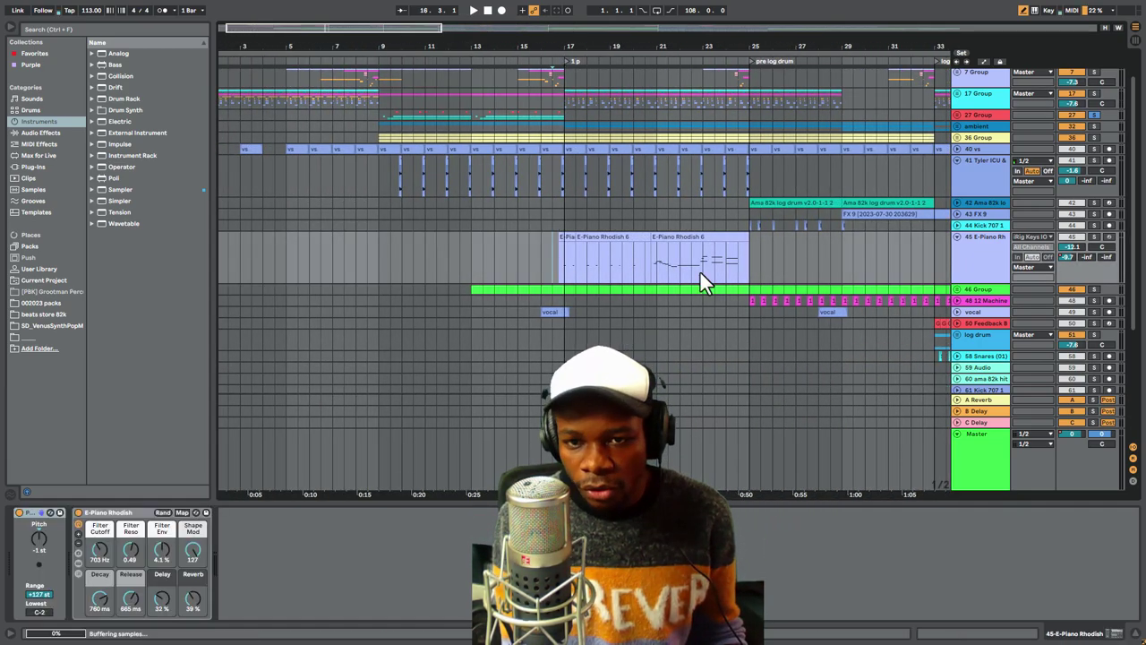
click(956, 290)
Highlight the 7 Group's transition clips leading into the verse and place the insert marker at 17.1.1
drag(516, 81, 556, 81)
key(Right)
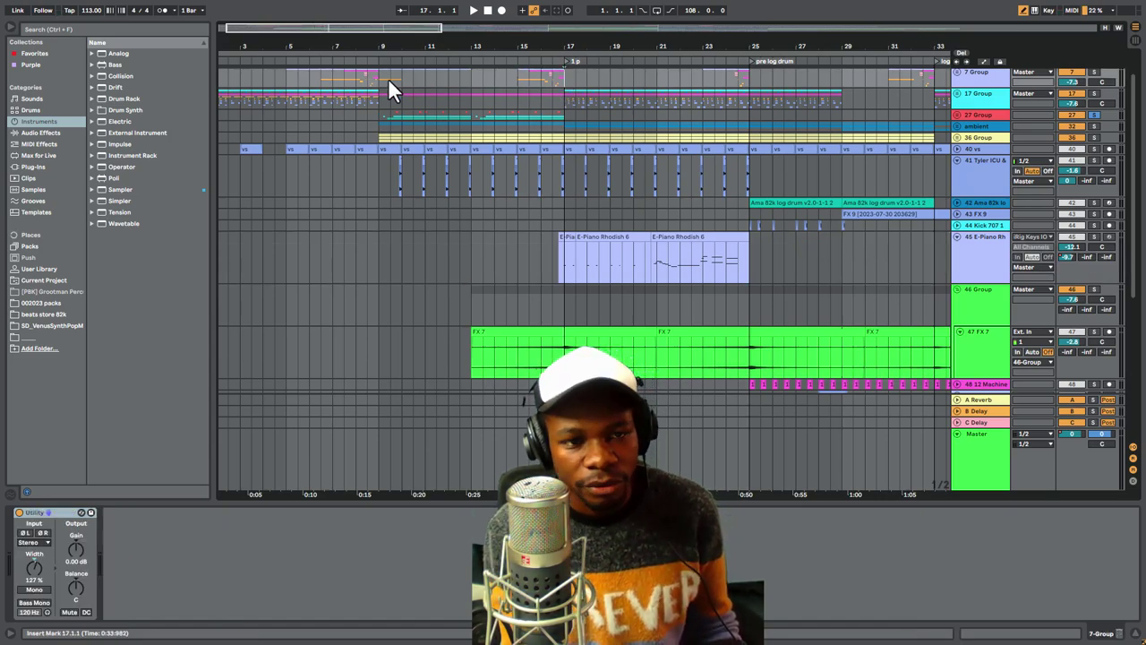
Play the E-Piano Rhodish part in the verse and solo track 45
scroll(549, 344, down, 1)
scroll(550, 345, down, 3)
click(544, 317)
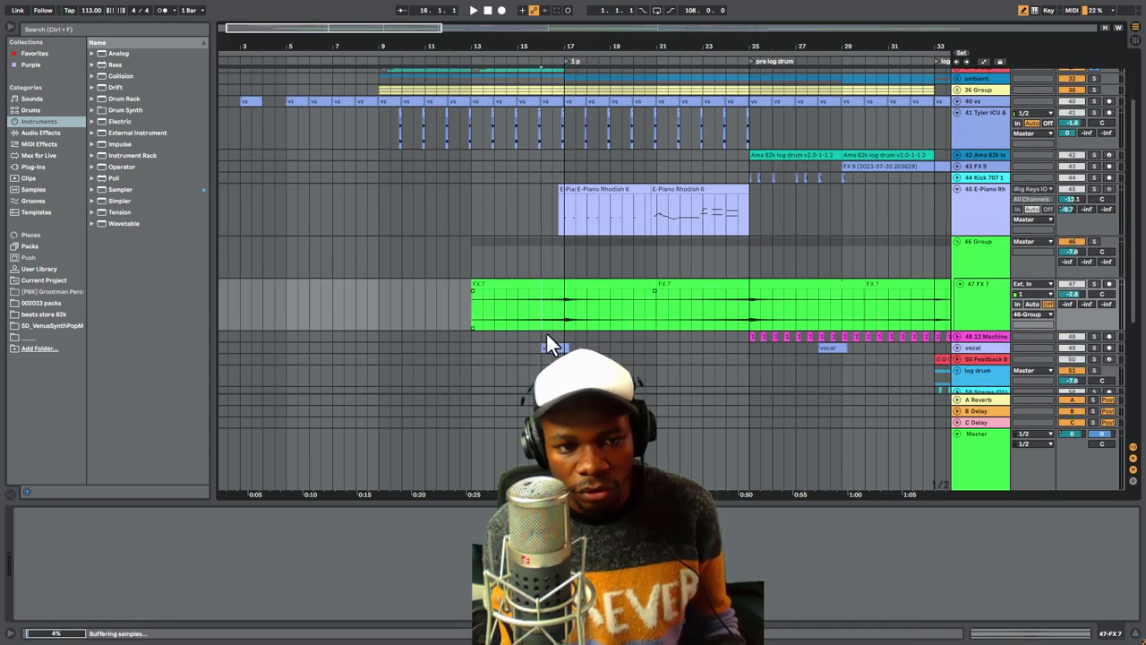
click(565, 217)
key(space)
click(1095, 189)
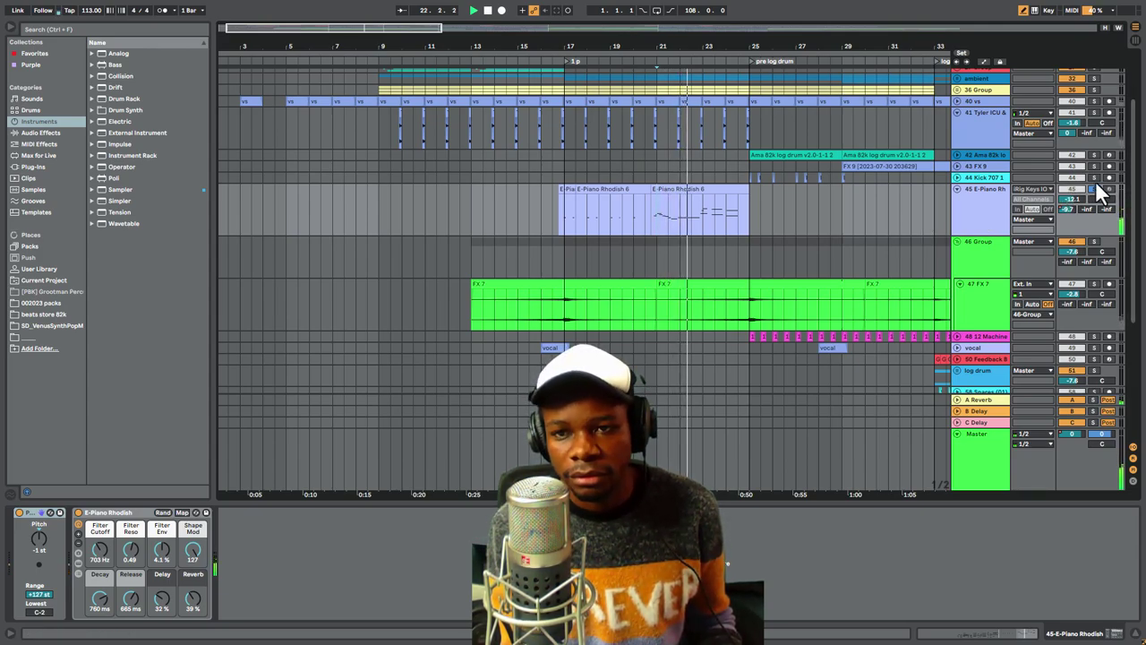
Play the full mix from 21.1.1 into the pre log drum section and place the insert marker at 25.1.1 on the 17 Group
click(732, 124)
scroll(744, 179, up, 3)
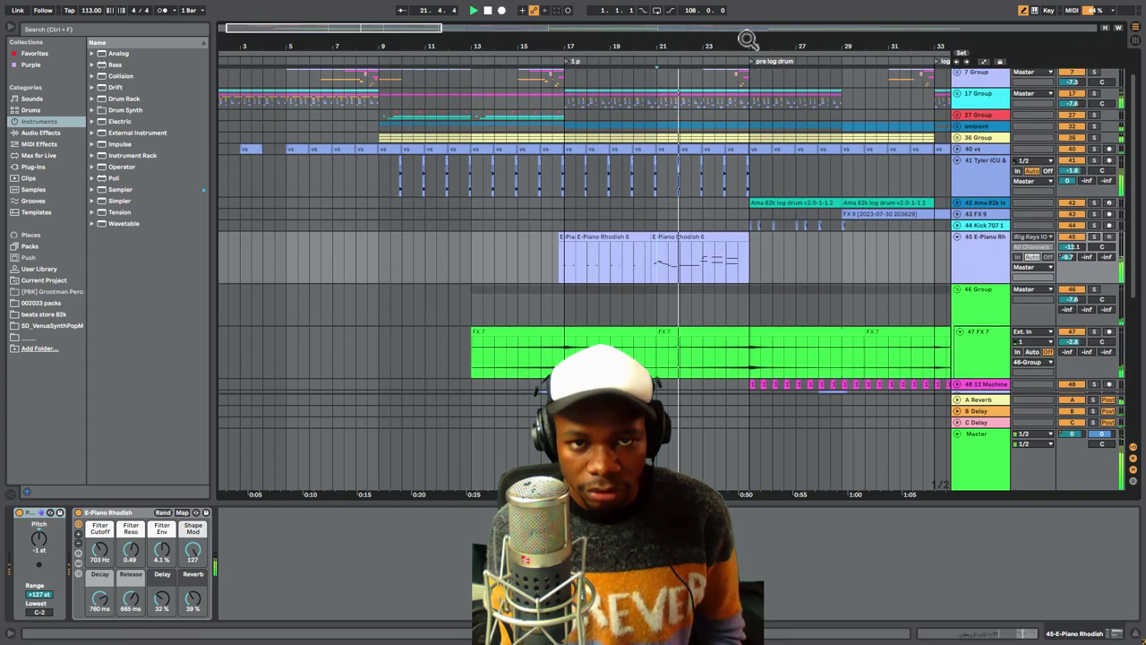
scroll(764, 45, right, 4)
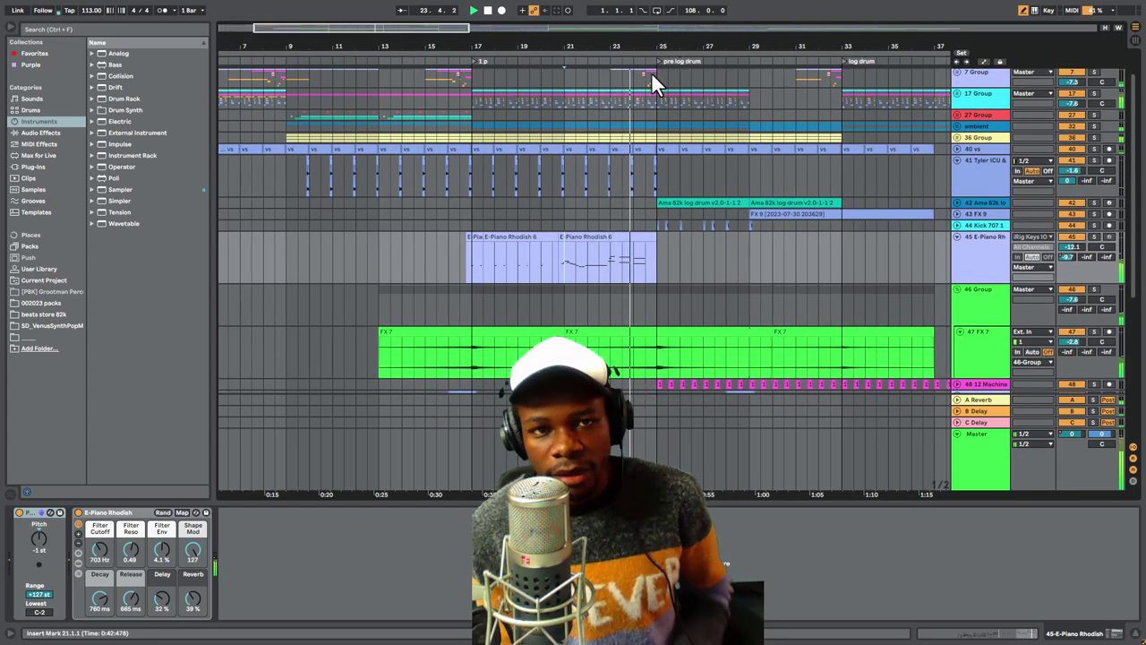
drag(688, 45, 594, 48)
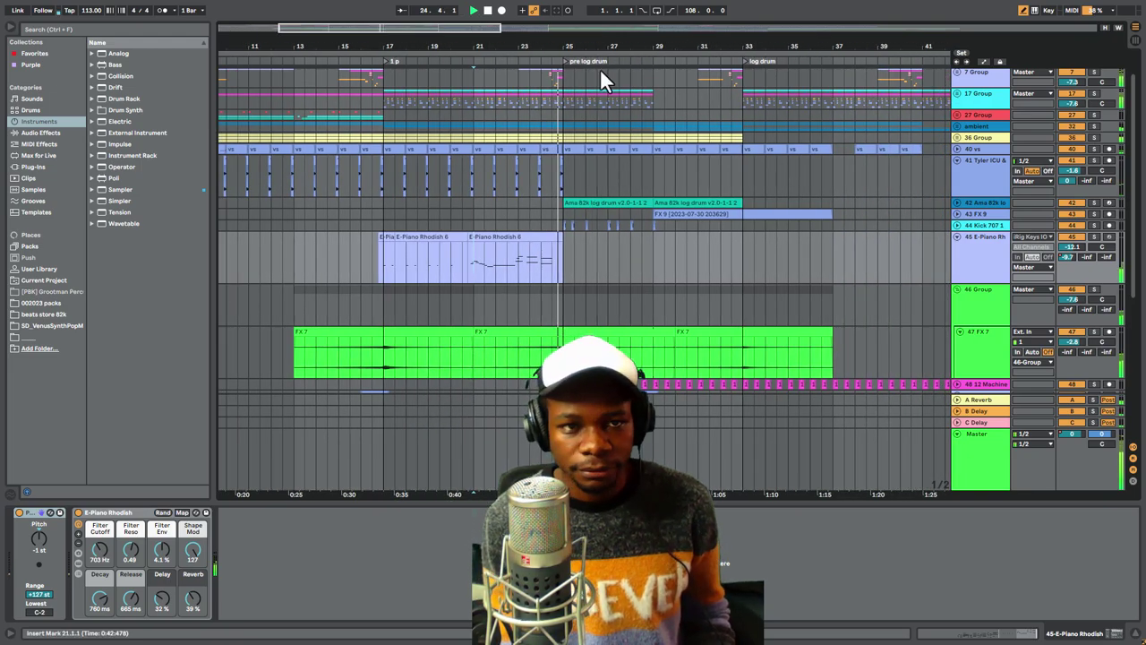
click(561, 97)
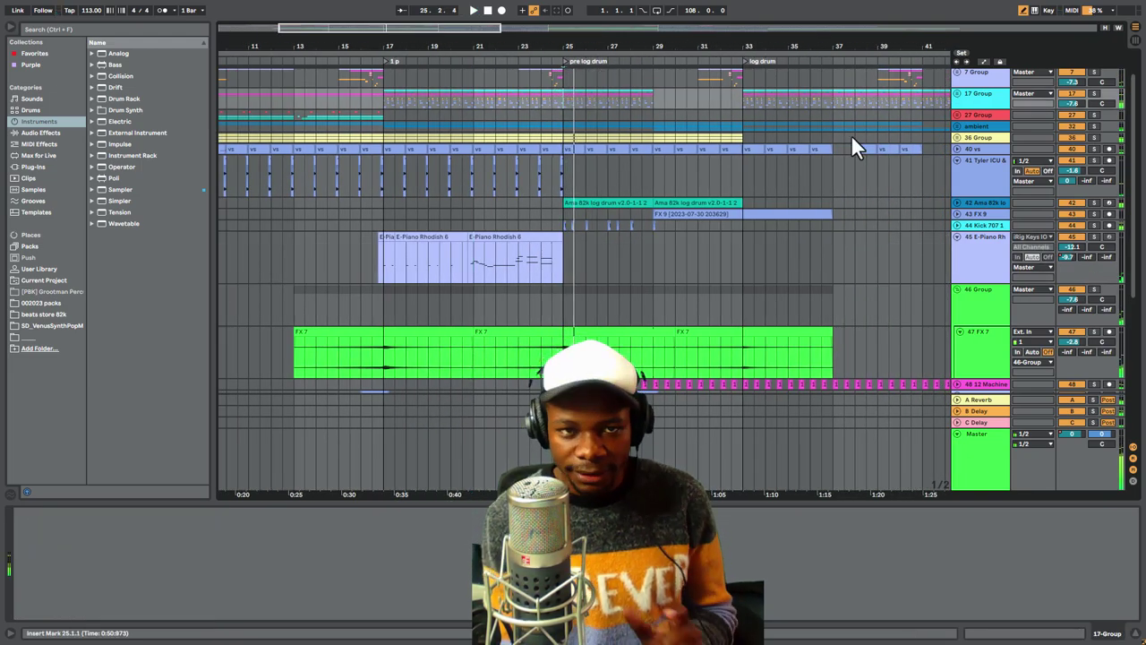
Fold the E-Piano Rhodish track 45 and the Tyler ICU track 41
scroll(780, 188, down, 2)
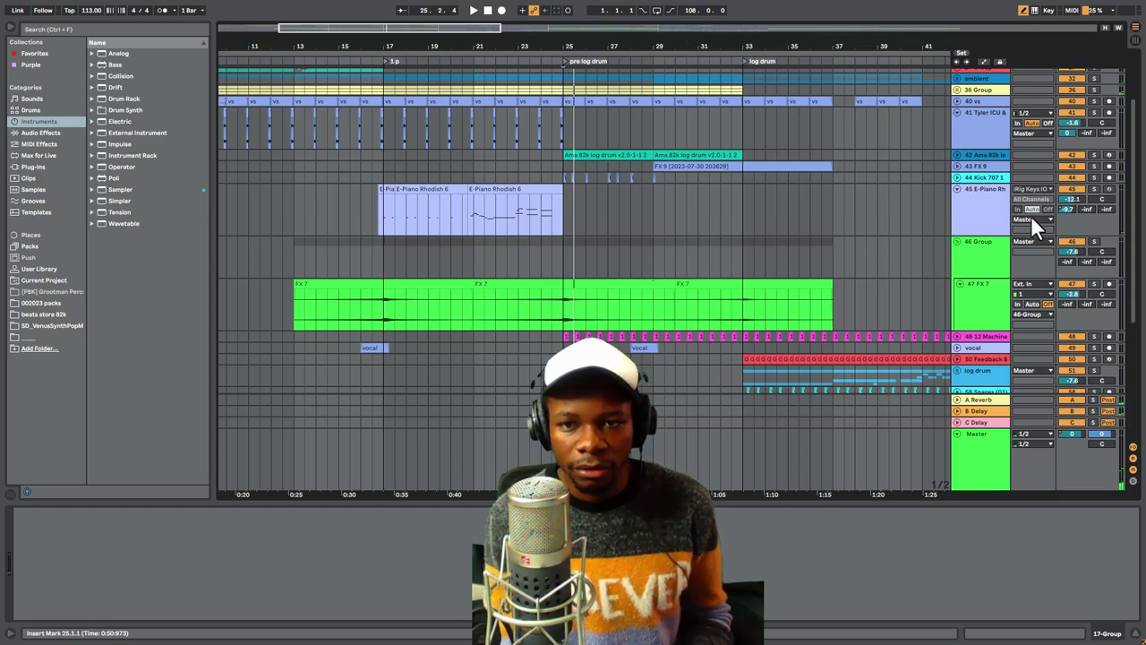
click(956, 188)
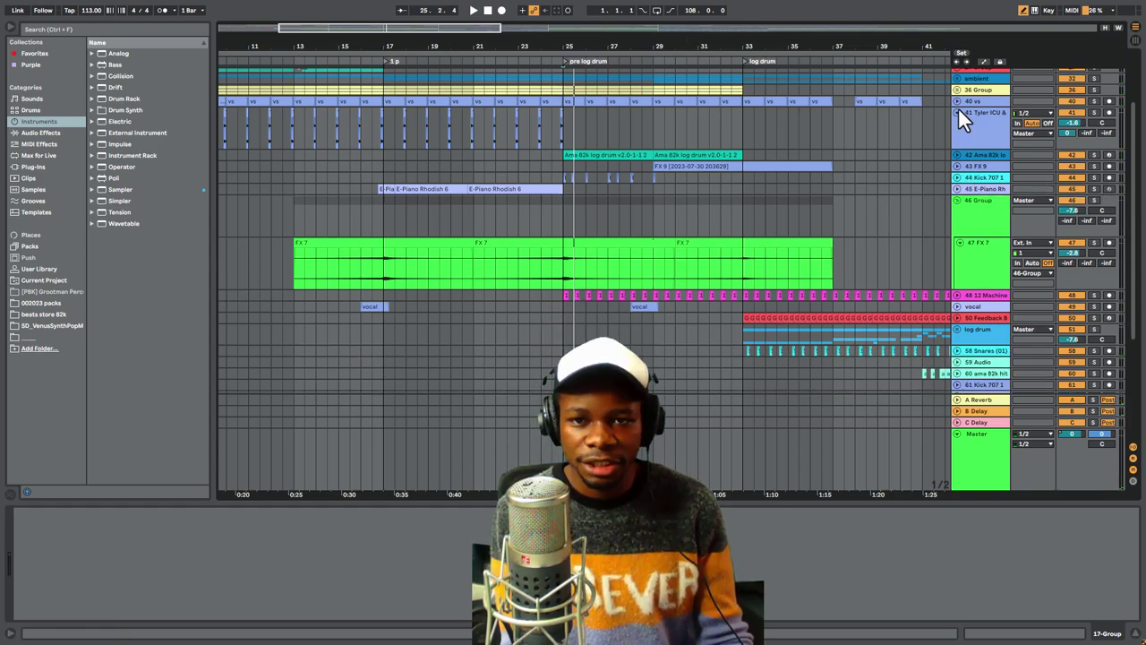
click(957, 112)
scroll(695, 205, up, 2)
drag(707, 46, 686, 31)
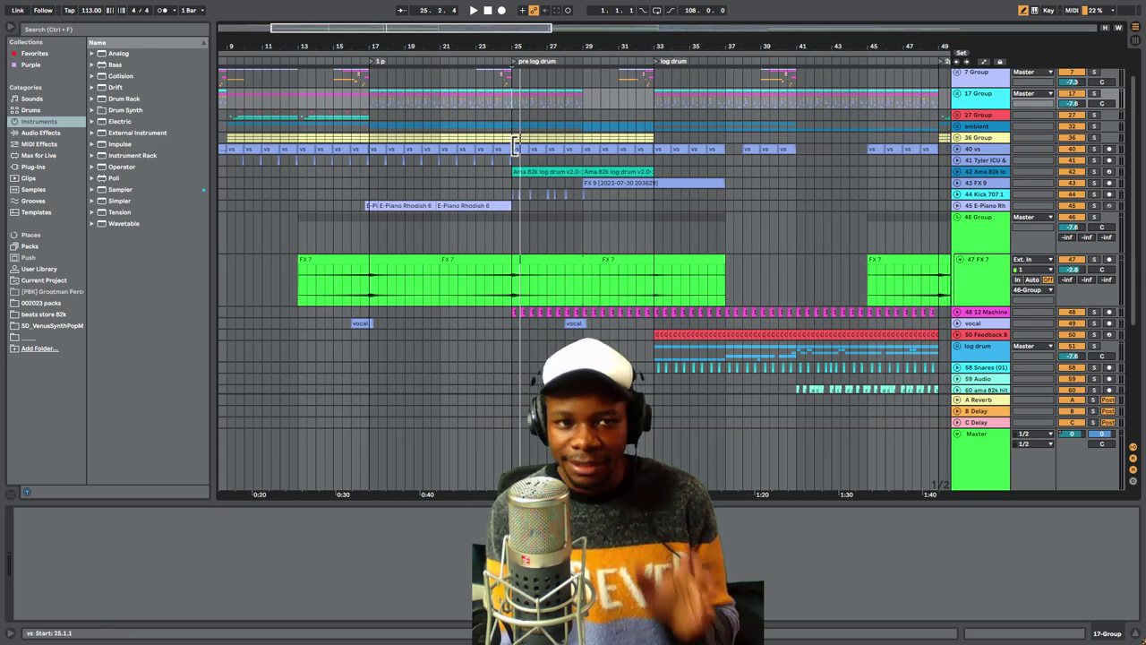
Highlight the pre log drum section from 25.1.1 to 33.1.1 across the upper groups, and select the vs clip on track 40 at 25.1.1
drag(508, 136, 653, 76)
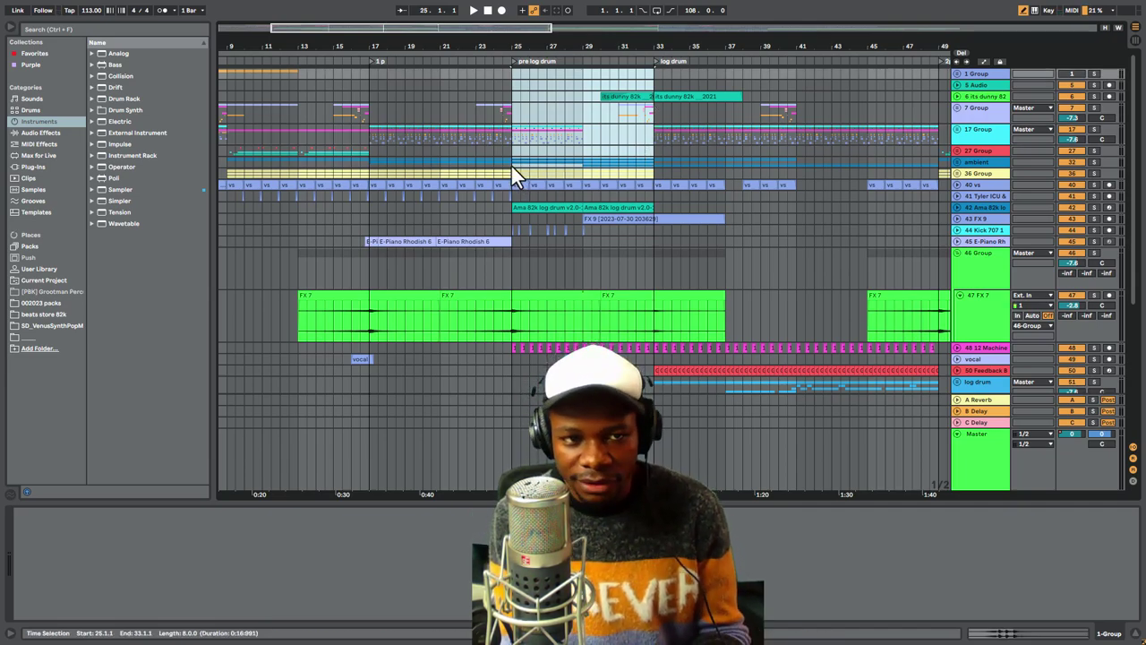
drag(511, 174, 652, 117)
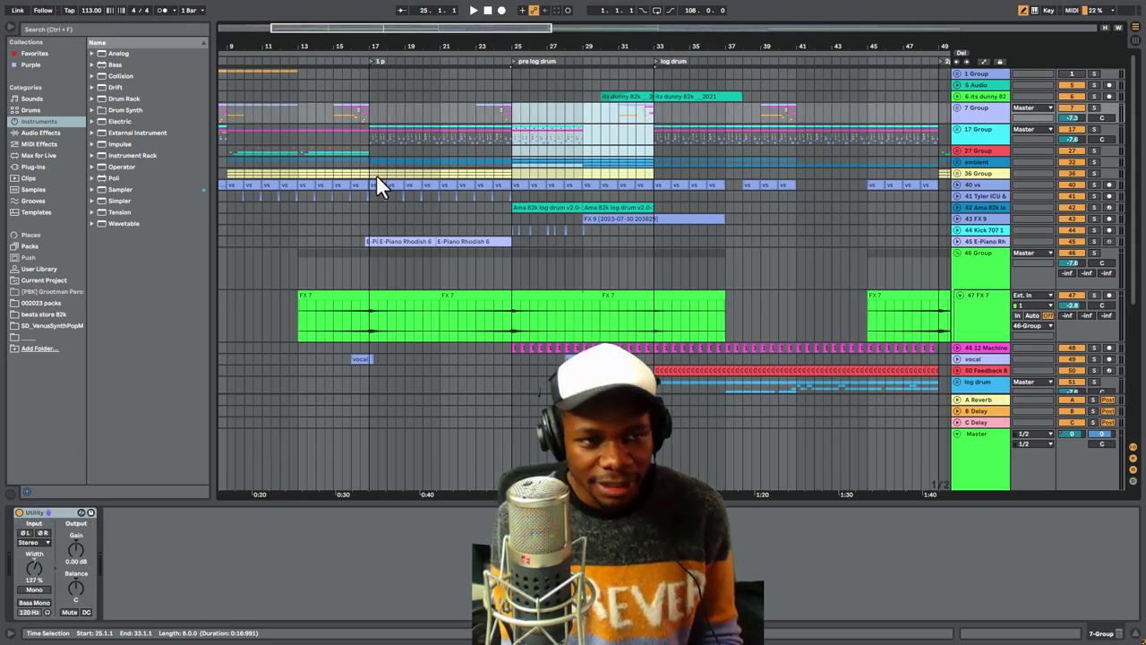
click(531, 139)
click(526, 173)
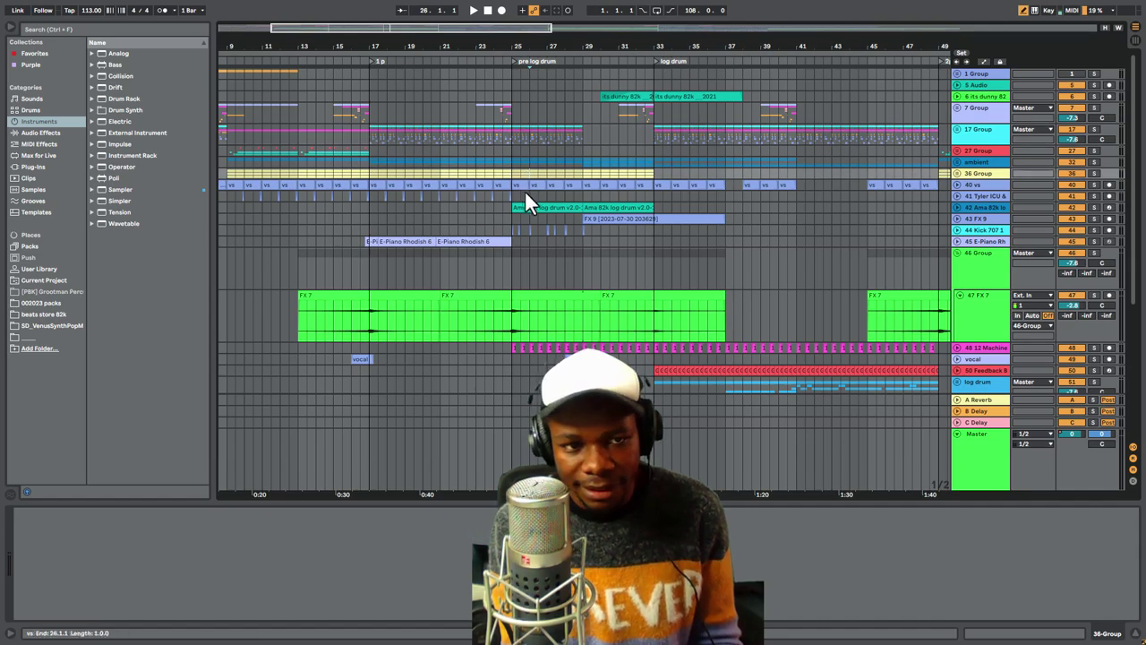
click(516, 184)
Highlight the FX 7 audio through the pre log drum section and leave the 46 Group folded
scroll(708, 231, down, 2)
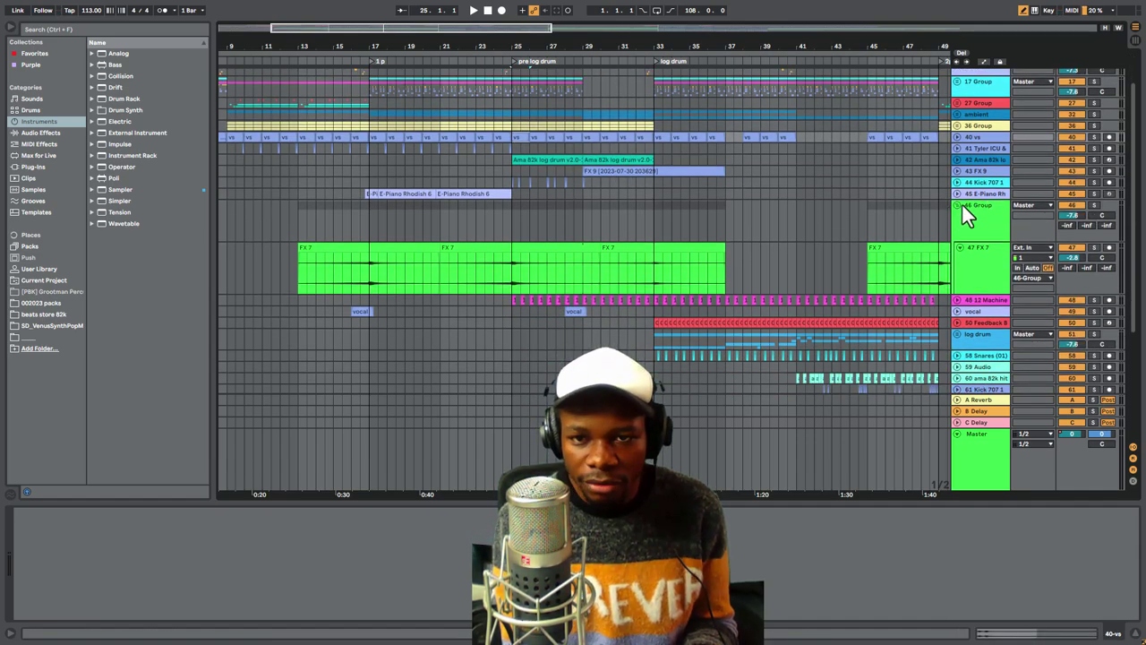
click(957, 205)
click(515, 207)
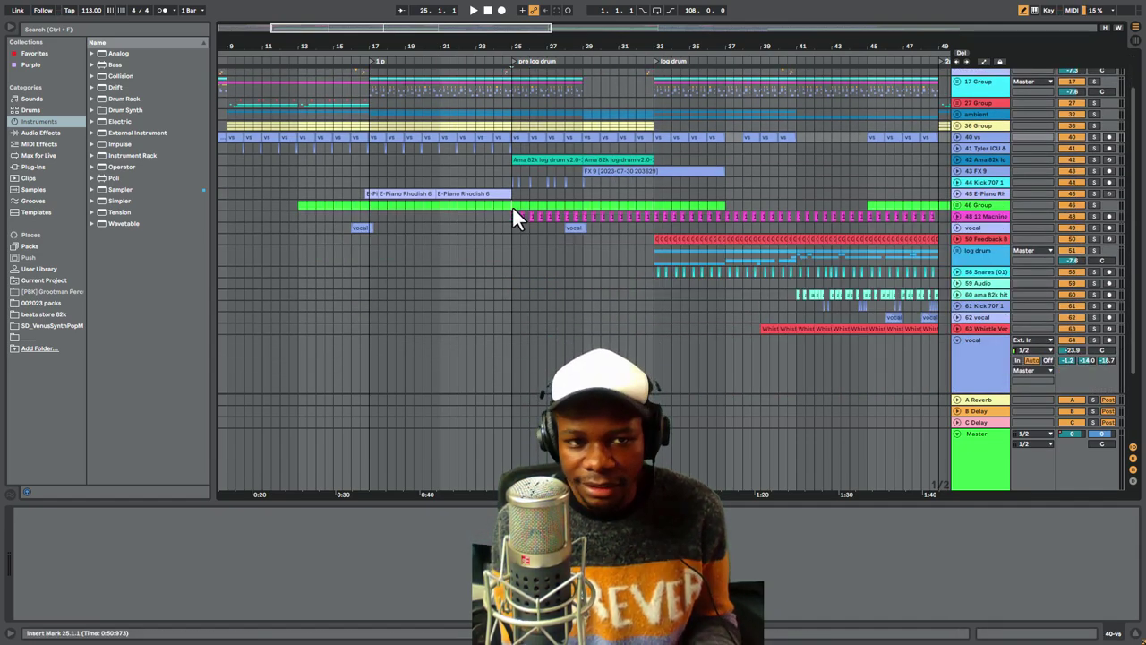
click(956, 205)
mouse_move(498, 274)
mouse_down()
mouse_move(667, 277)
mouse_move(643, 276)
mouse_up()
click(642, 276)
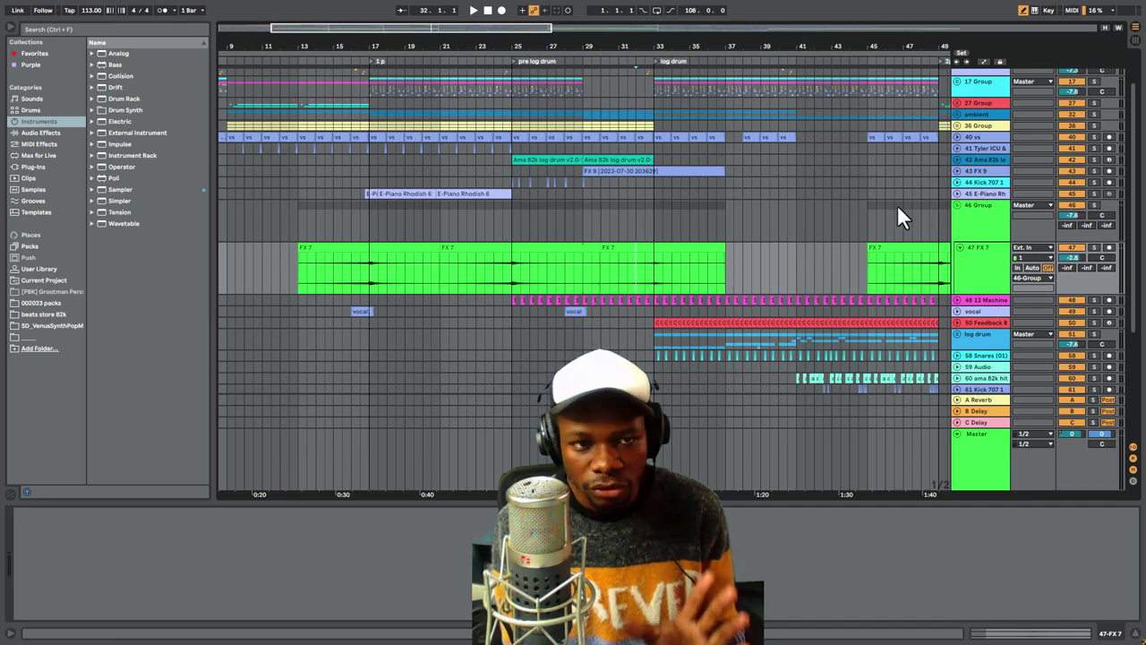
click(957, 205)
Solo the Ama 82k log drum track 42 and play its clips from 25.1.1 and from 29.1.1
click(542, 164)
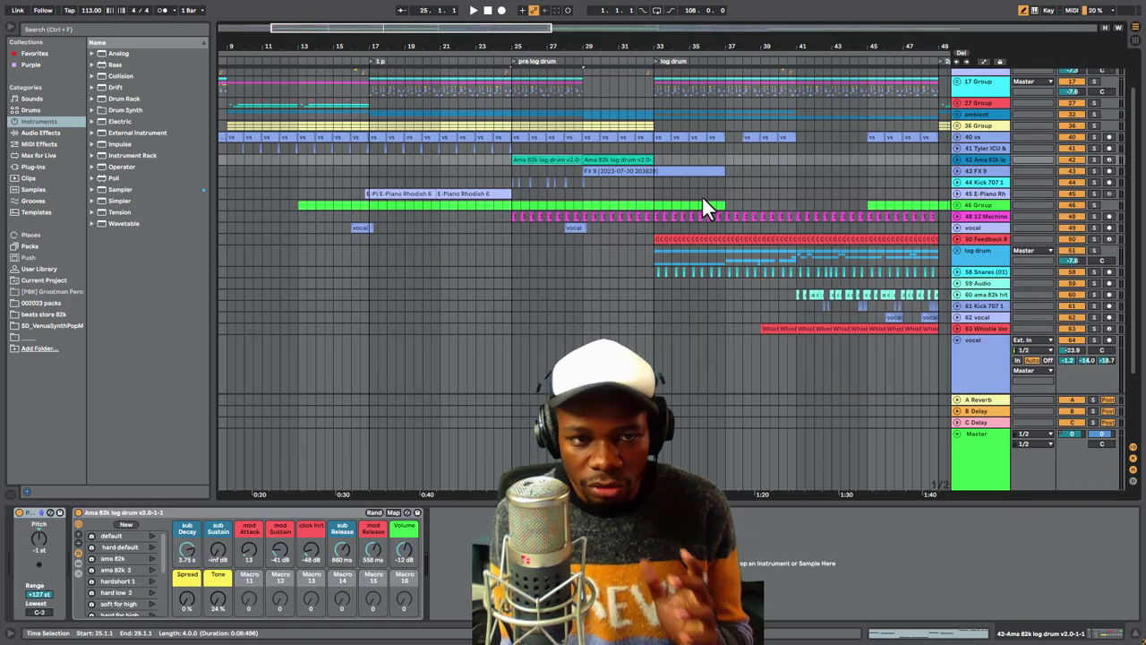
click(1095, 160)
key(space)
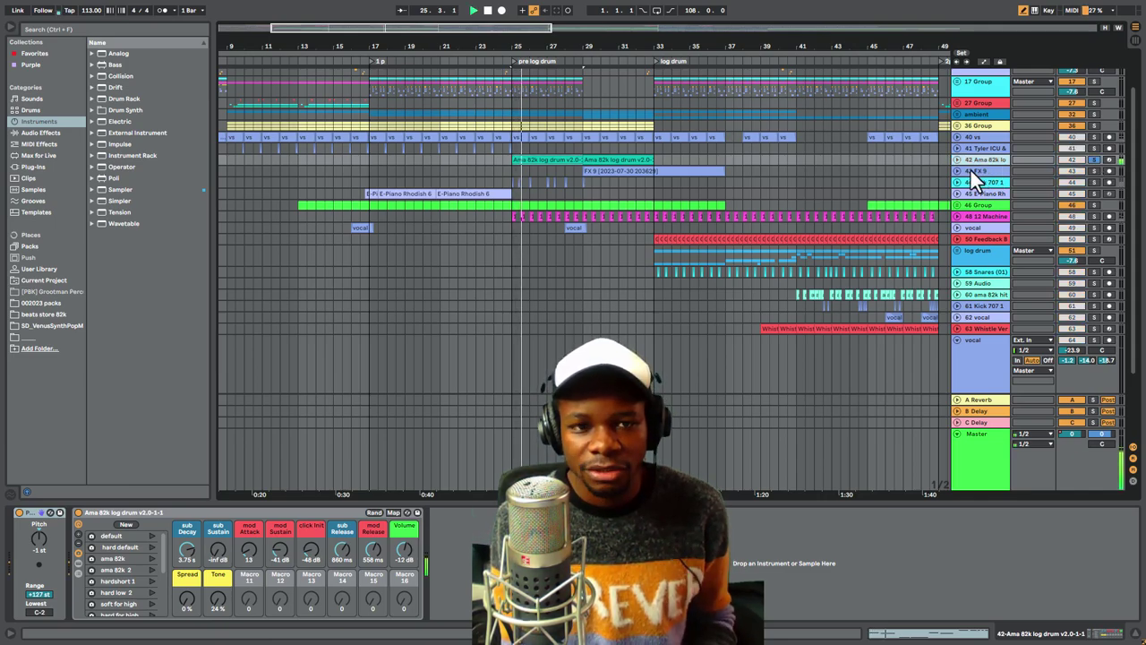
click(586, 162)
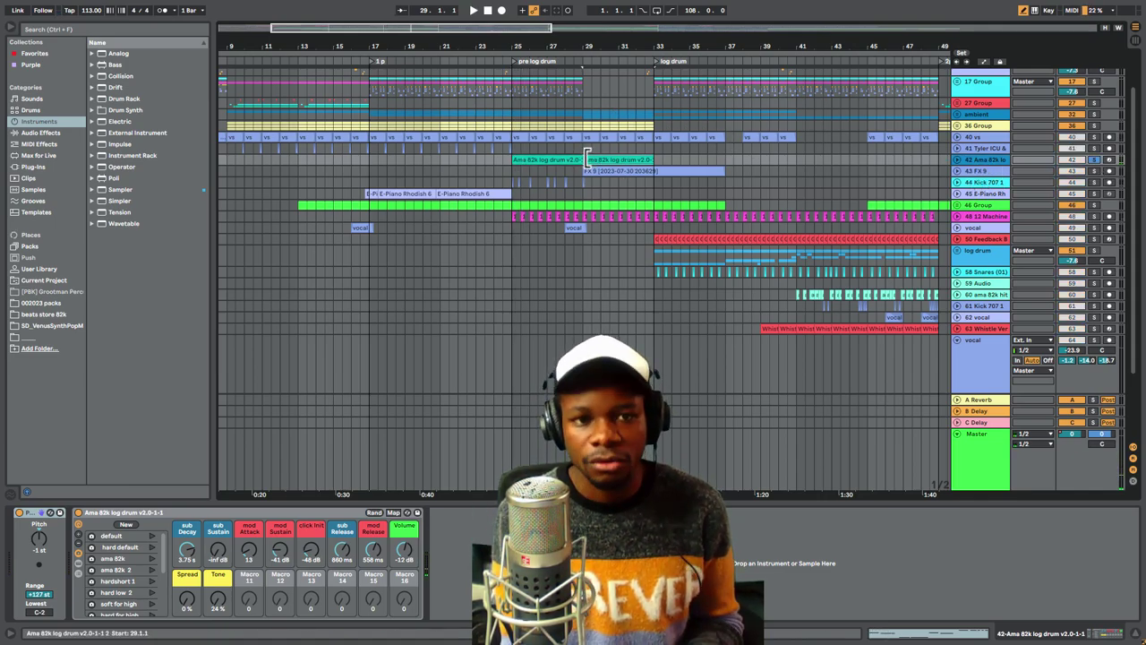
click(565, 161)
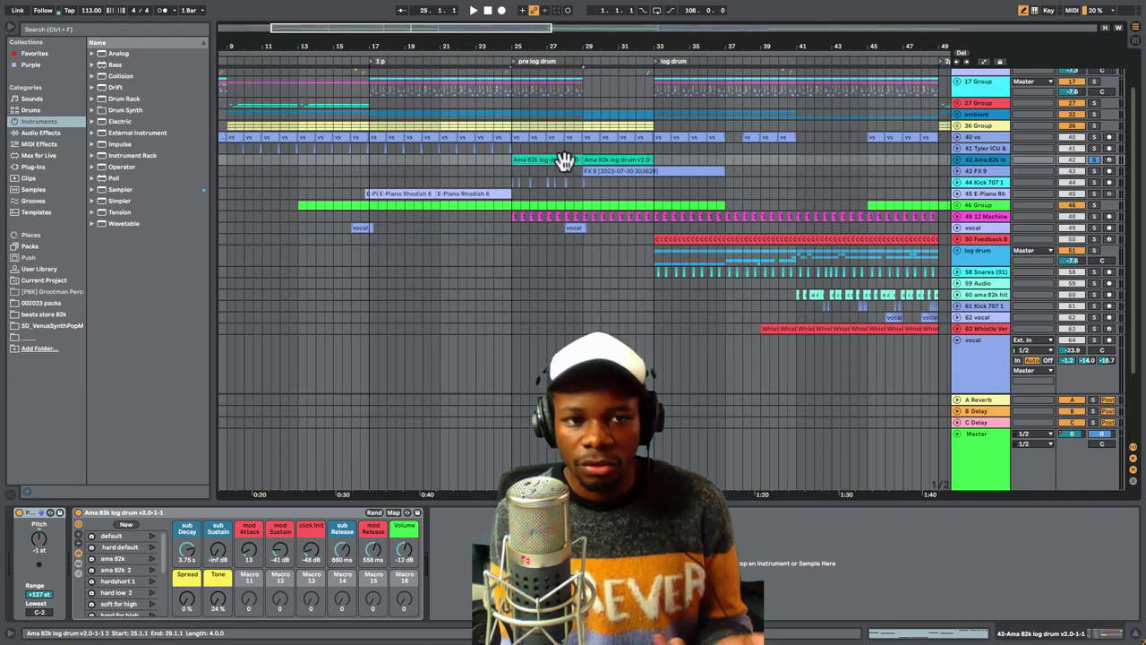
click(596, 161)
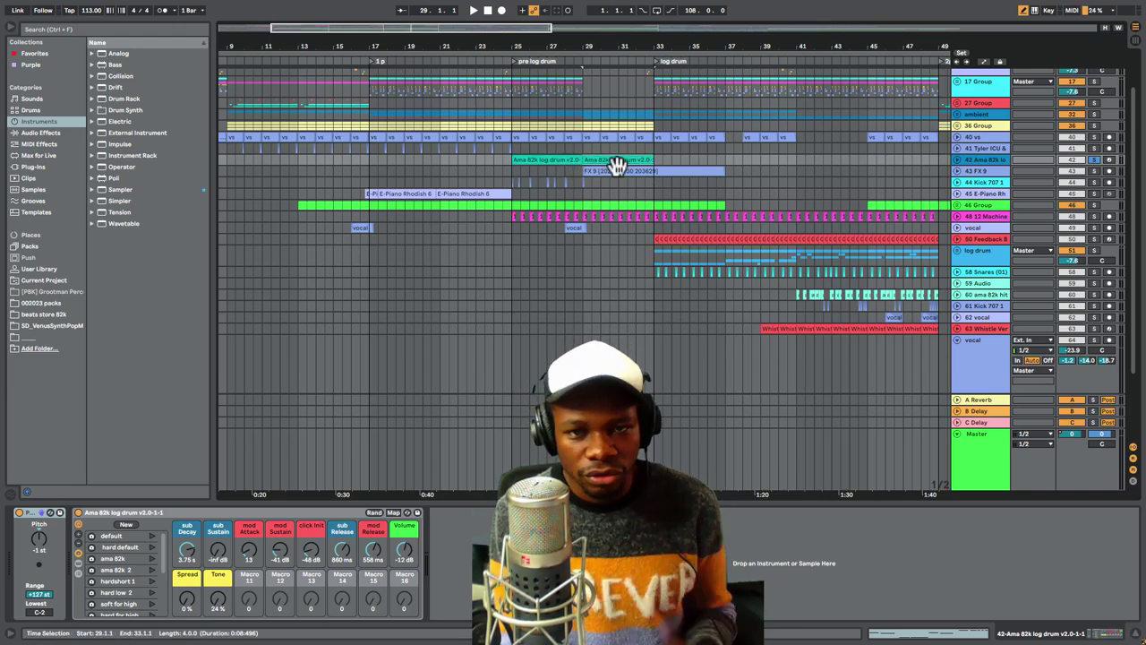
key(space)
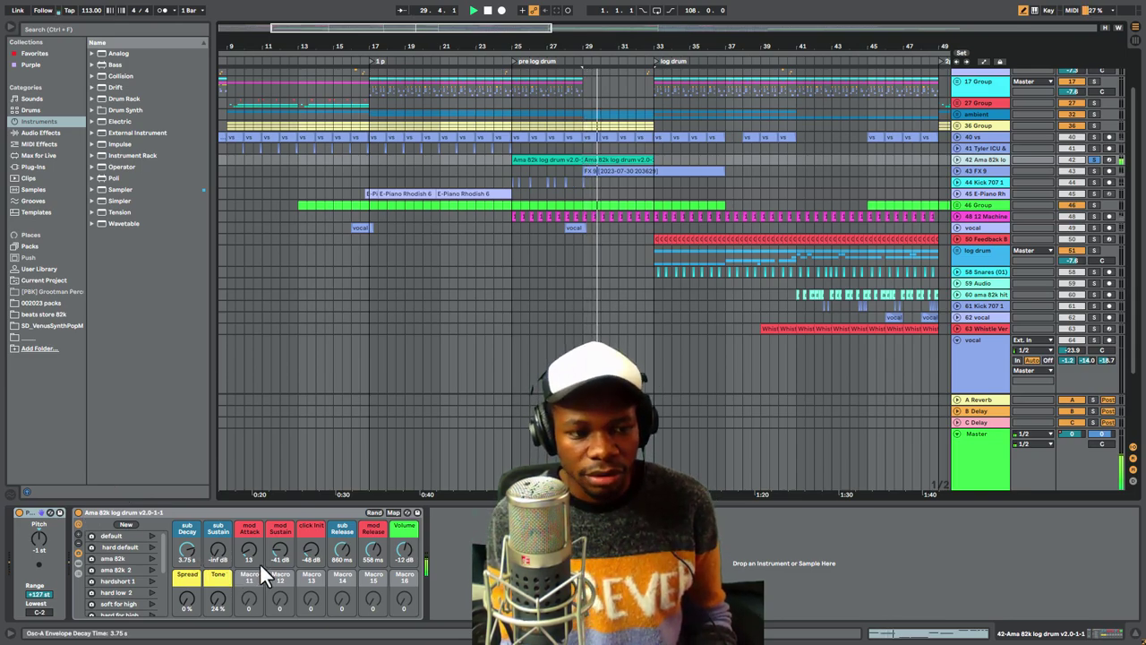
Audition the log drum rack's macro variations ama 82k, ama 82k 2 and hardshort 1 during playback, and recall ama 82k 2
click(206, 512)
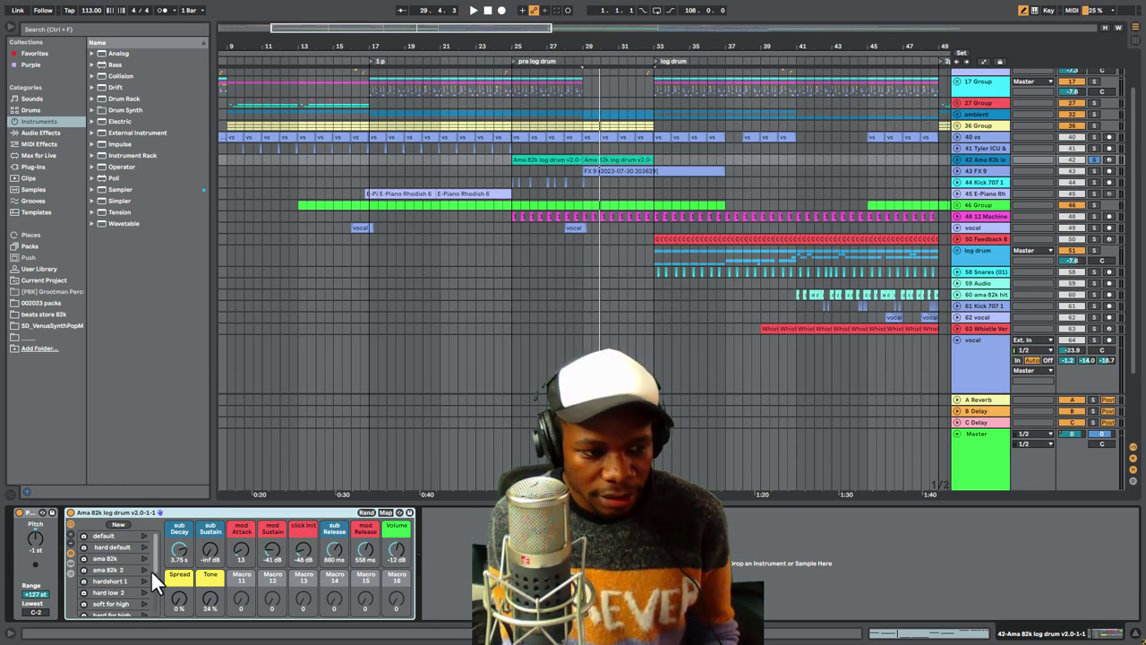
key(space)
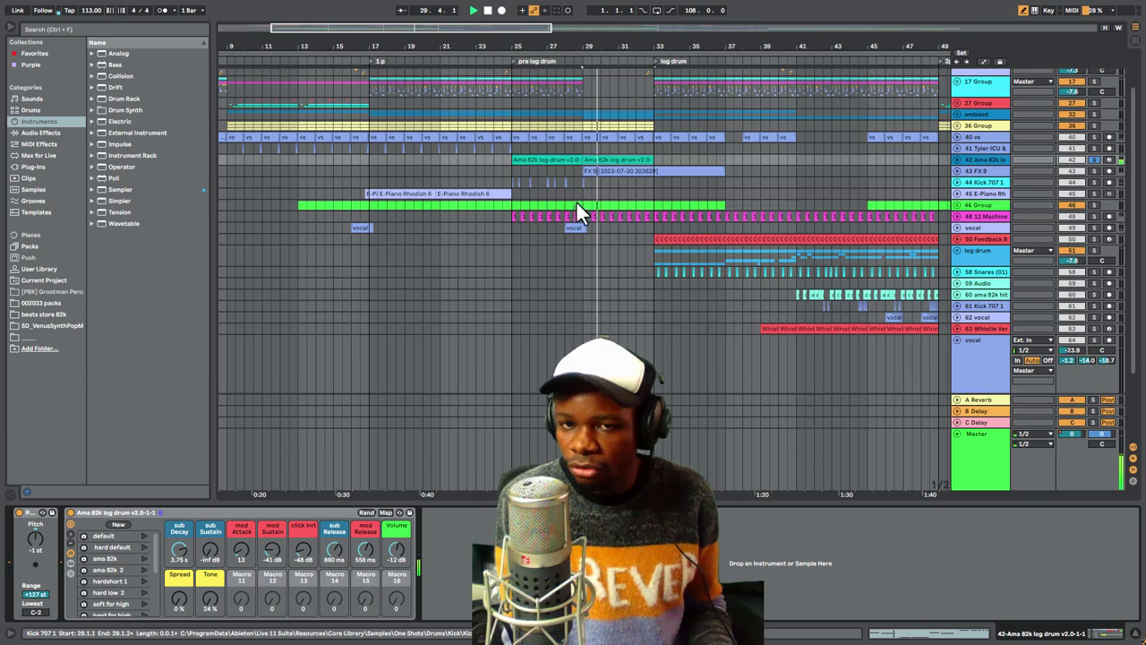
click(143, 558)
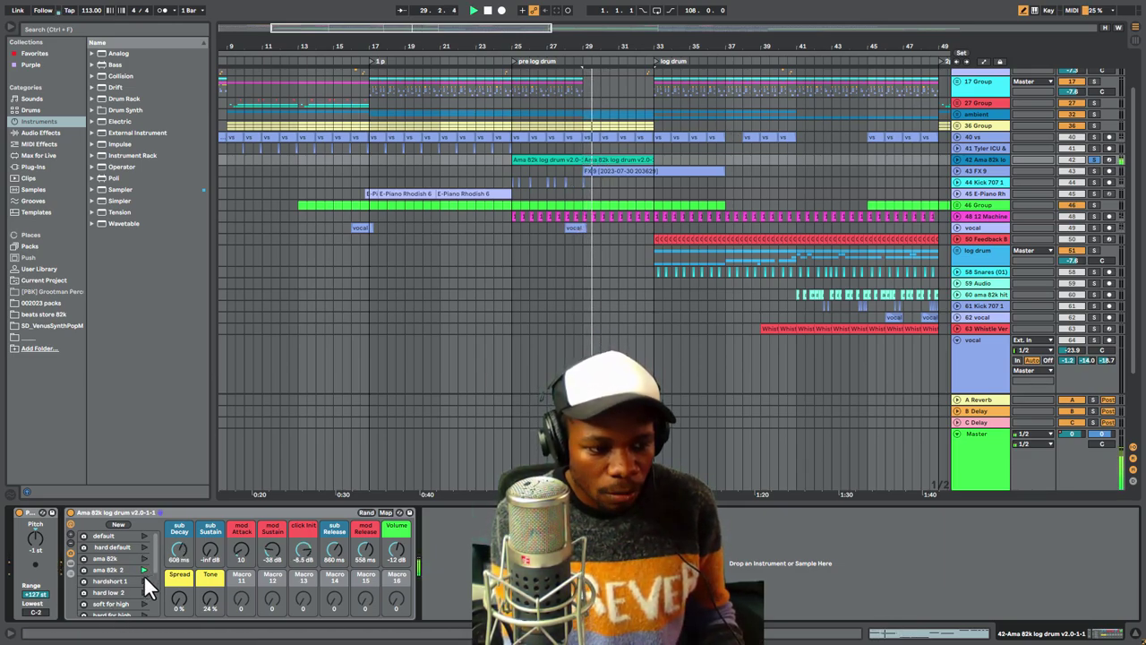
click(144, 580)
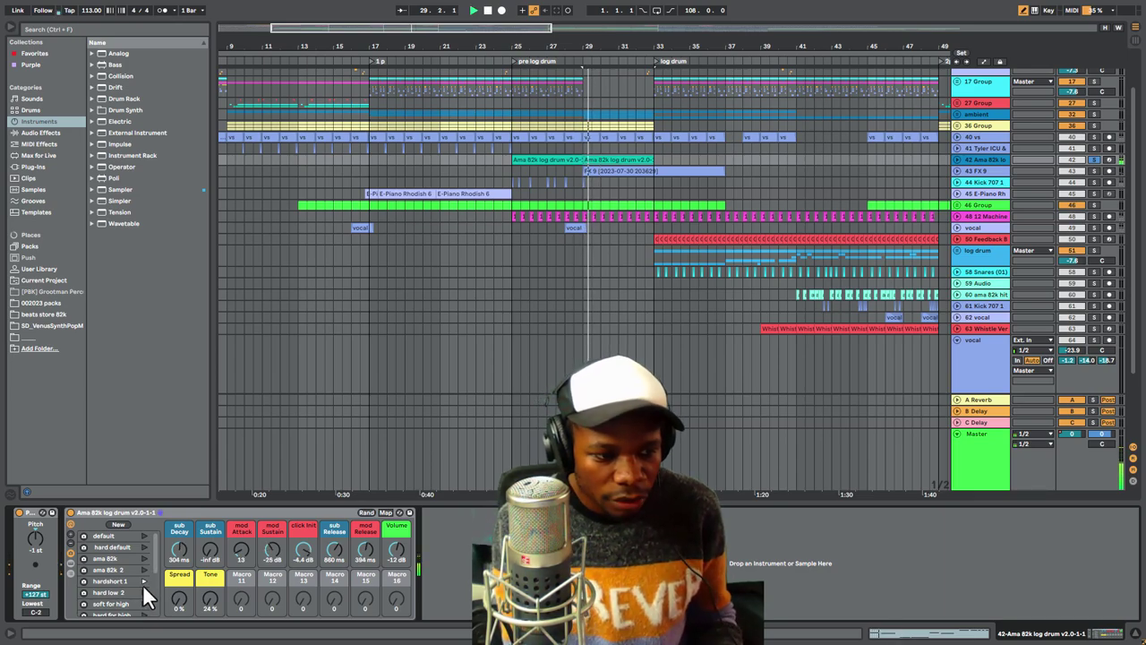
click(135, 563)
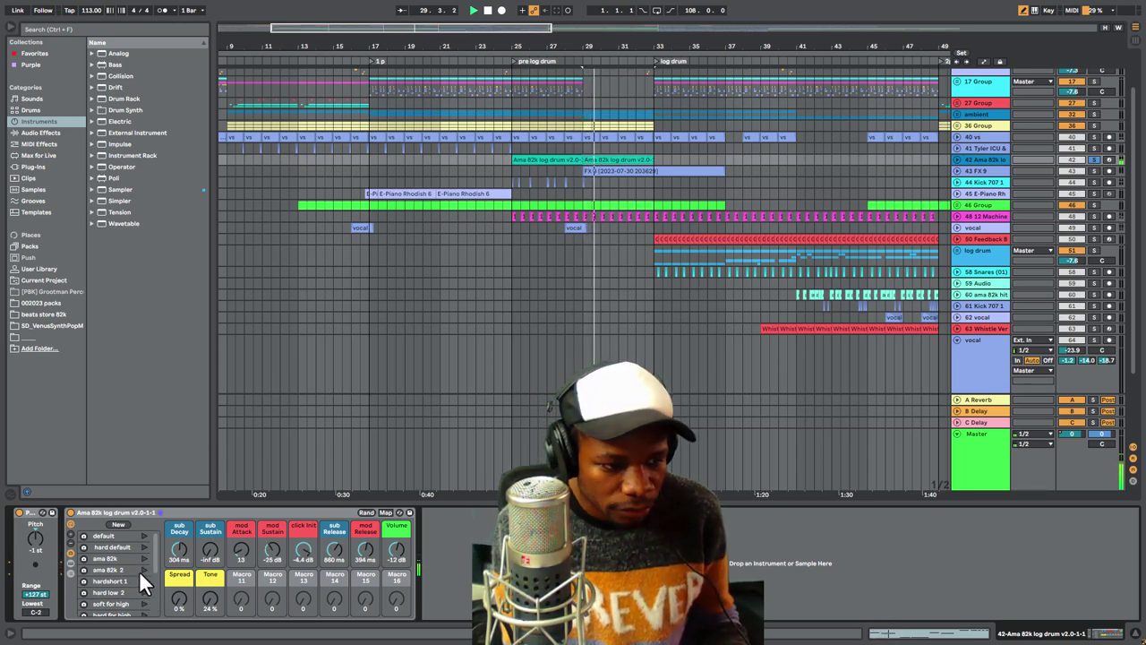
click(142, 558)
click(143, 571)
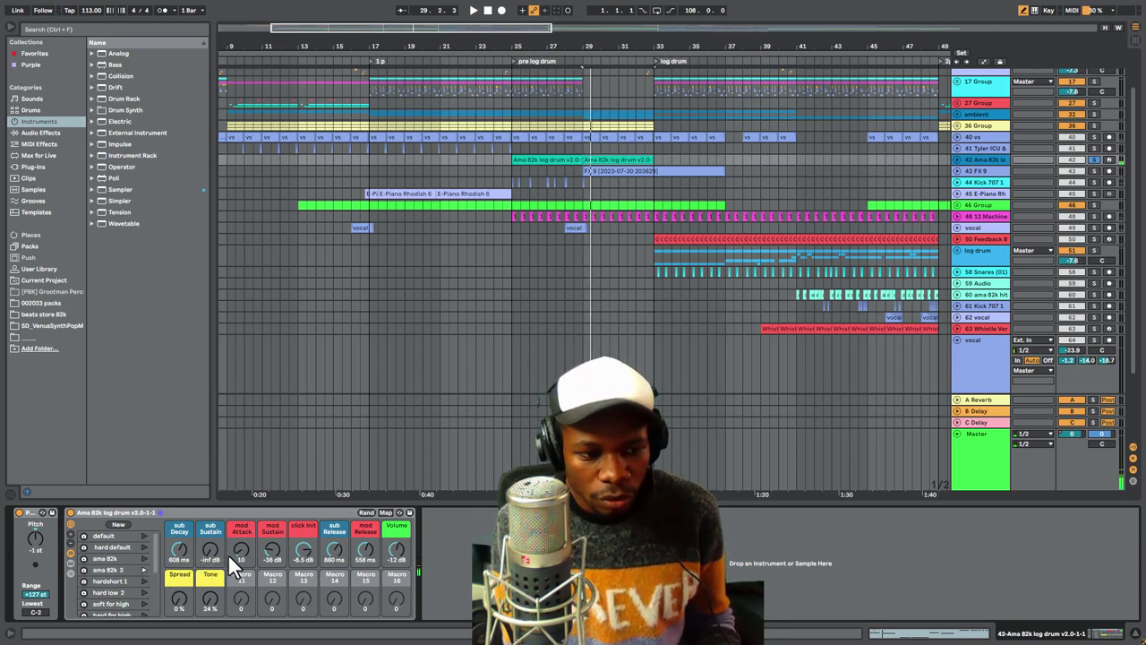
Try long and short sub Decay values on the log drum rack, settling on 2.23 s with sub Sustain at -15 dB
drag(179, 552, 180, 502)
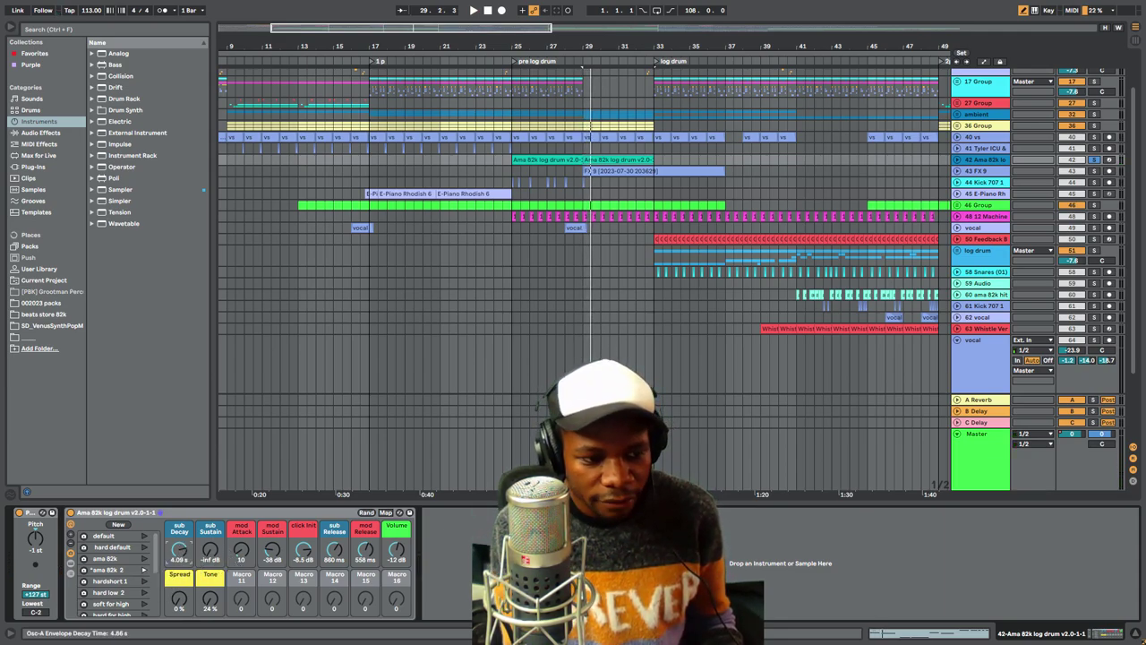
drag(182, 546, 182, 582)
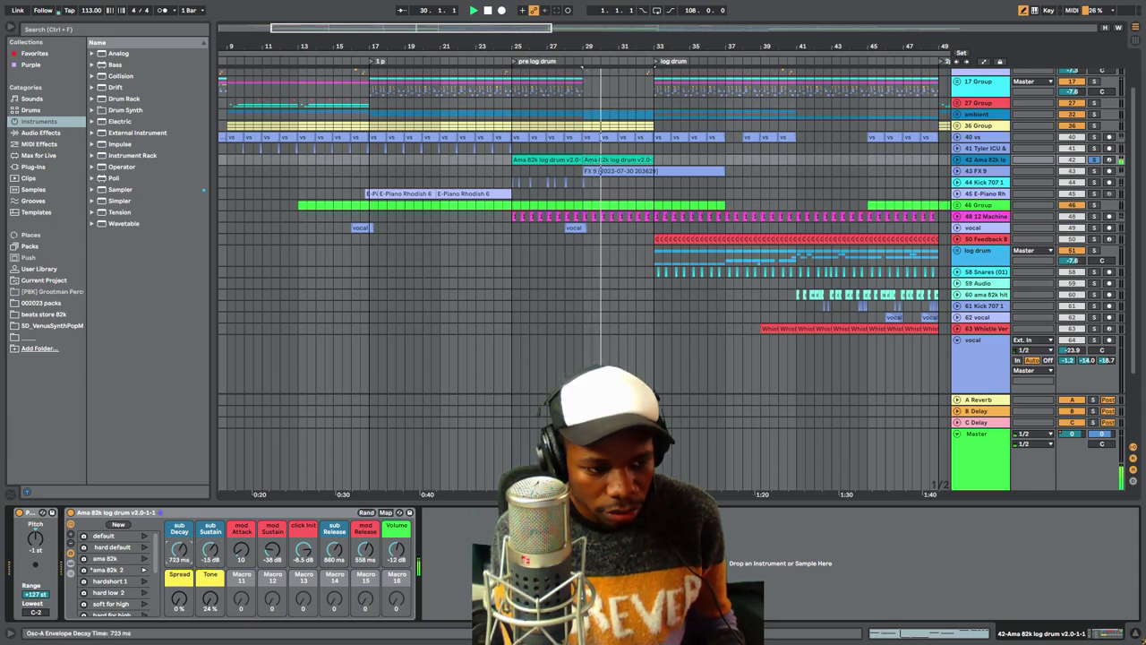
drag(178, 547, 178, 540)
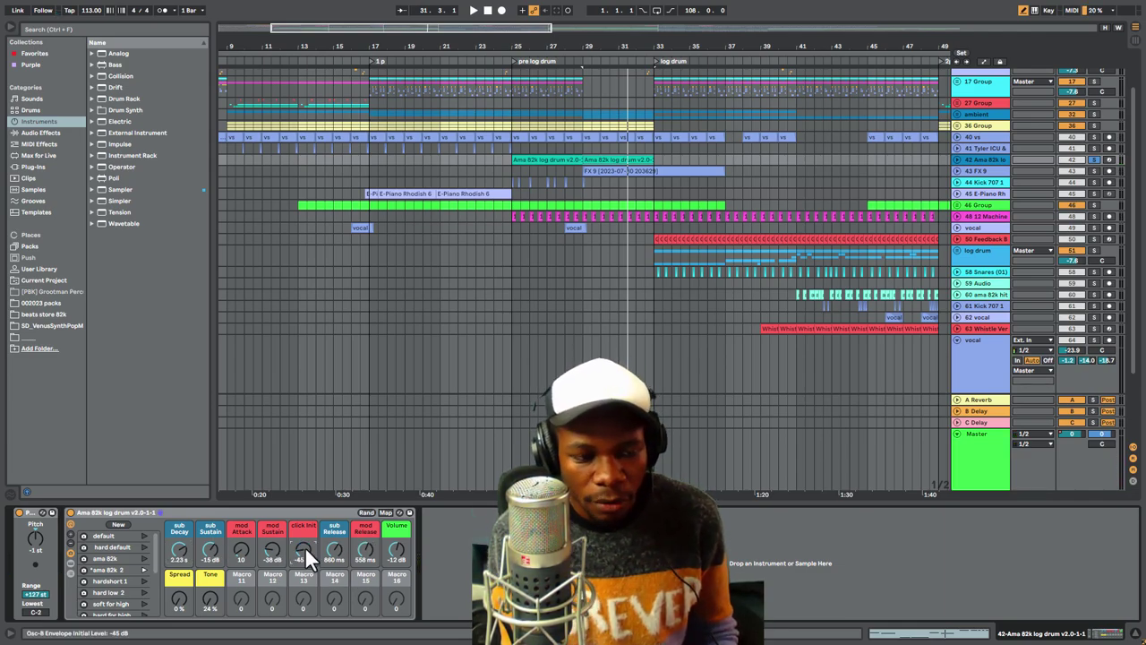
Set the log drum rack's click Init to -55 dB and its mod Sustain to -48 dB
drag(302, 548, 302, 553)
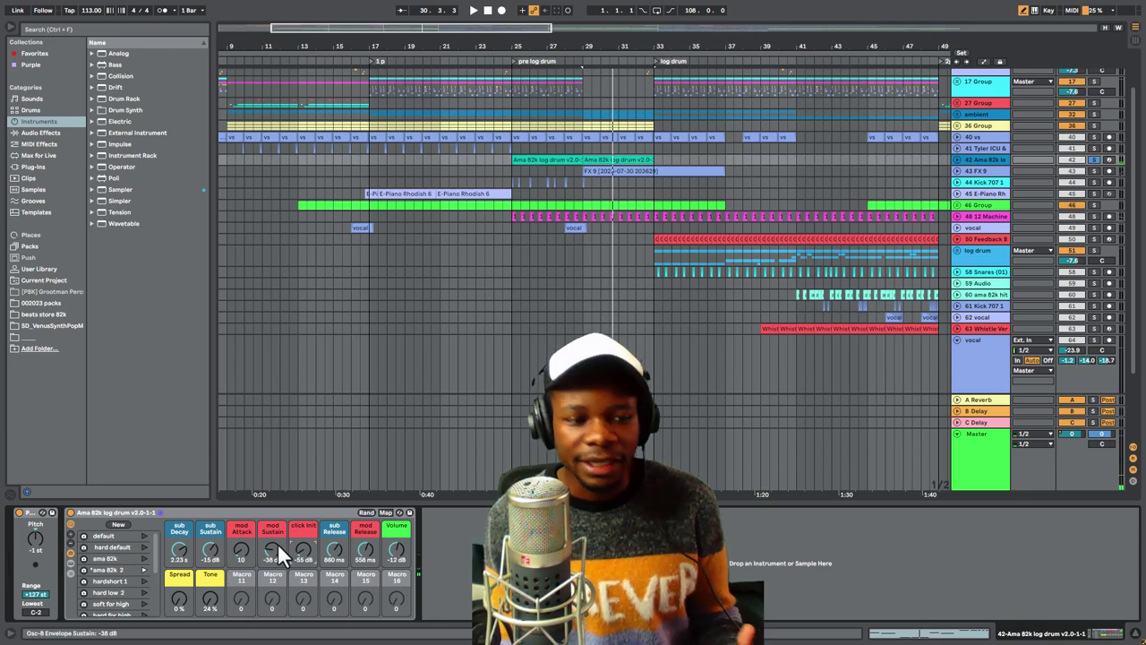
drag(274, 541, 274, 530)
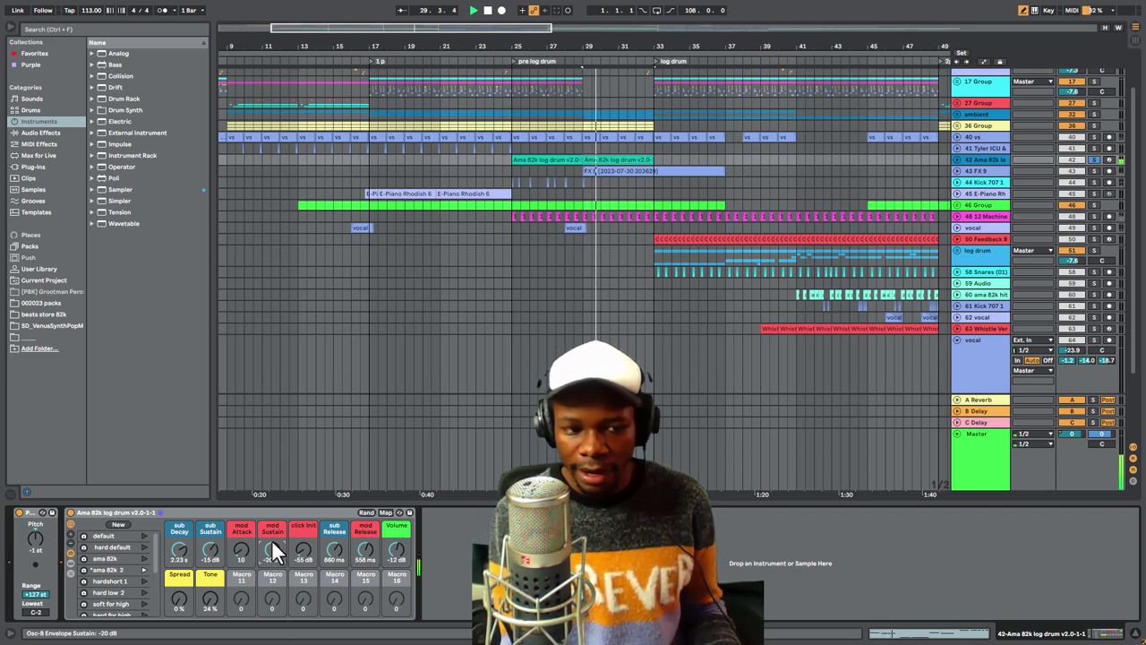
drag(272, 542, 271, 587)
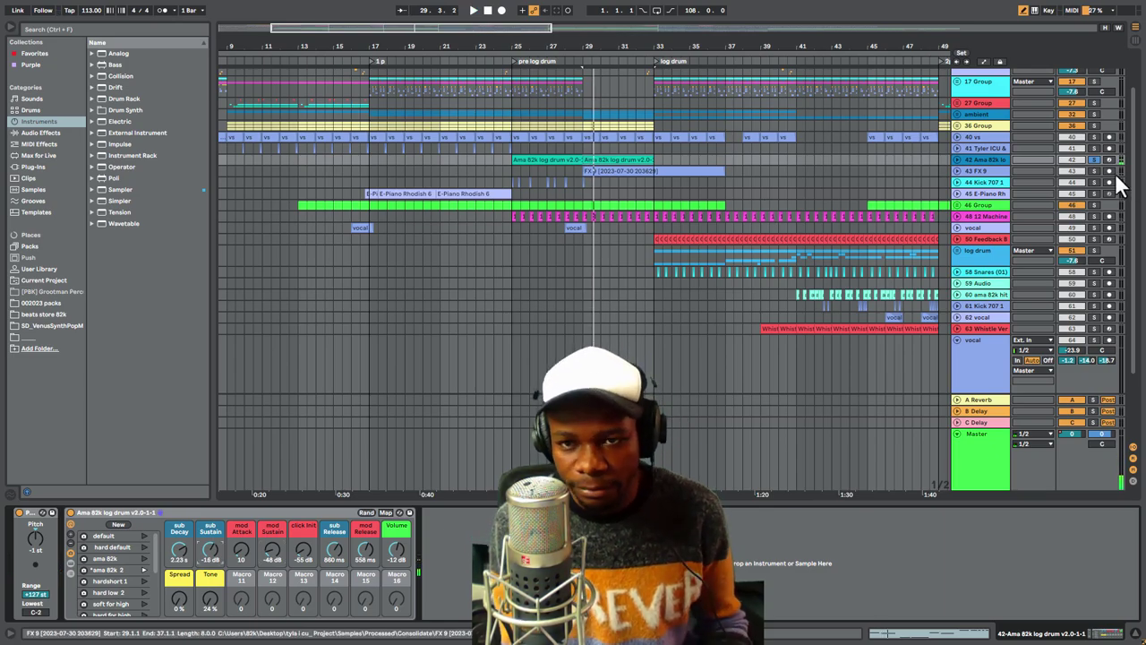
Unfold FX 9 track 43 and start playback partway through its clip, in bar 31
click(958, 170)
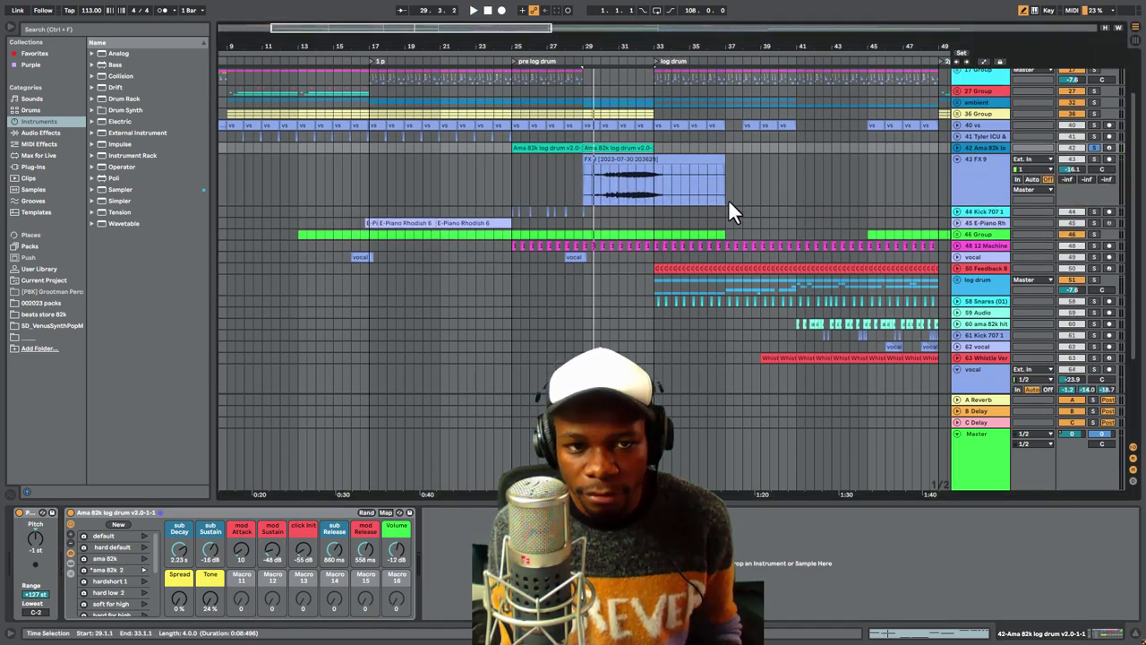
scroll(717, 206, down, 2)
click(629, 144)
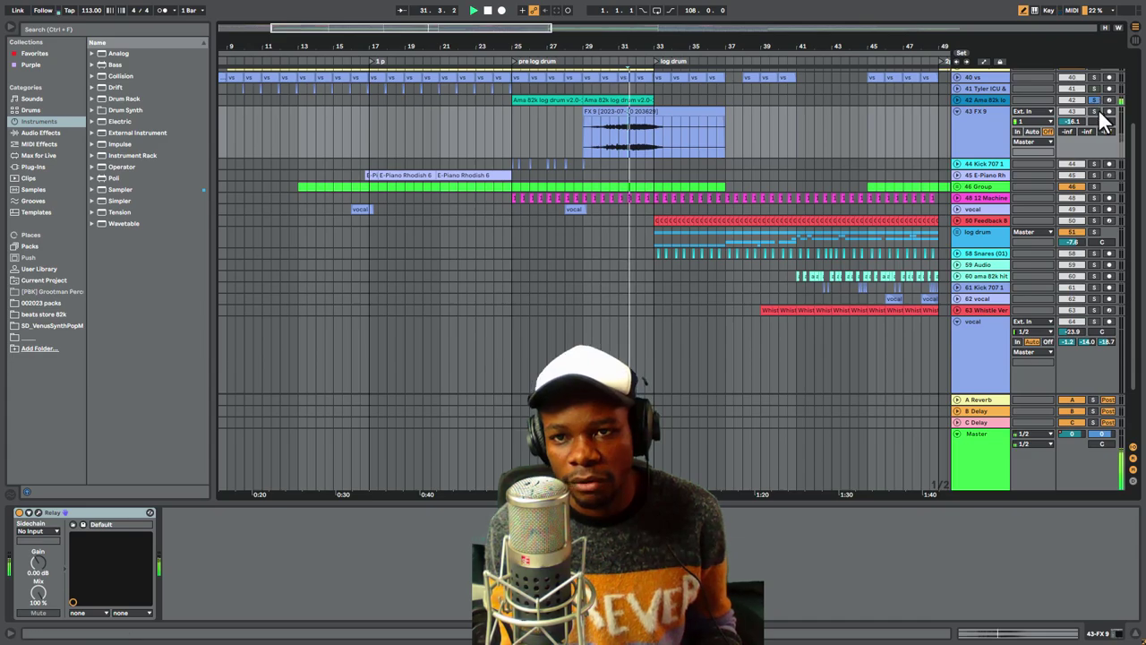
Fold FX 9 track 43, unfold 12 Machine Melody track 48 and play it soloed from bar 25
click(955, 108)
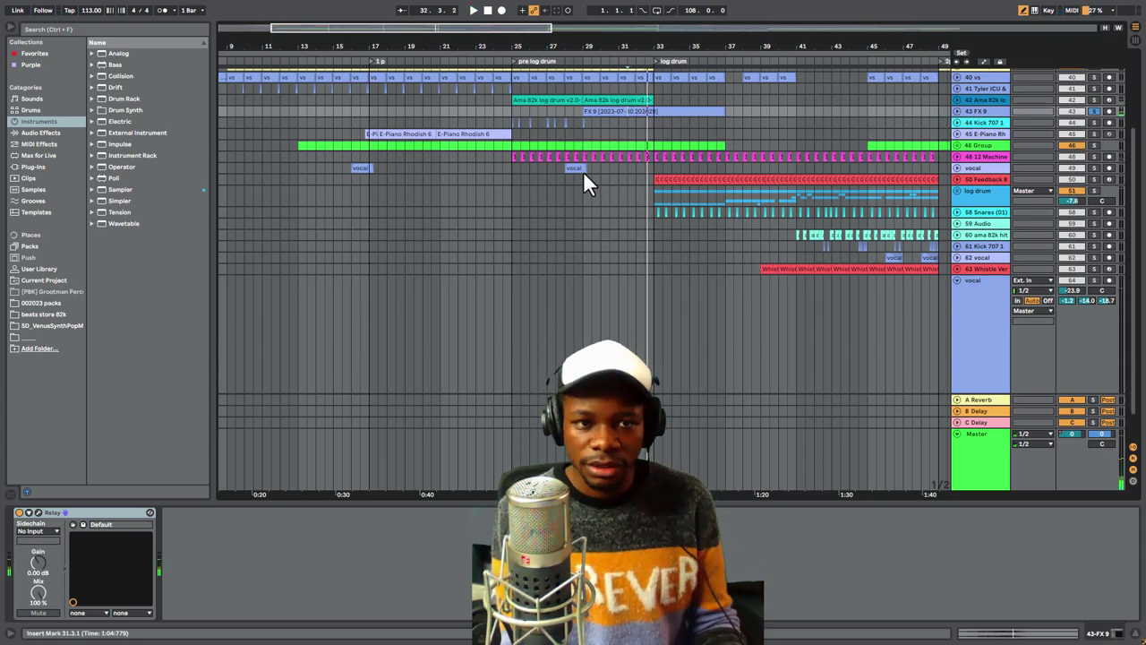
click(960, 154)
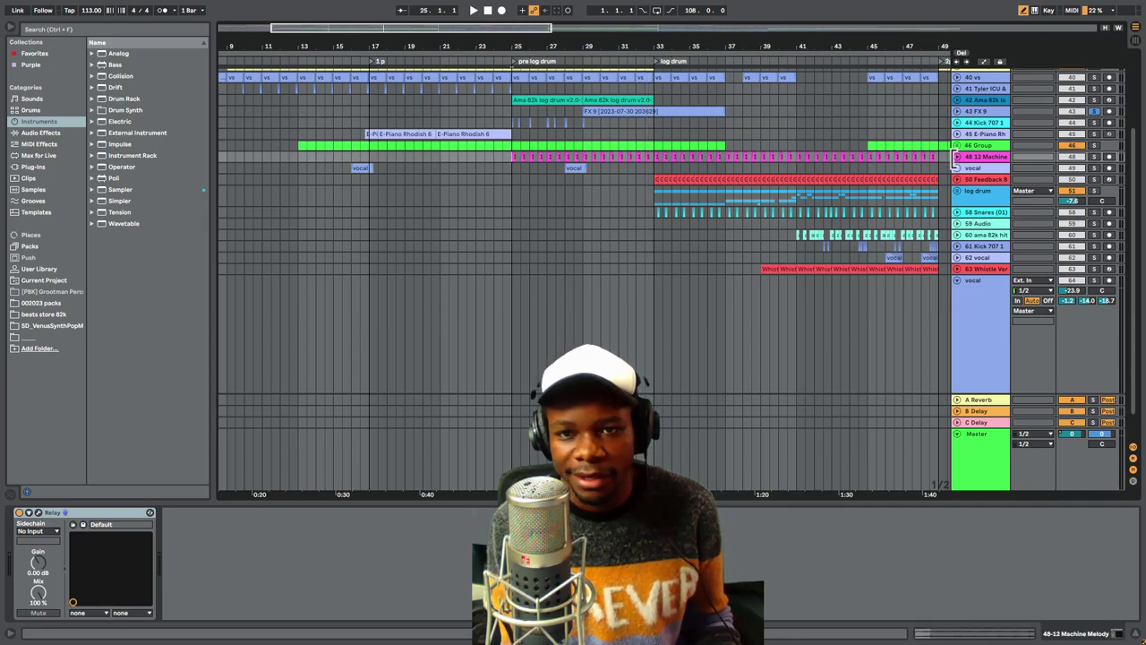
key(Right)
click(1095, 155)
key(space)
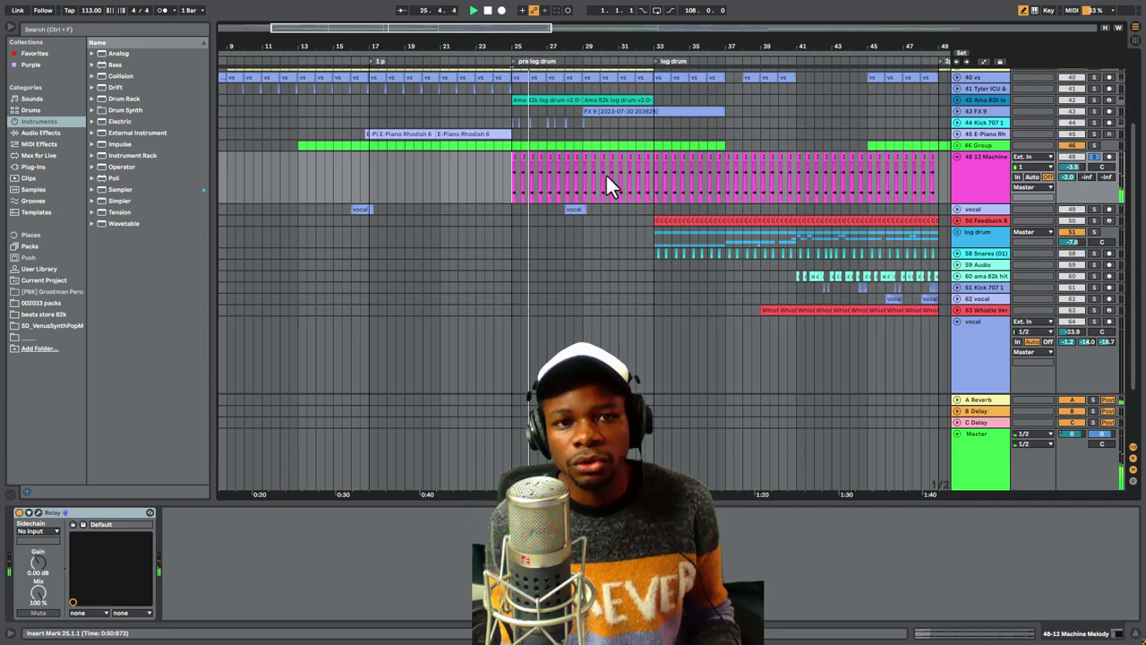
Mark the 12 Machine Melody clips over the pre log drum part, bars 25 to 33, and the log drum part, bars 33 to 49
drag(534, 27, 534, 36)
drag(450, 187, 570, 188)
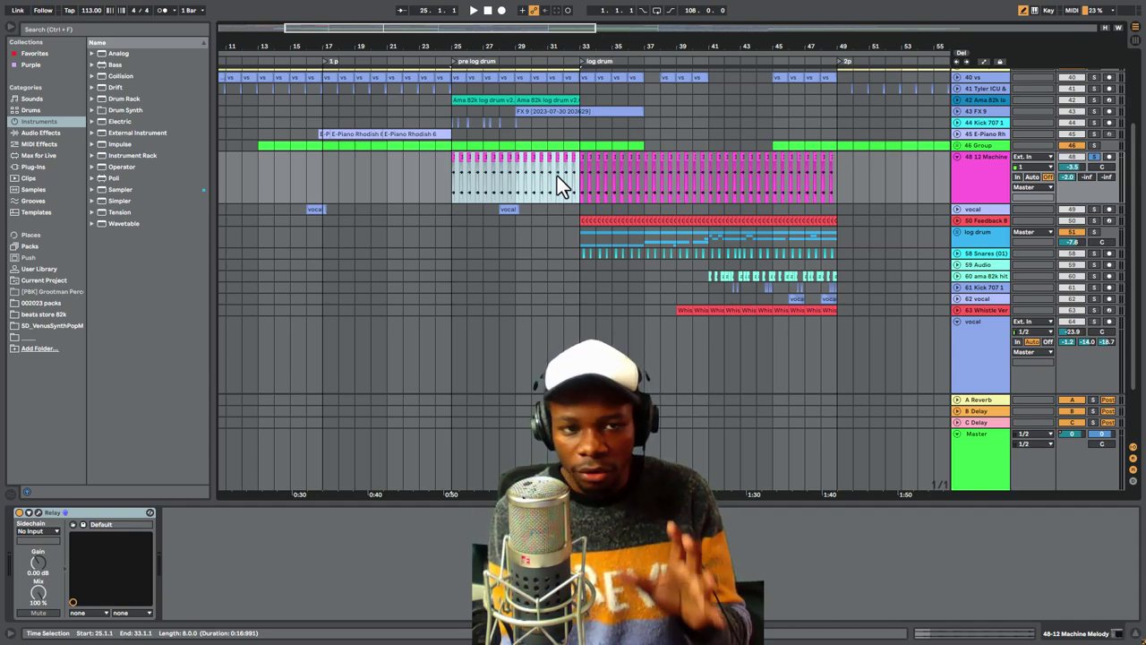
click(445, 177)
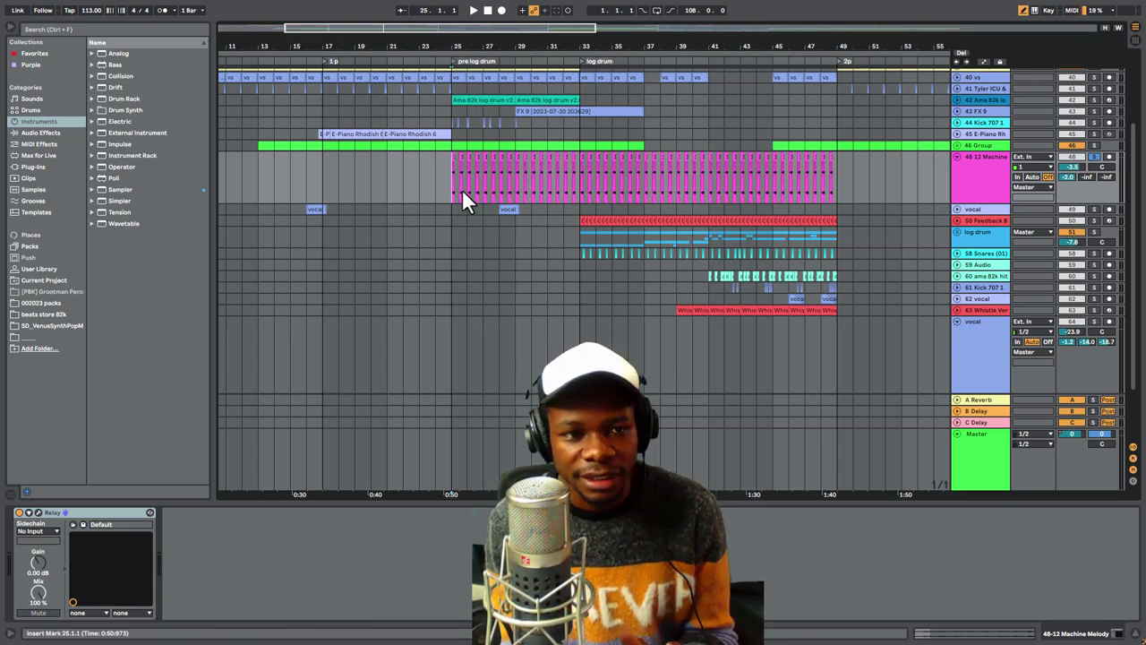
drag(452, 189, 580, 171)
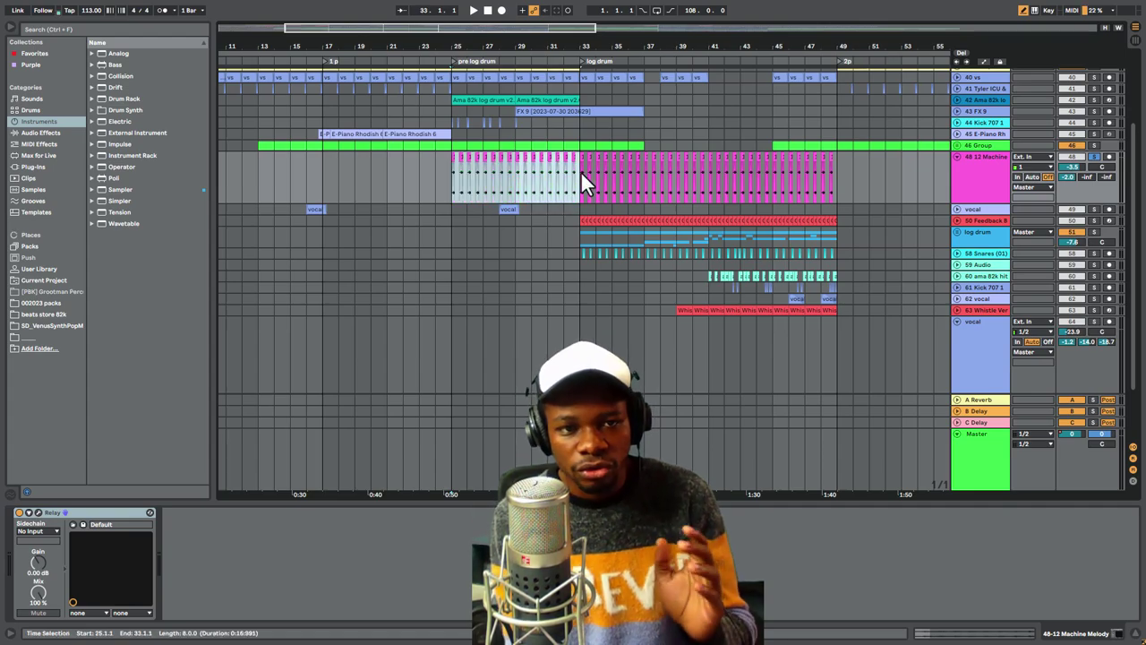
click(566, 186)
drag(443, 184, 836, 182)
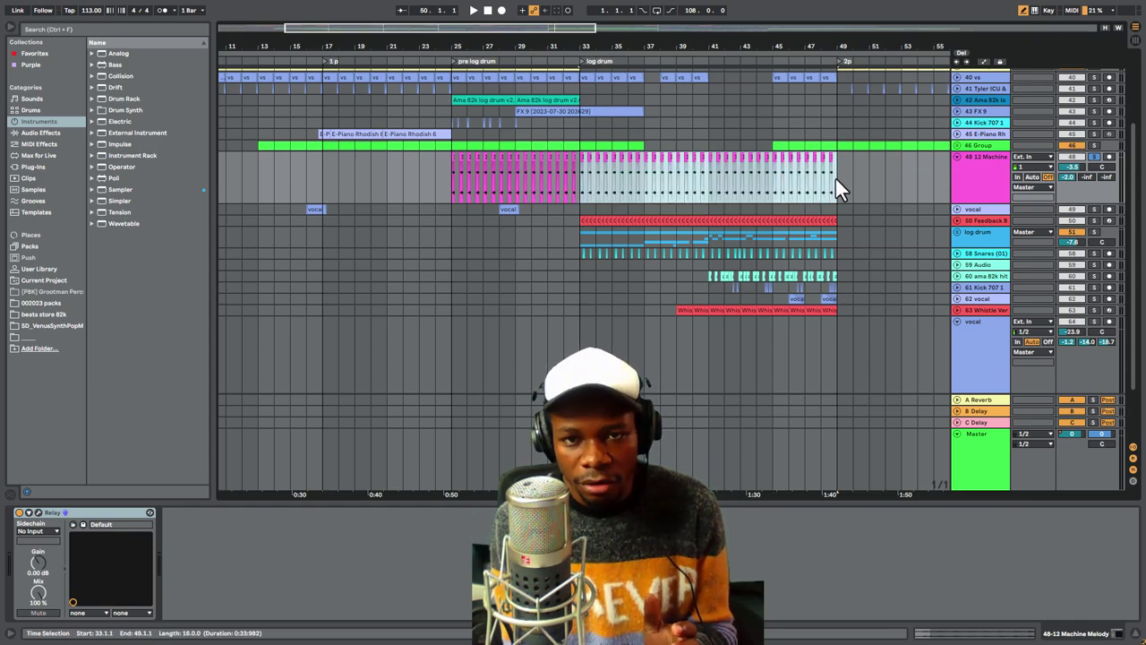
drag(447, 182, 831, 178)
click(578, 182)
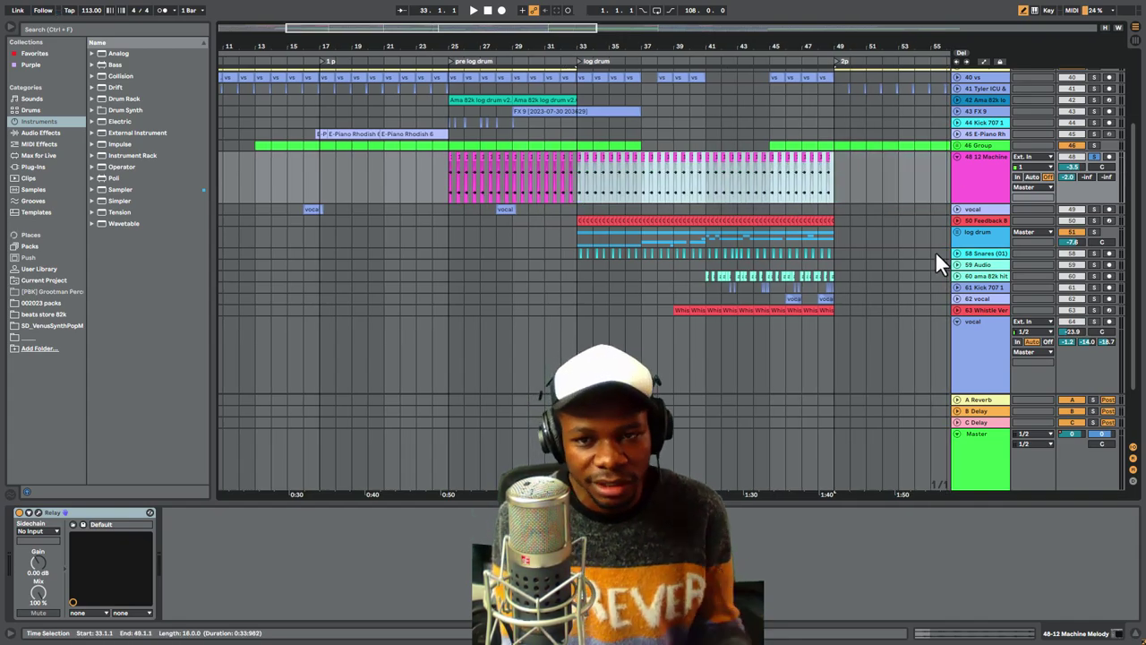
Unfold Feedback Bow track 50, play it soloed from bar 33, and fold the 12 Machine Melody track
click(957, 219)
click(578, 244)
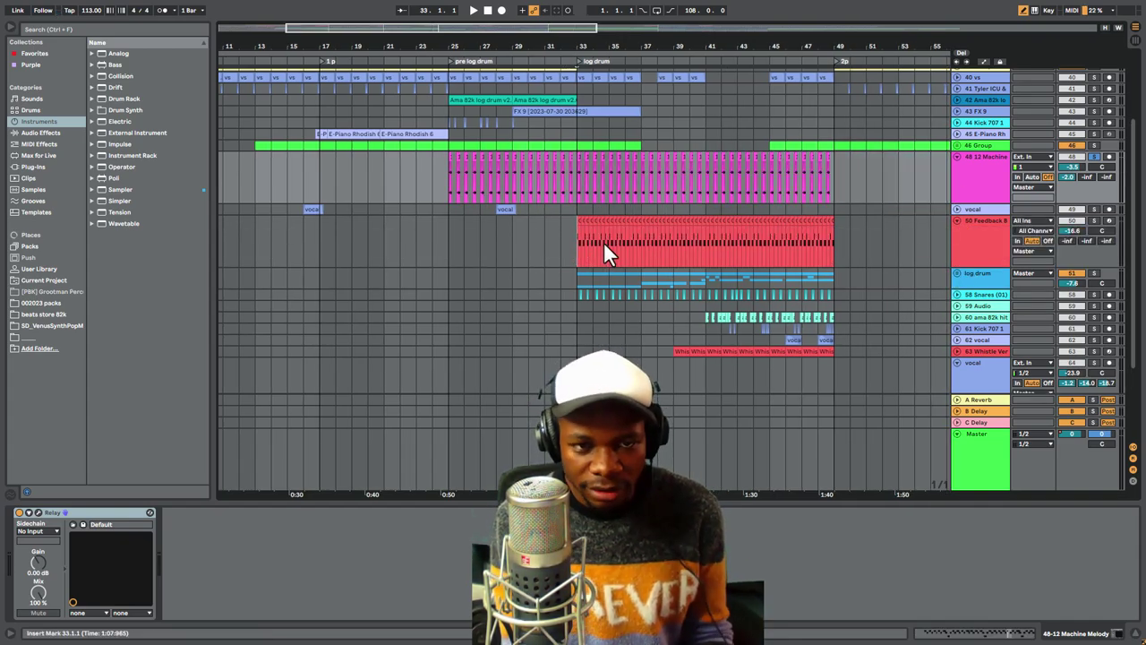
click(577, 241)
click(1091, 220)
key(space)
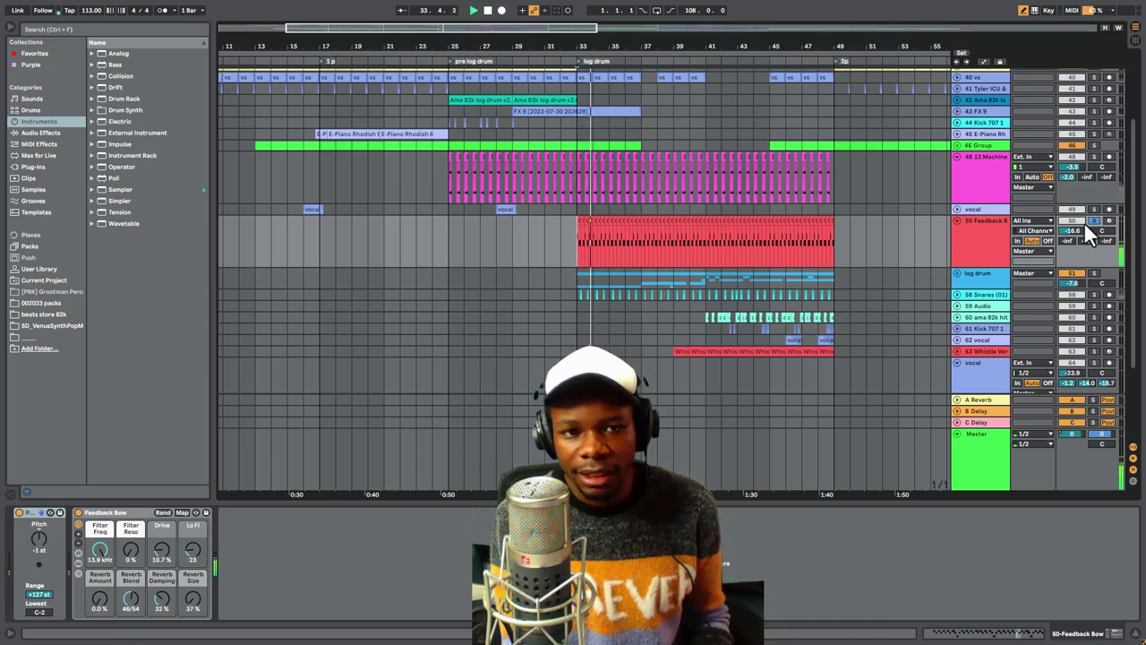
click(958, 156)
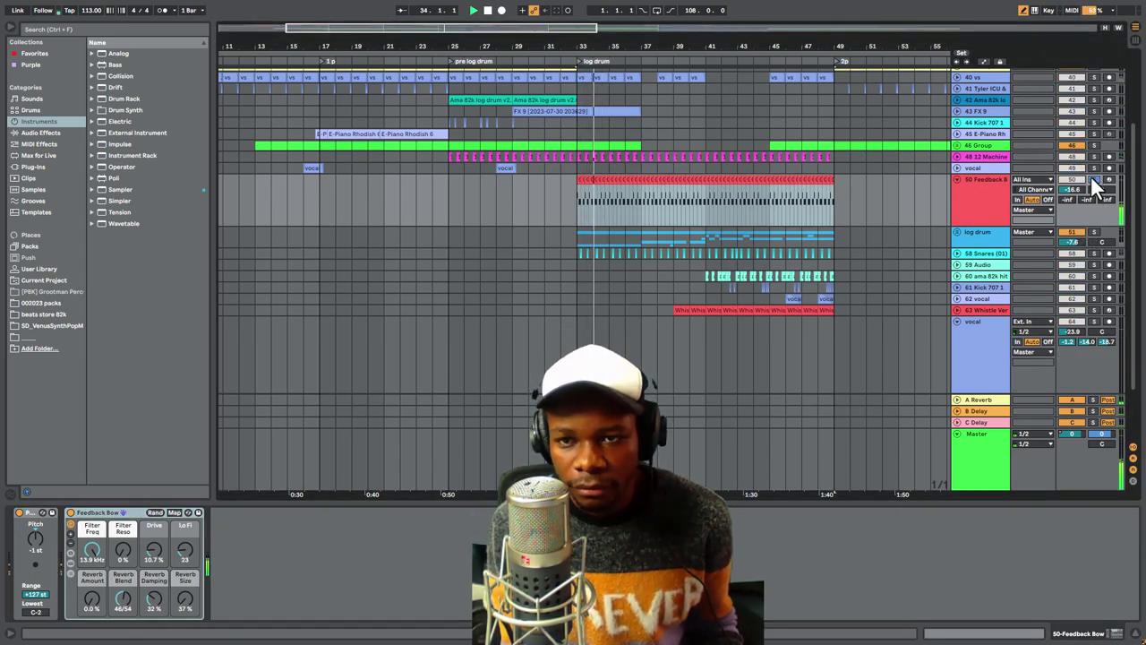
Point out the log drum section's content on the 17 Group, ambient and Tyler ICU tracks, and select the its dunny 82k clip at bar 33
scroll(663, 187, up, 4)
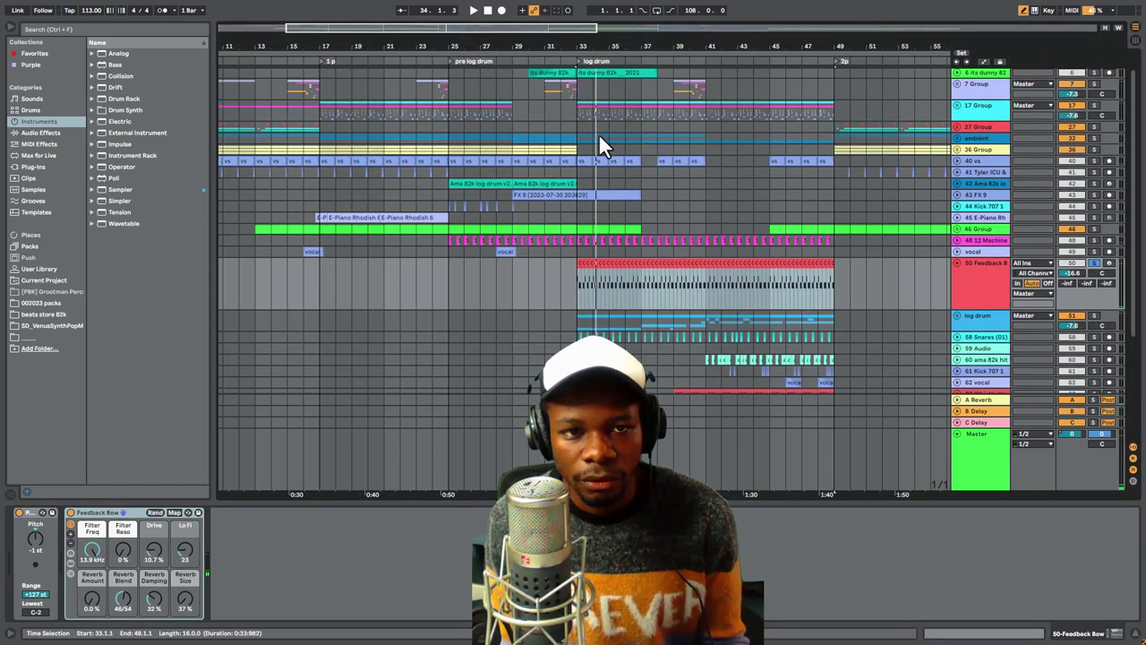
click(575, 122)
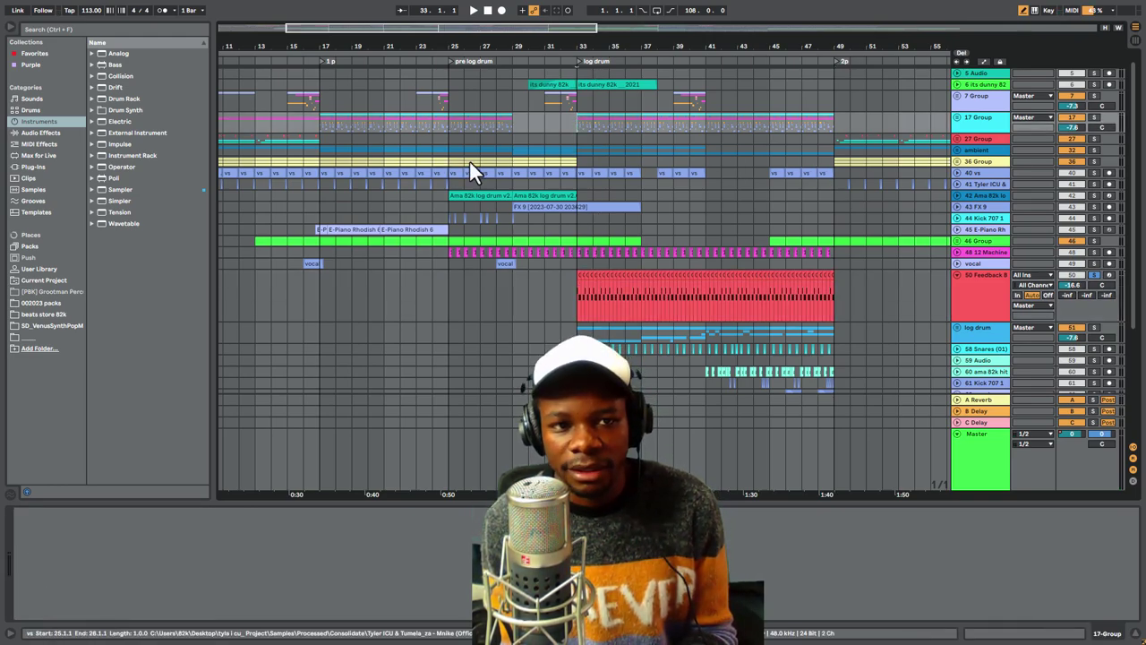
click(519, 150)
drag(583, 151, 826, 151)
click(739, 152)
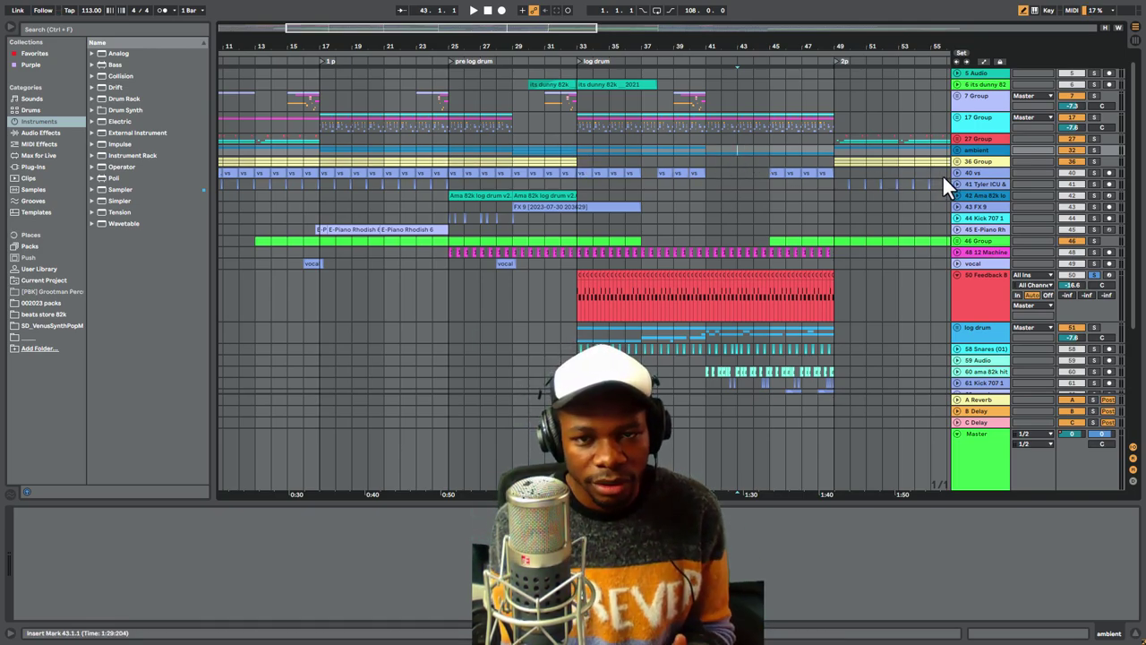
click(581, 184)
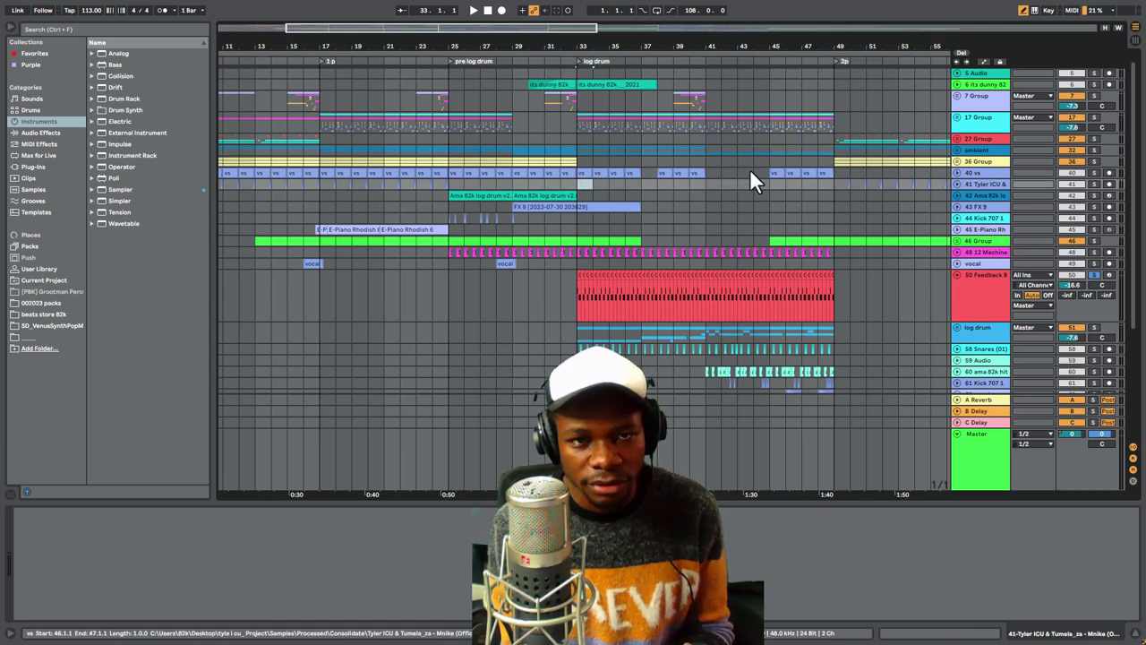
click(603, 82)
Unfold Snares (01) track 58, mute the log drum group and play the snares soloed from bar 41
scroll(806, 259, down, 2)
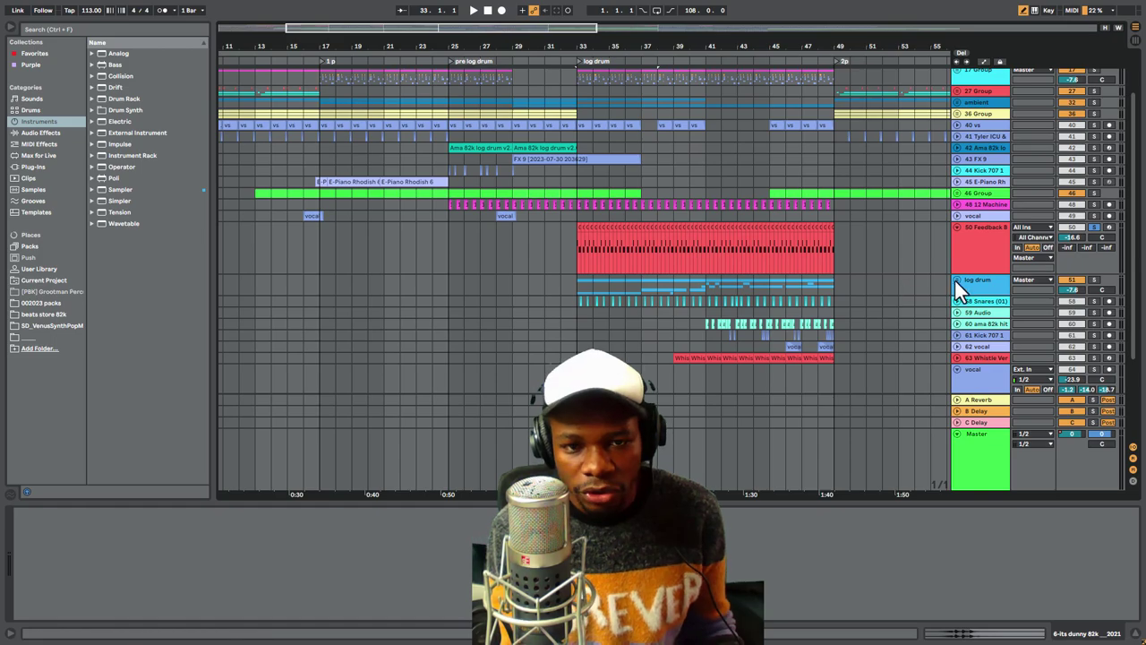
scroll(713, 295, down, 3)
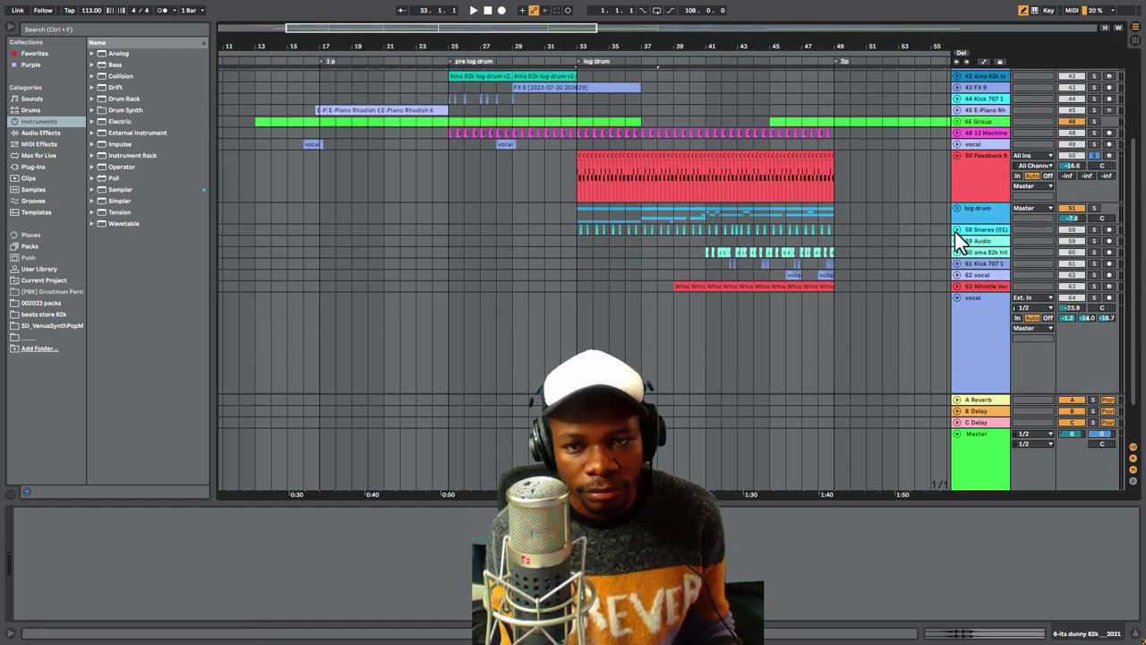
click(957, 230)
scroll(632, 241, down, 1)
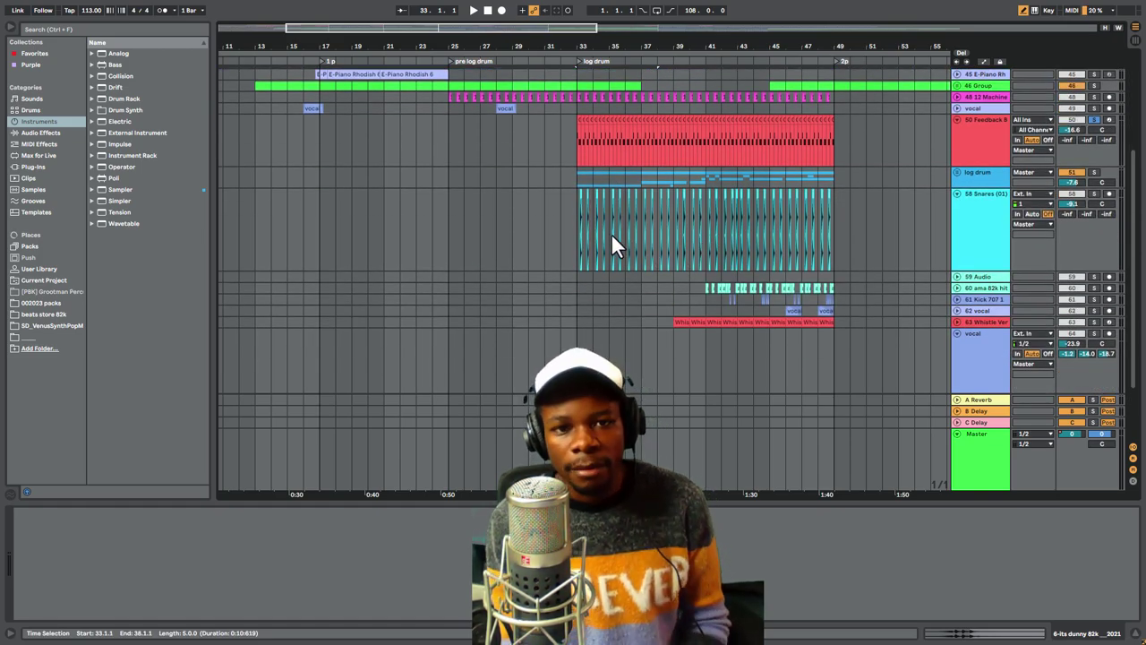
click(585, 179)
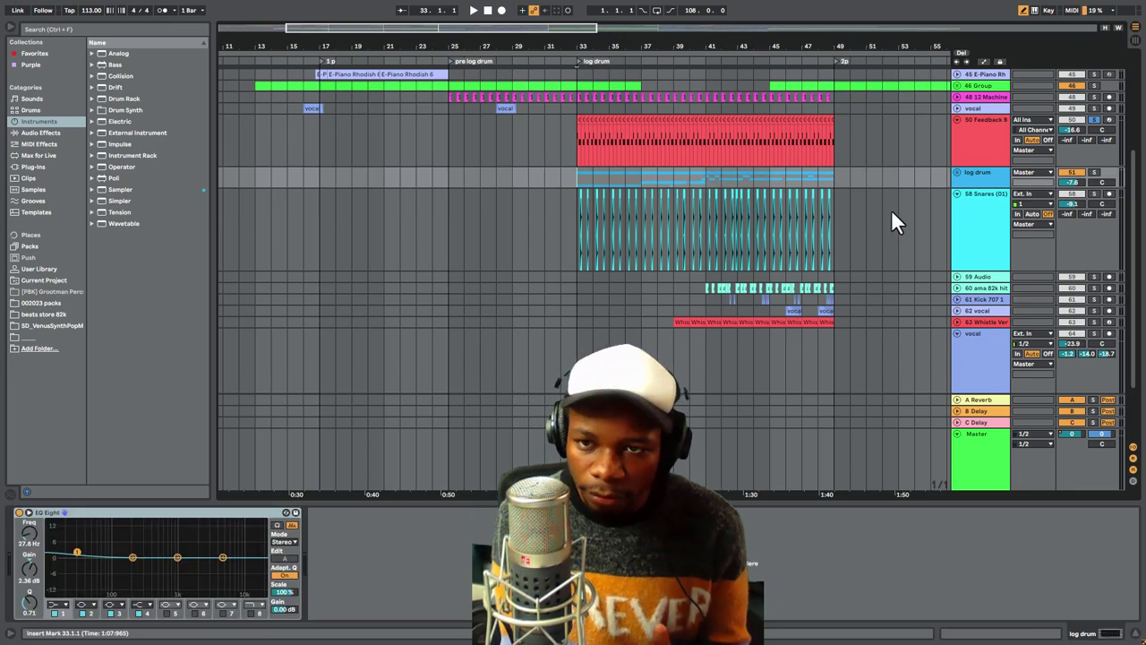
click(1094, 192)
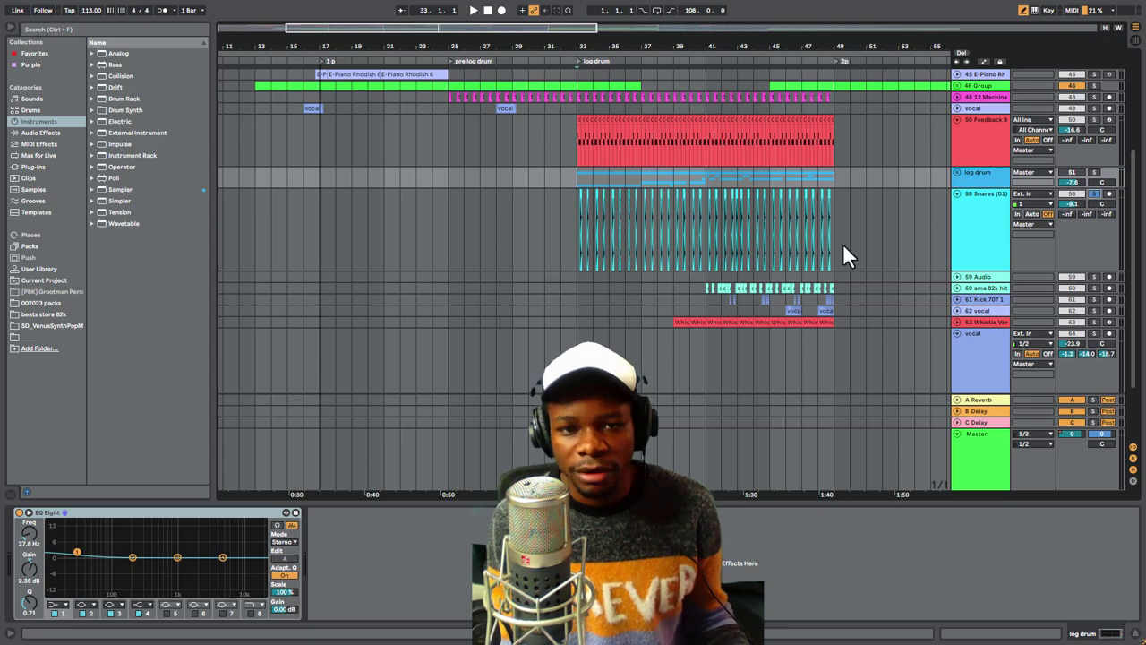
click(706, 233)
key(space)
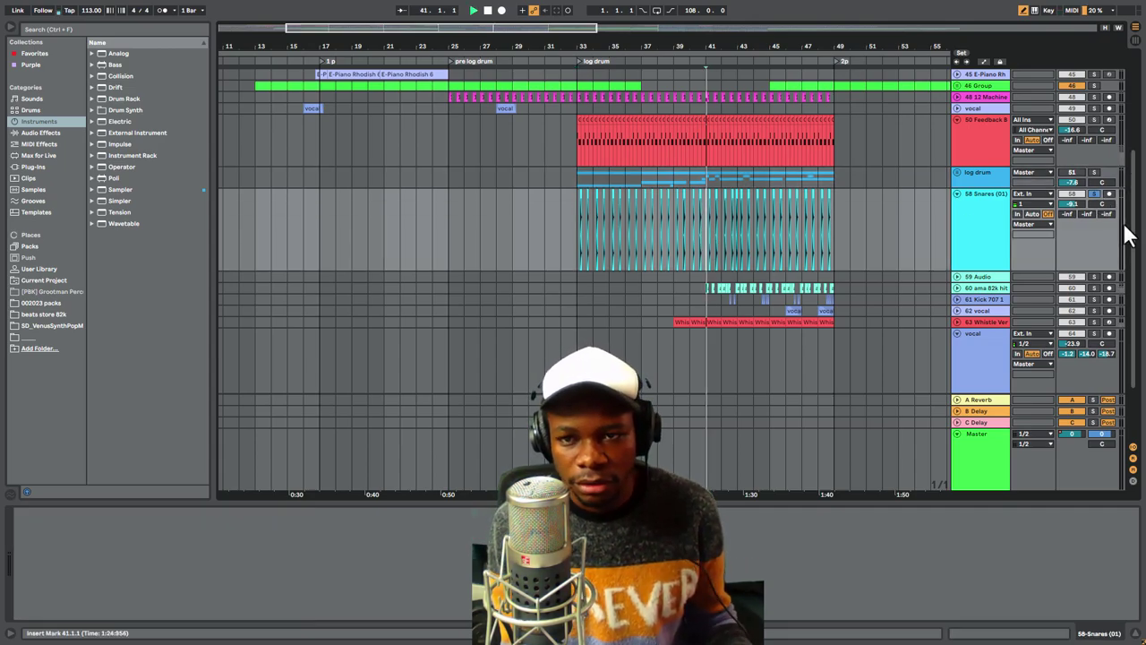
Solo ama 82k hit track 60 and Kick 707 track 61 along with the snares and audition them together
click(1092, 286)
key(space)
key(space)
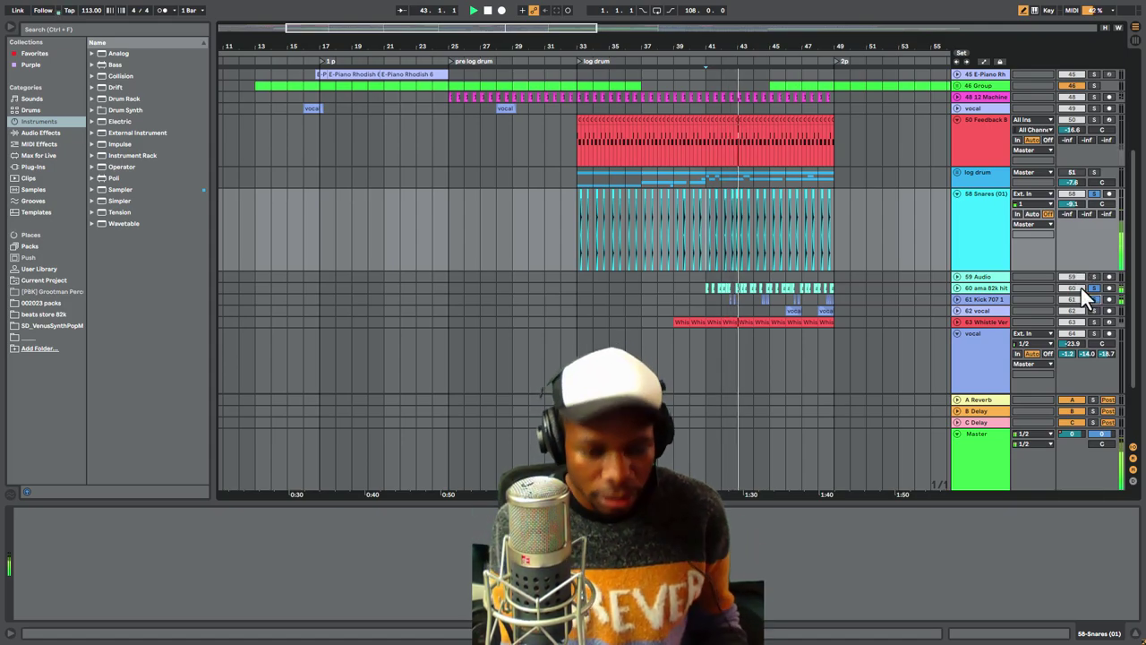
key(space)
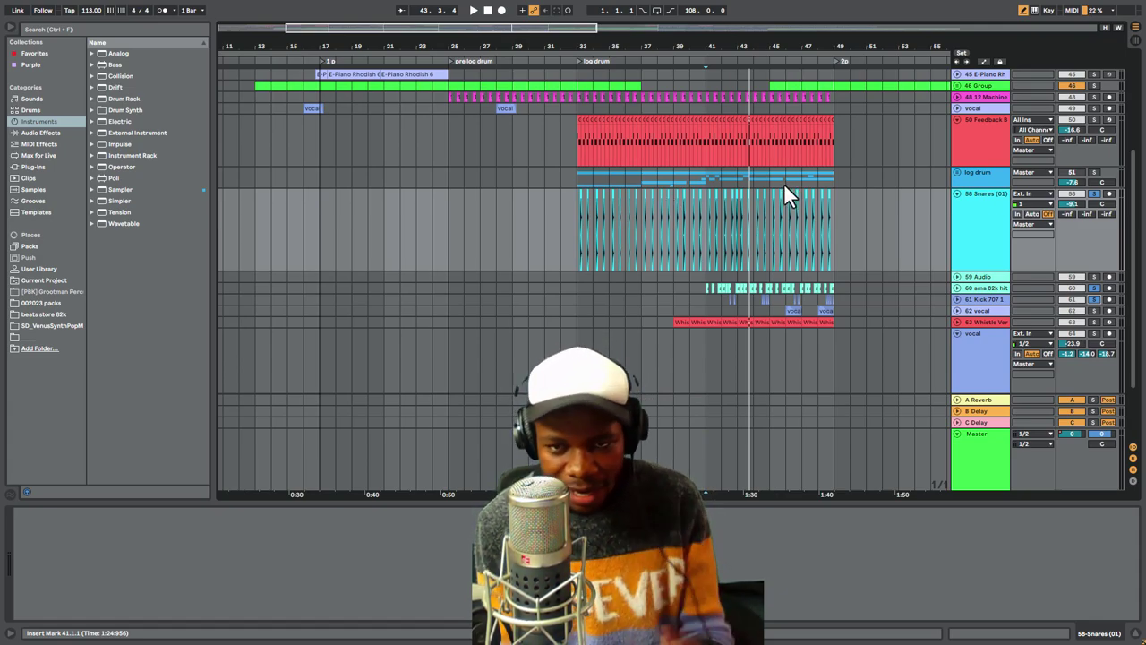
Clear the track solos, mute Whistle track 63, and play the section from bar 33 without and with the log drum group
click(1093, 194)
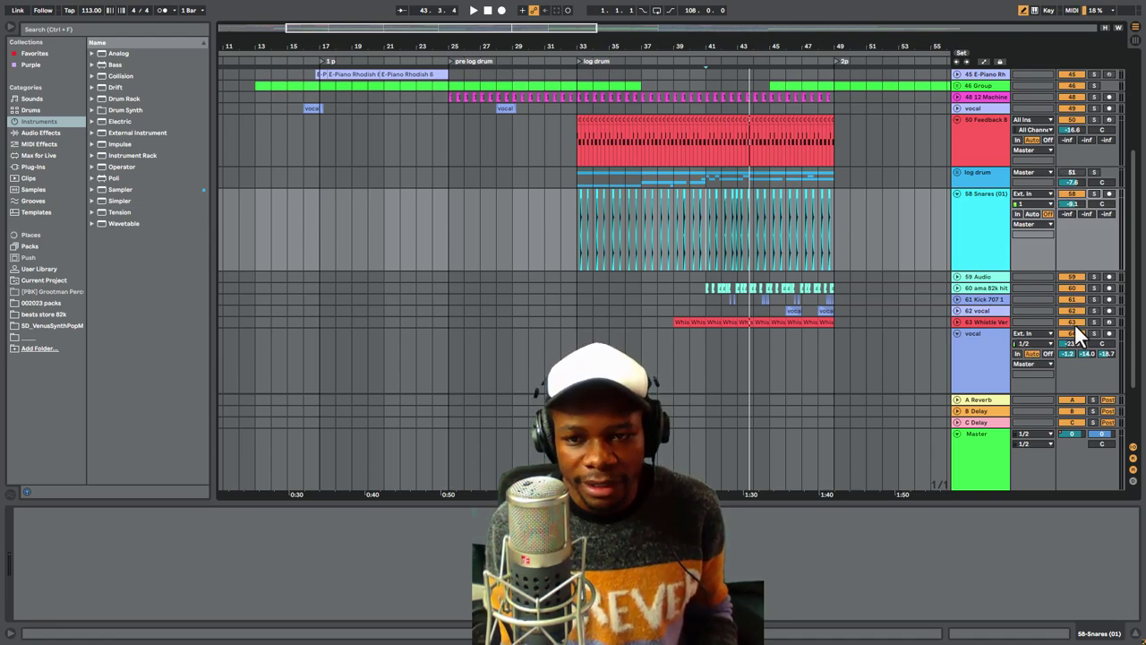
key(space)
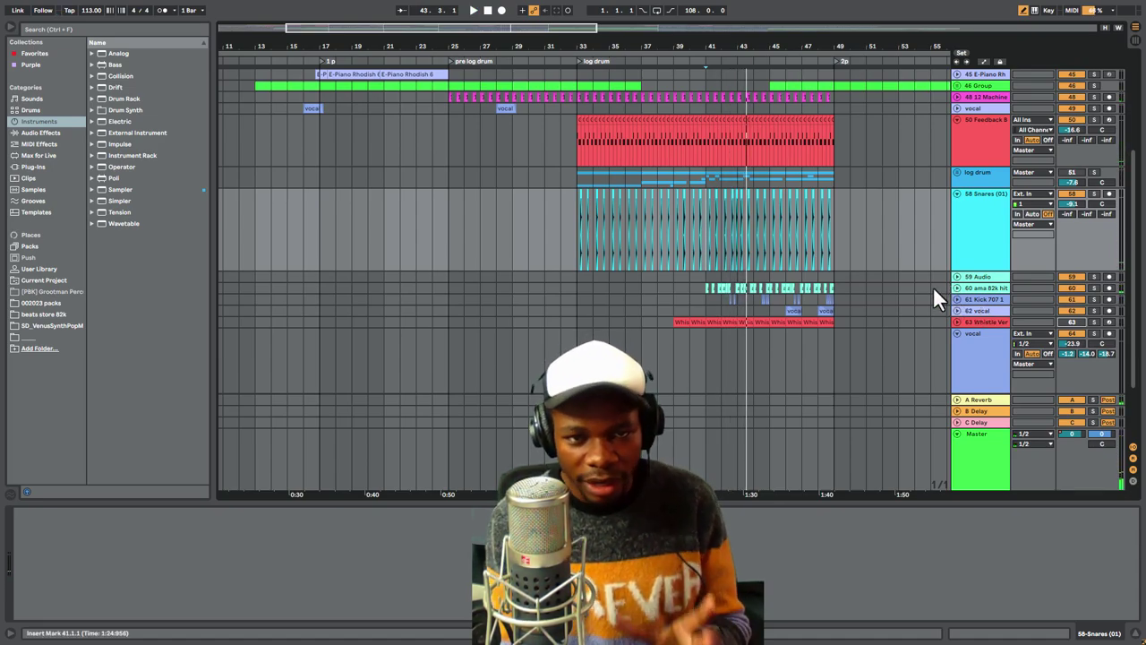
click(571, 177)
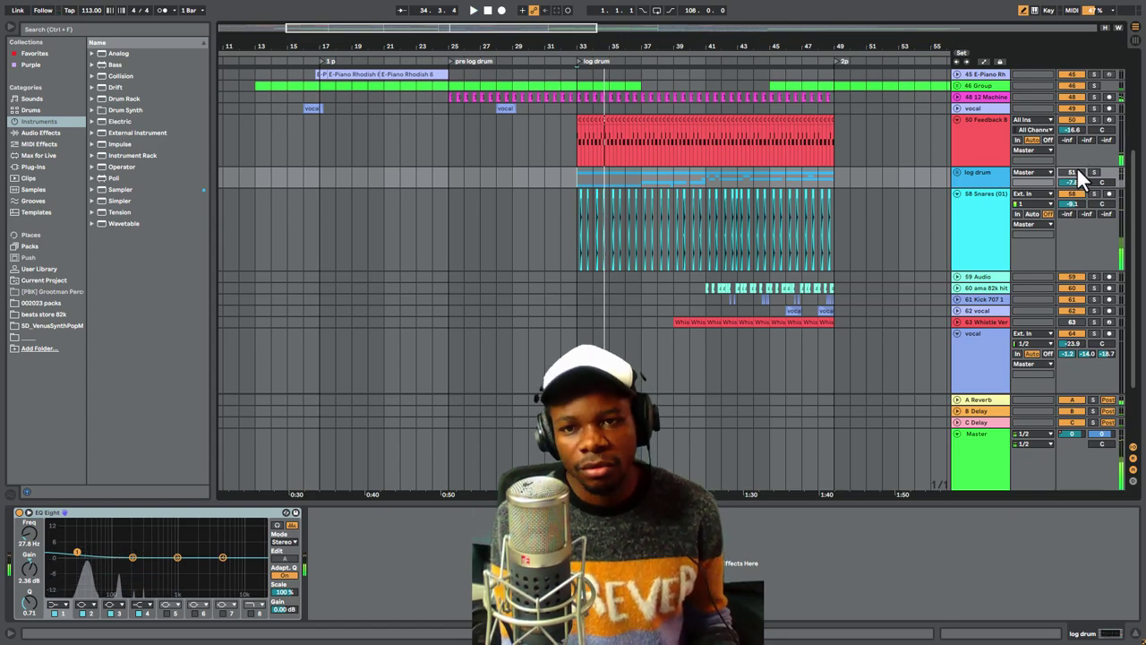
key(space)
key(space)
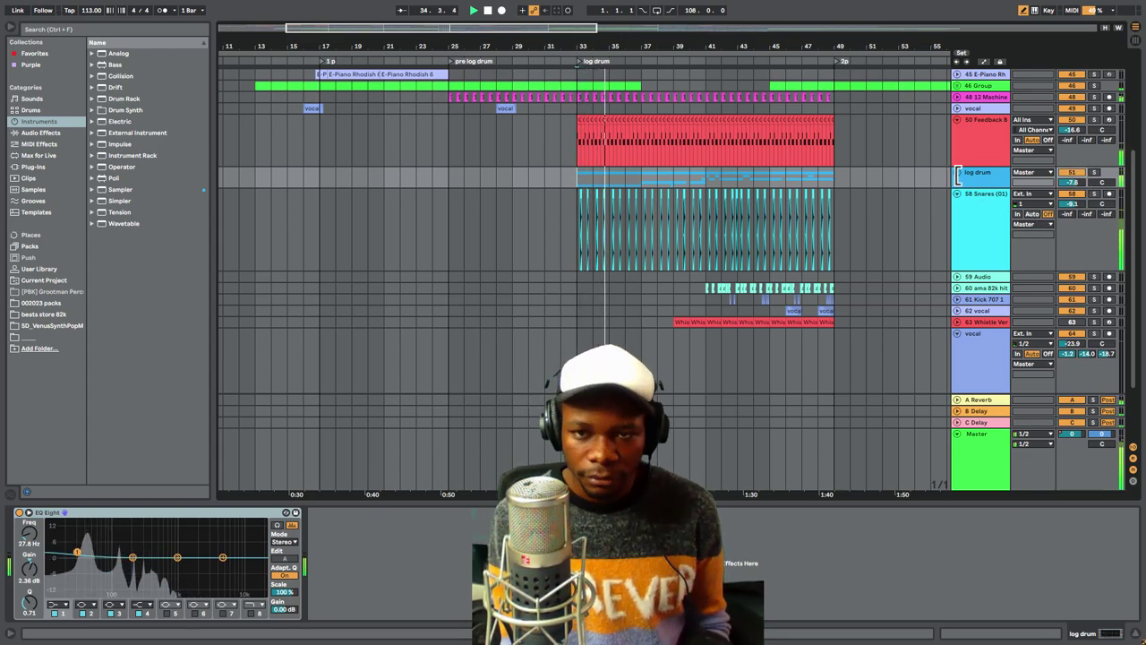
Unfold the log drum group along with its tracks 55 and 53 Bass to show their MIDI clips
click(958, 172)
scroll(833, 212, down, 5)
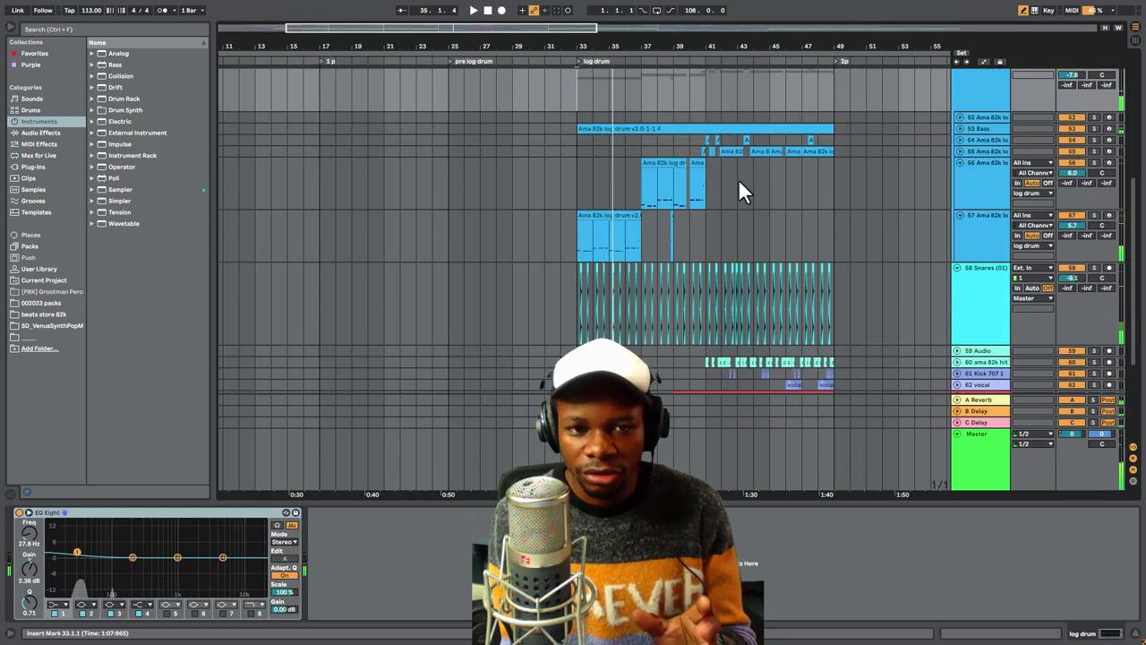
drag(712, 45, 727, 111)
scroll(908, 199, up, 2)
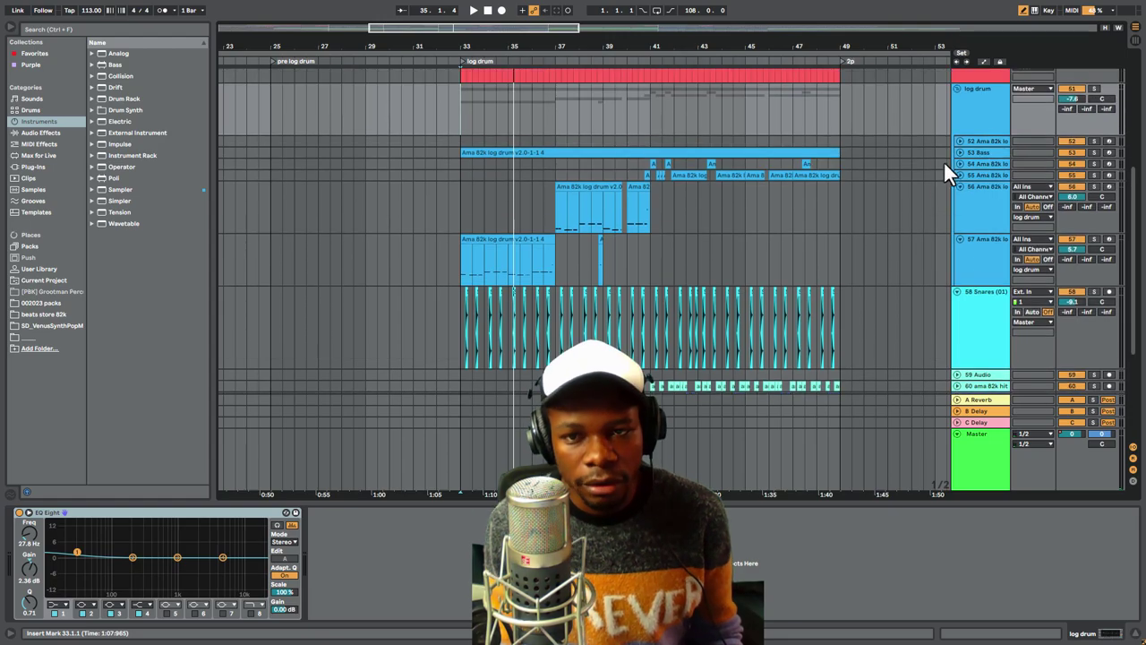
click(959, 175)
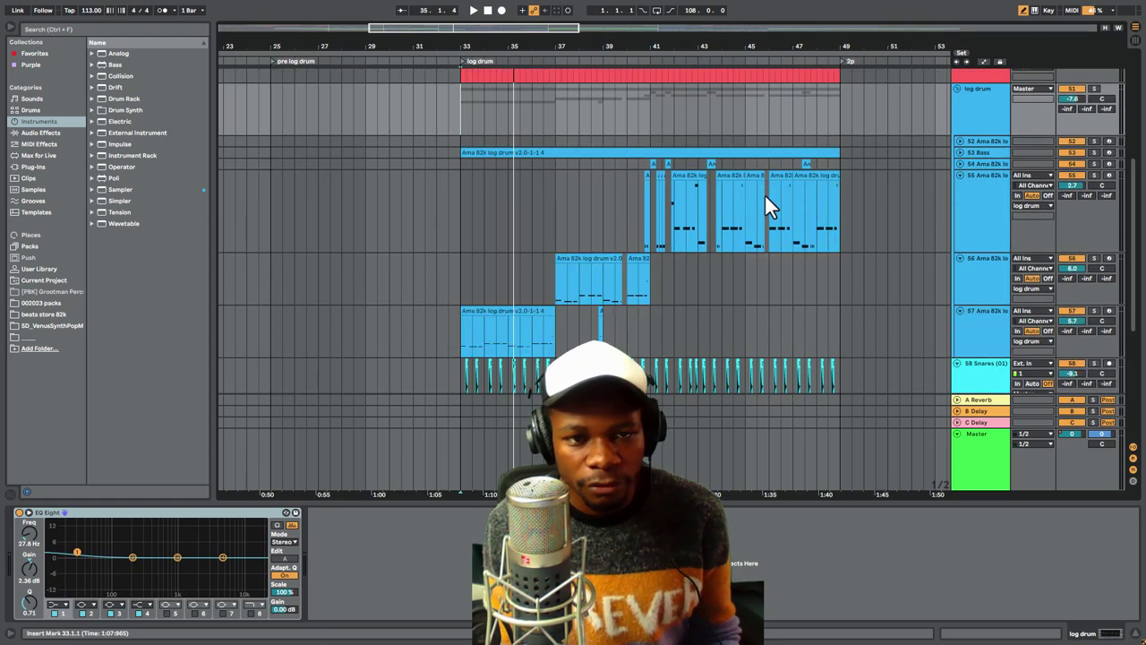
click(960, 151)
scroll(538, 224, down, 2)
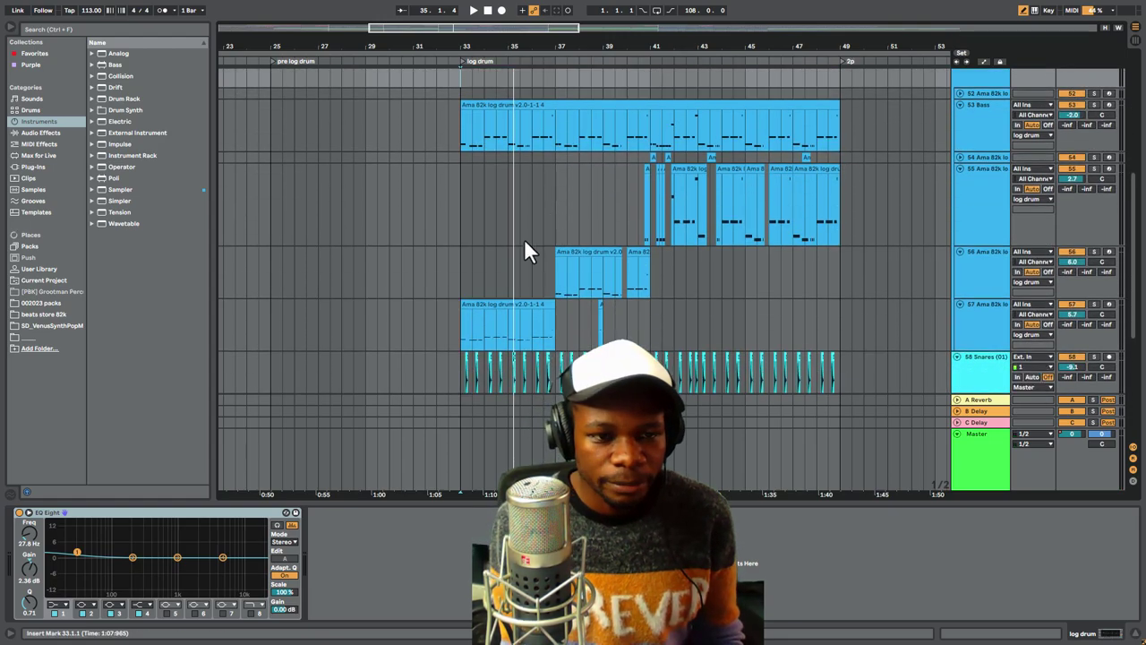
Play log drum track 57 soloed from bar 33 and select its clip spanning bars 33 to 37
click(465, 324)
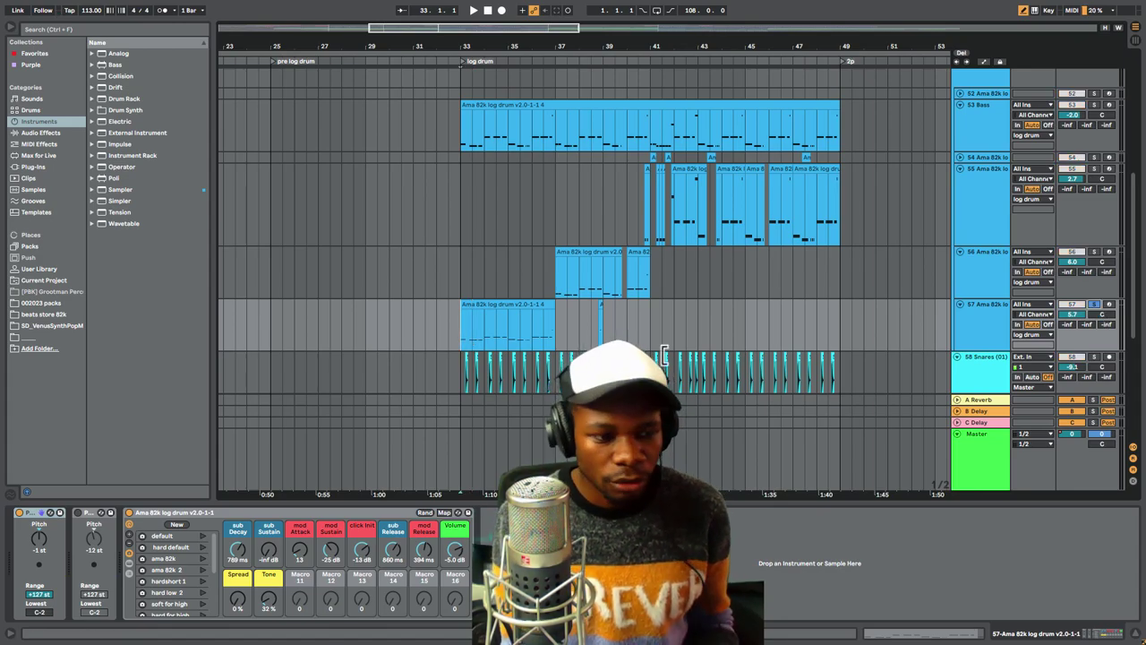
key(space)
click(235, 511)
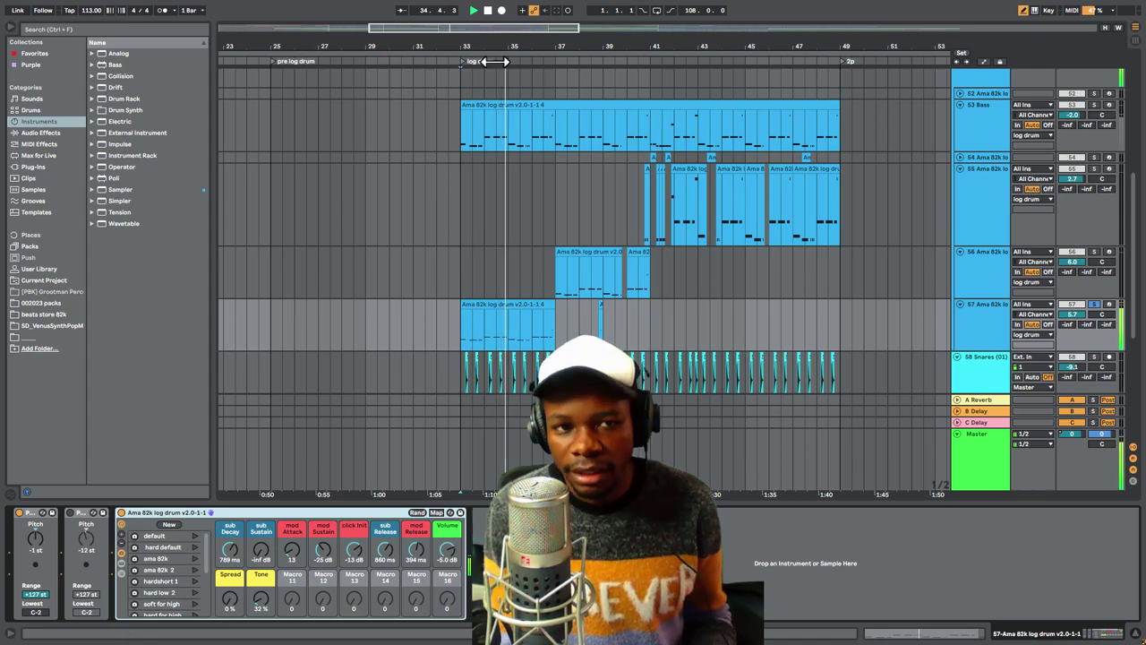
click(460, 146)
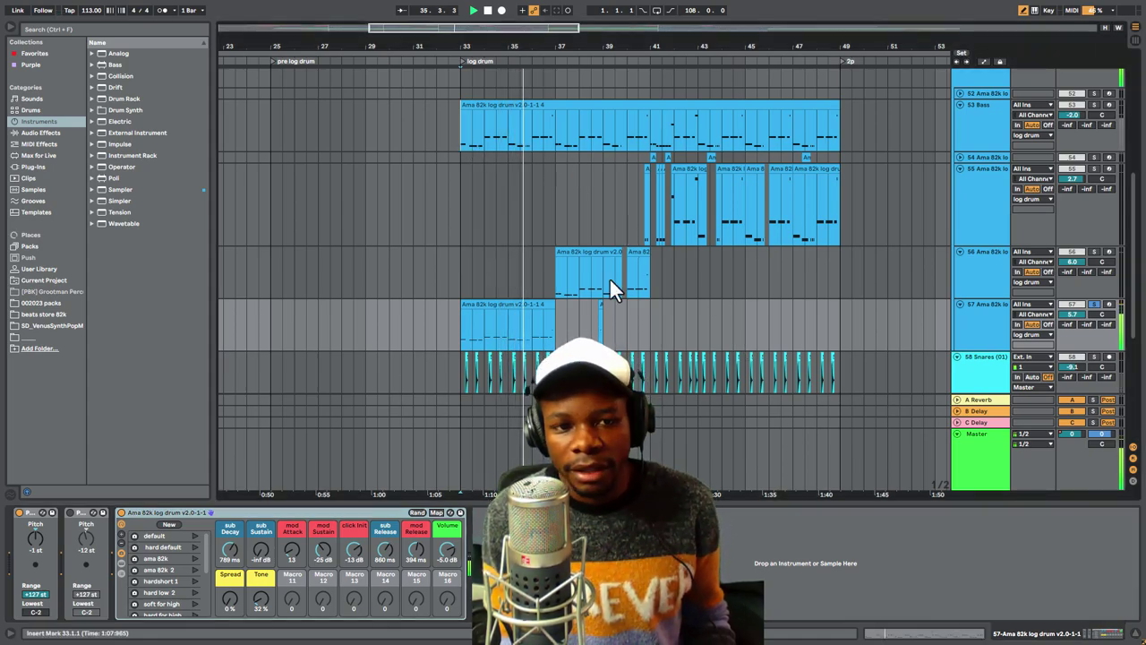
click(528, 304)
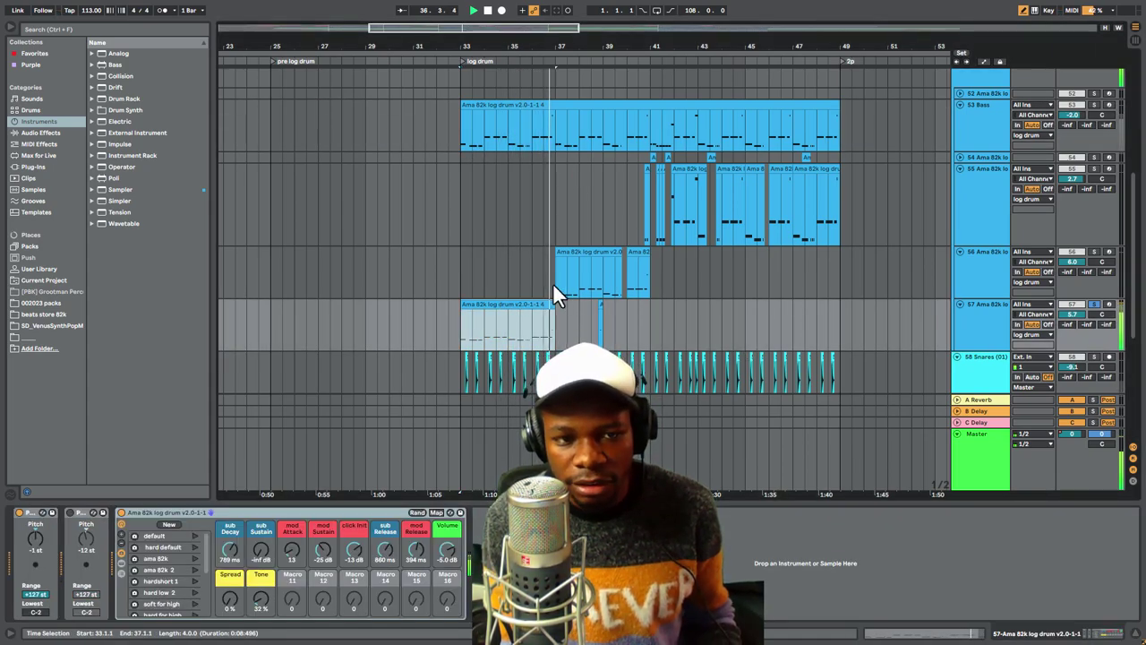
Play the clip on log drum track 57, trying mod Sustain at -15 dB and restoring it to -25 dB
click(573, 285)
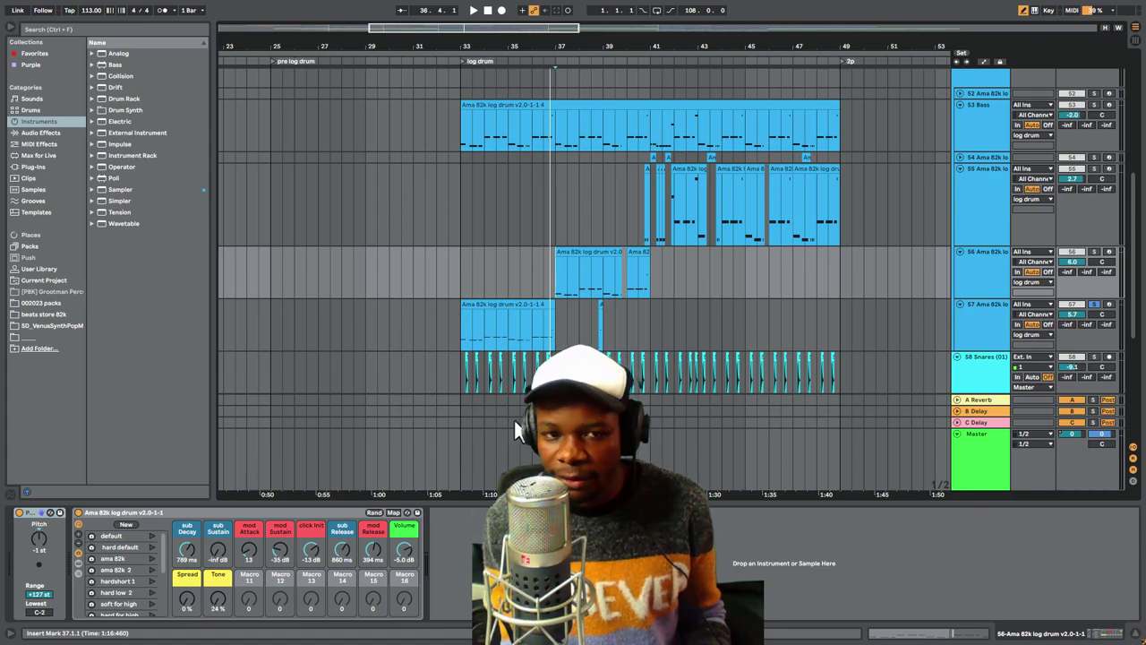
click(483, 305)
key(space)
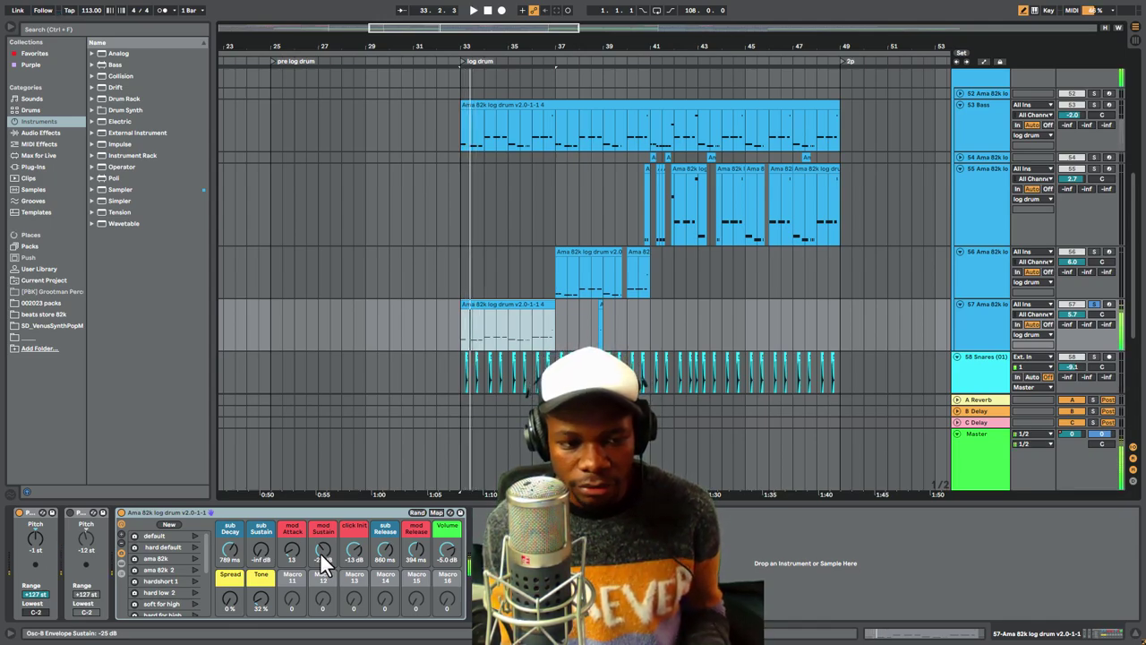
drag(320, 551, 320, 534)
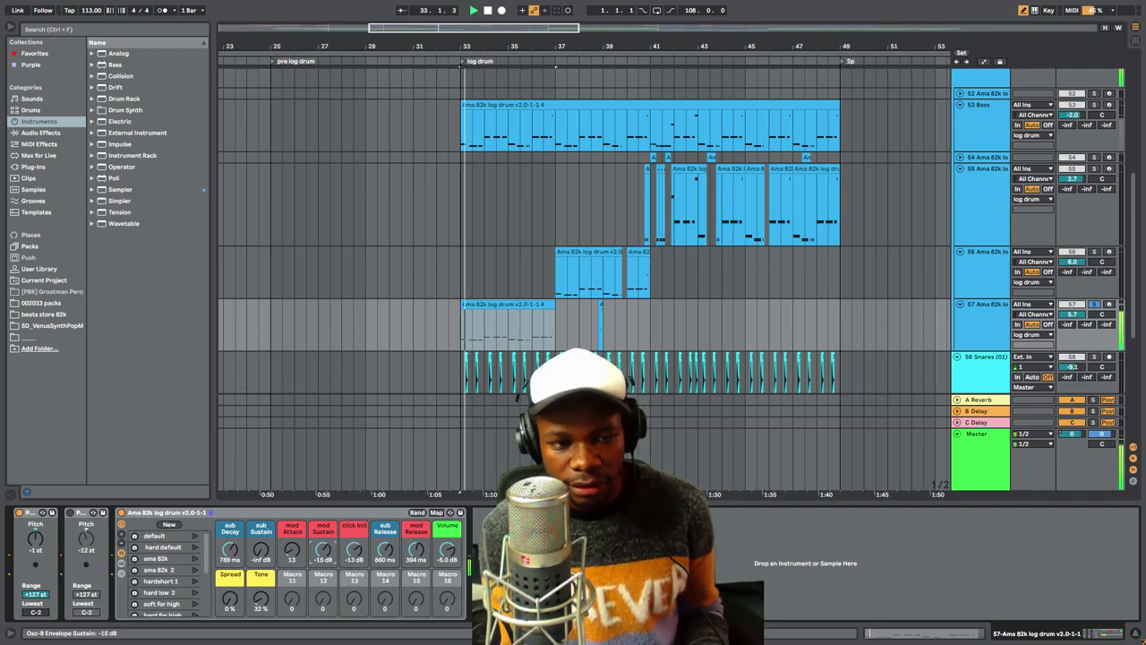
drag(320, 550, 321, 550)
click(515, 327)
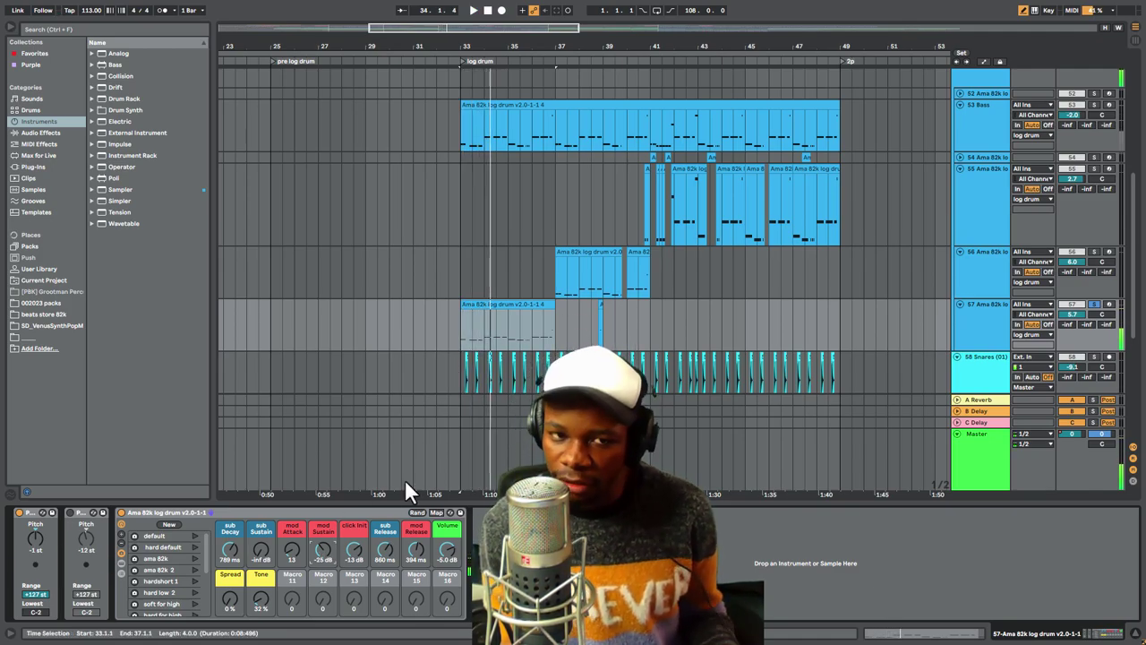
Solo log drum track 56 together with track 57 and play the transition between their clips from bar 35
click(570, 253)
key(space)
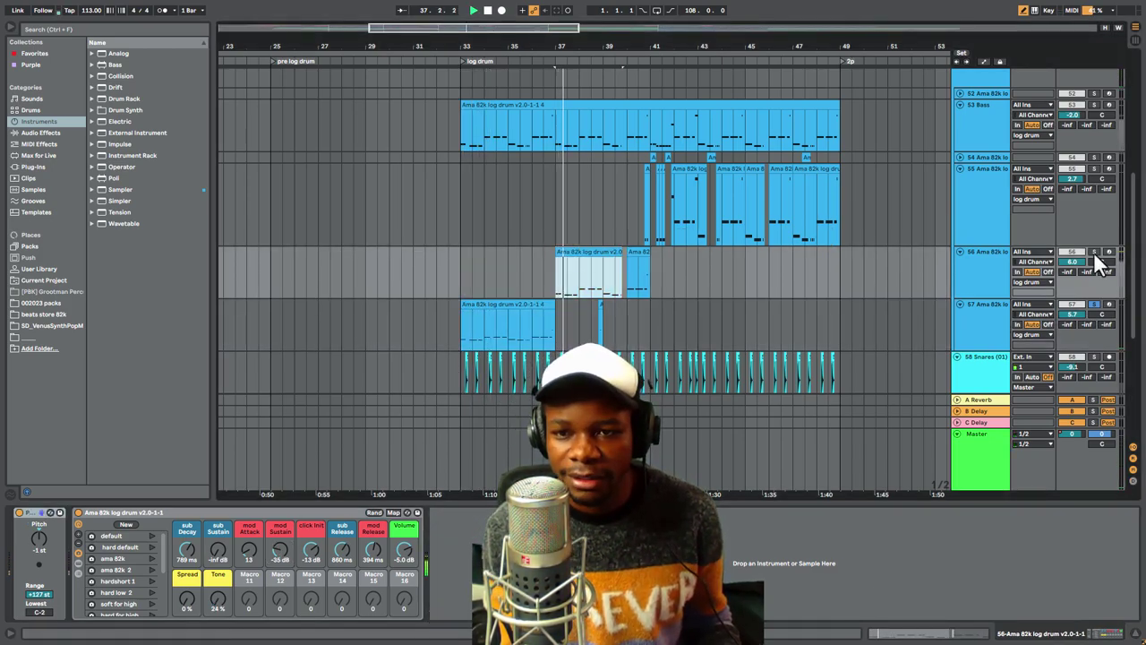
click(1092, 252)
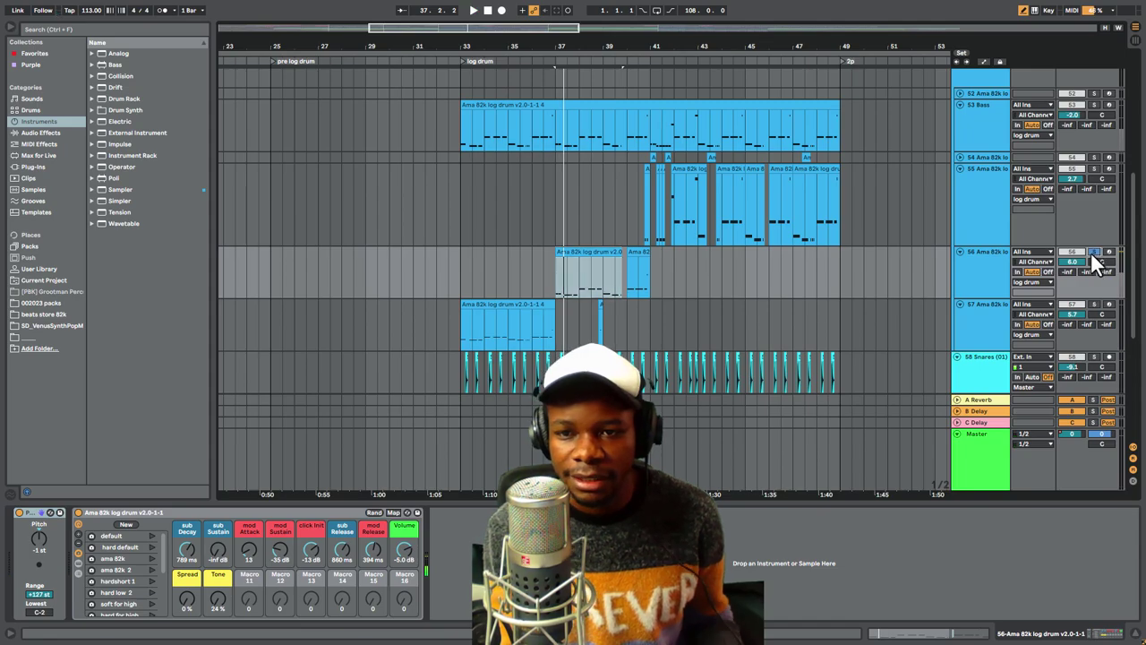
click(511, 326)
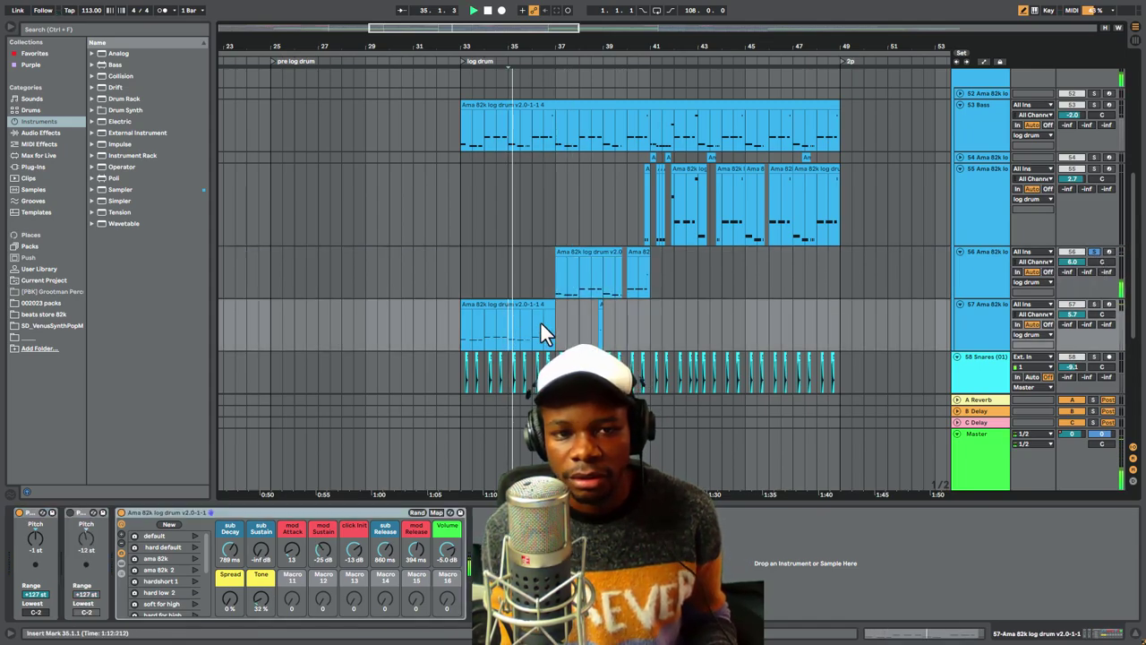
click(1094, 304)
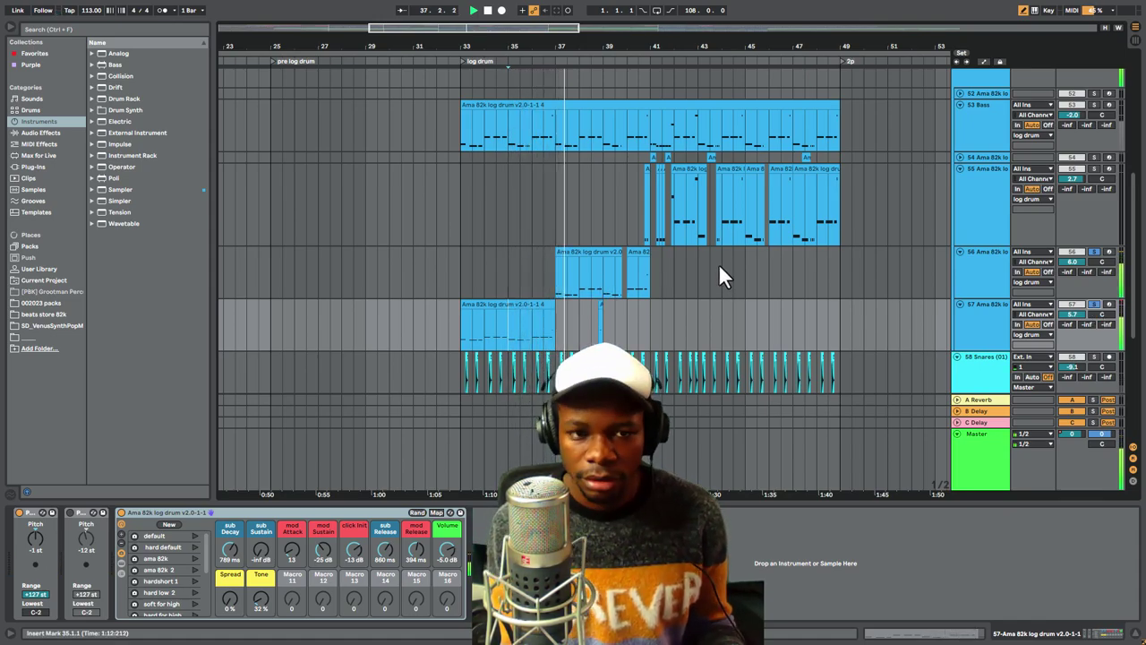
key(space)
Unfold log drum track 54 to show its short clips above track 55 from bar 41
click(651, 198)
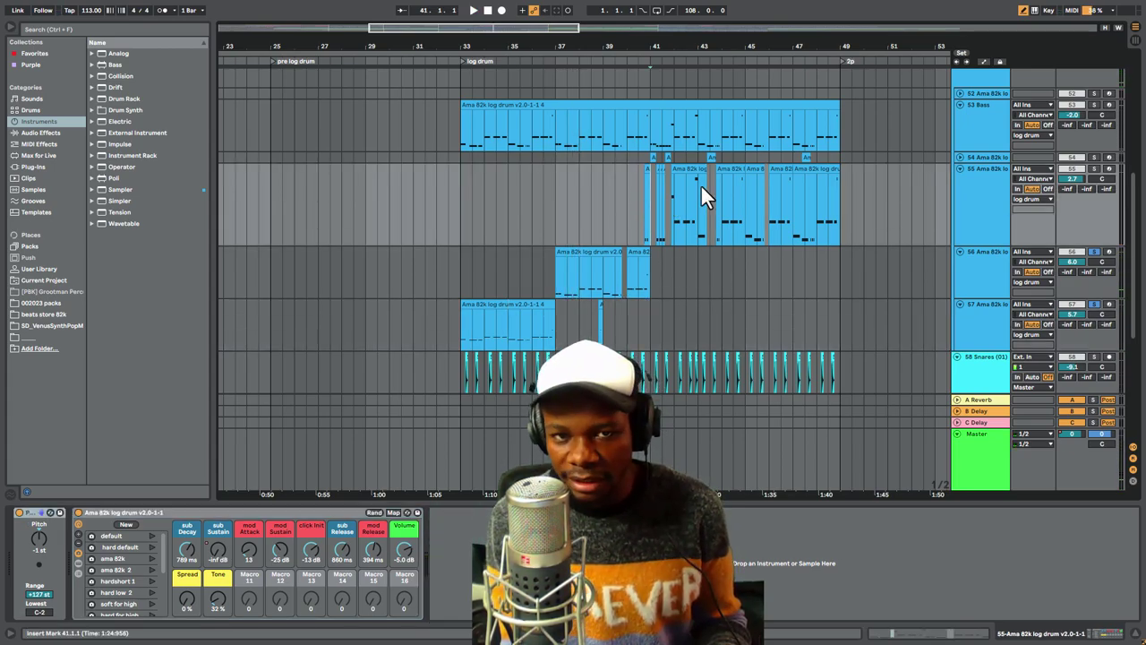
click(959, 157)
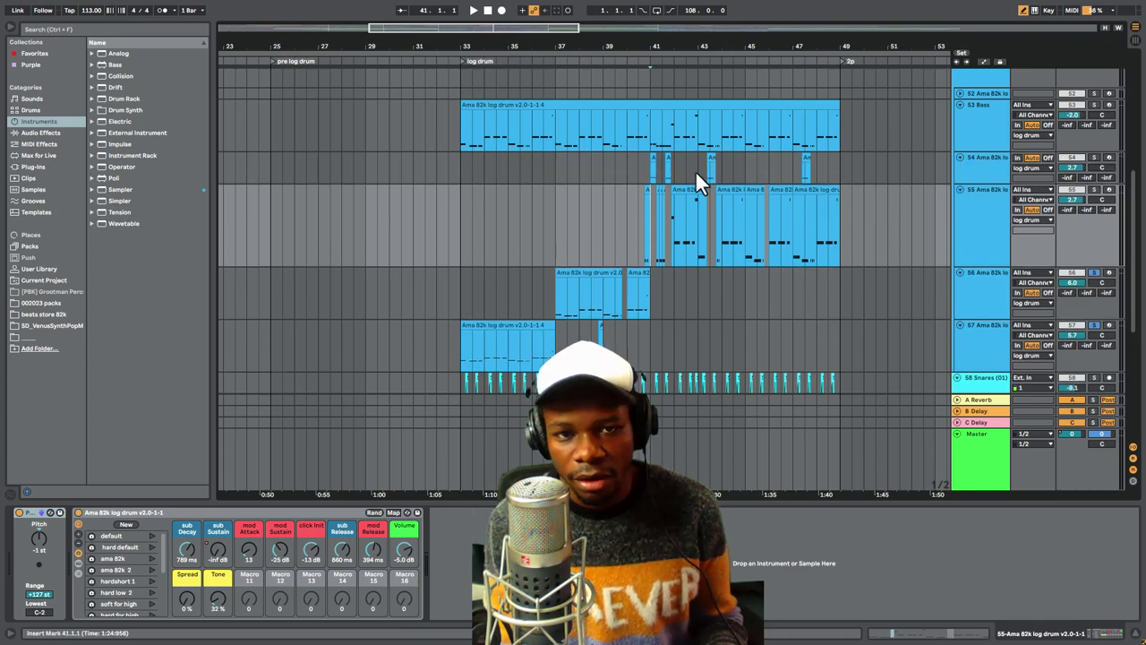
key(Up)
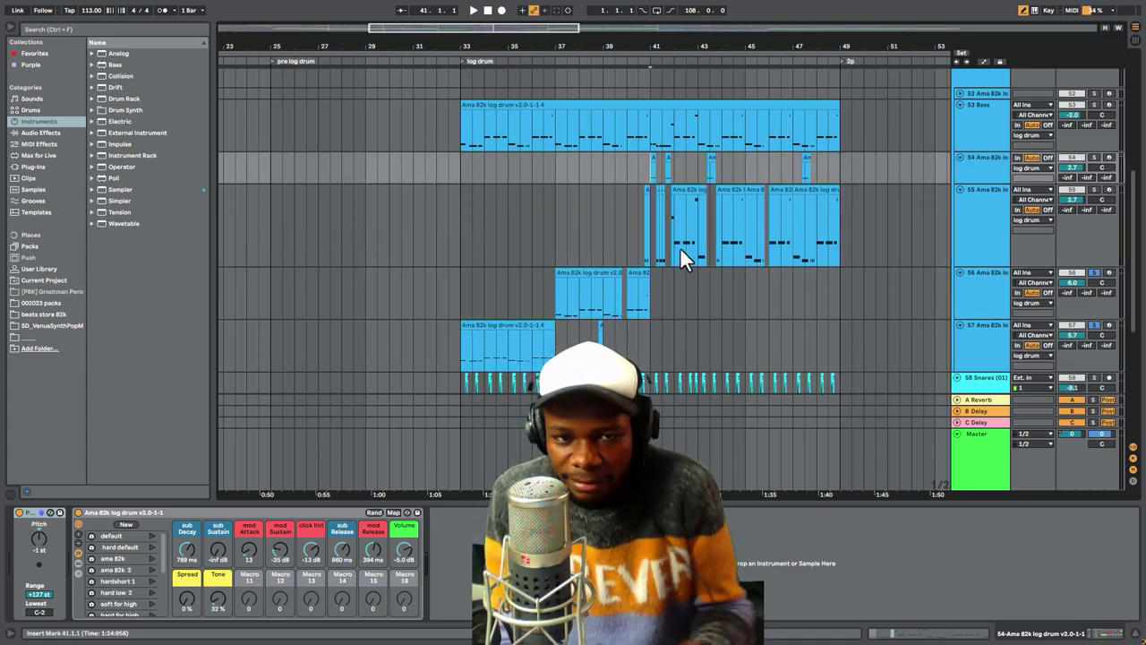
click(626, 127)
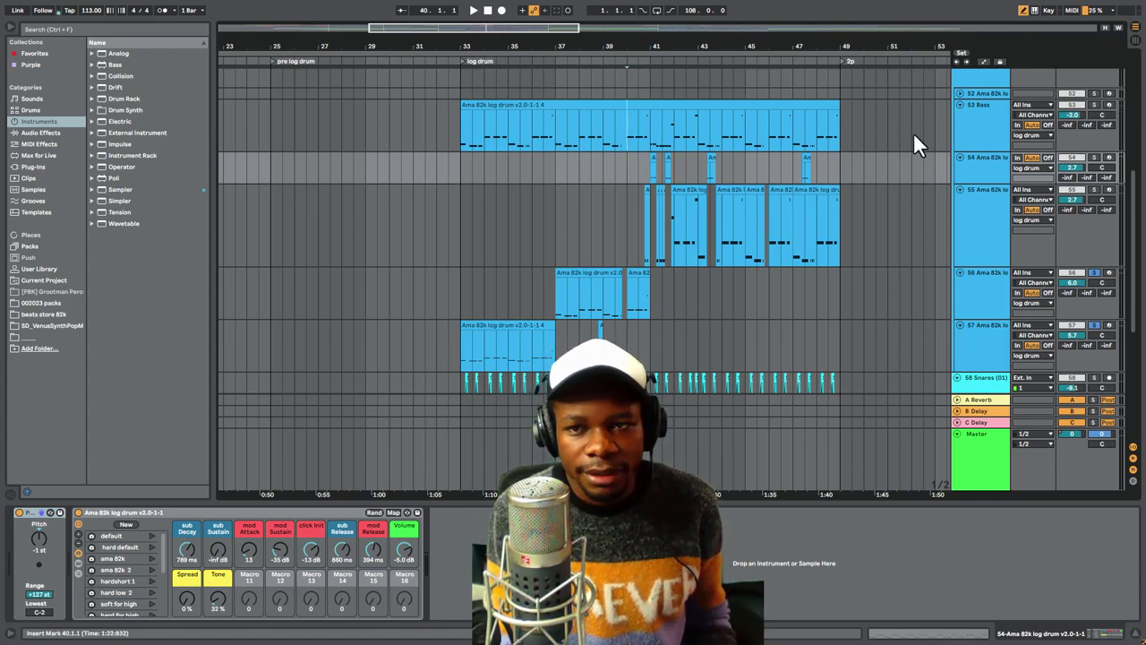
Solo only track 53 Bass, play its clip from bar 33, and select its Bass device to examine the settings
click(1093, 105)
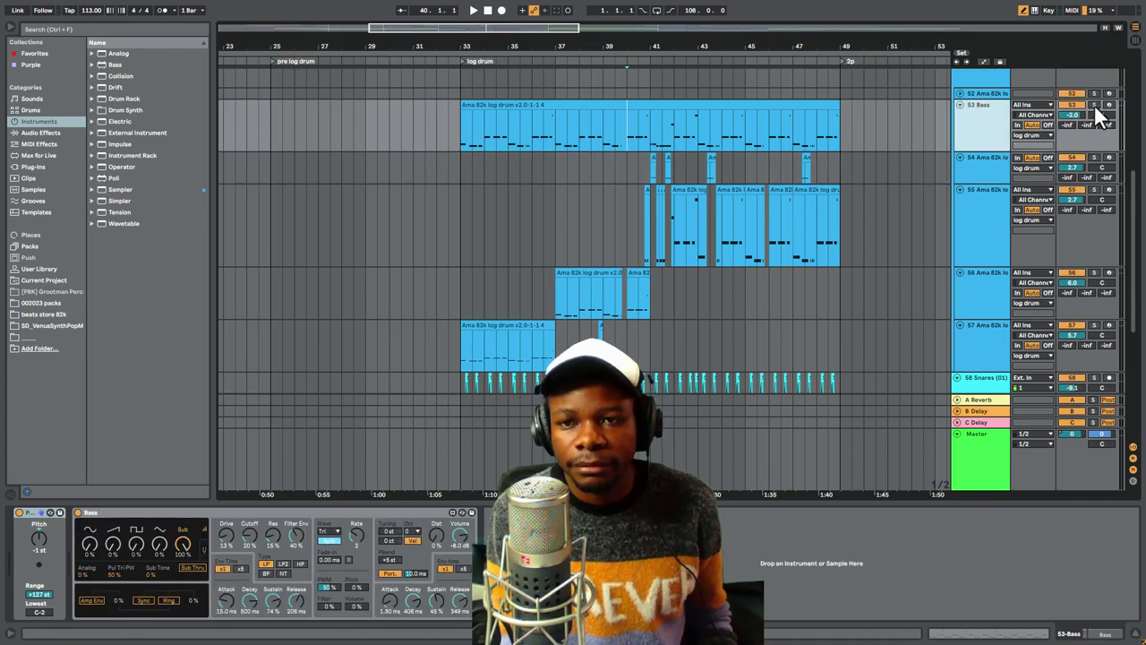
click(565, 116)
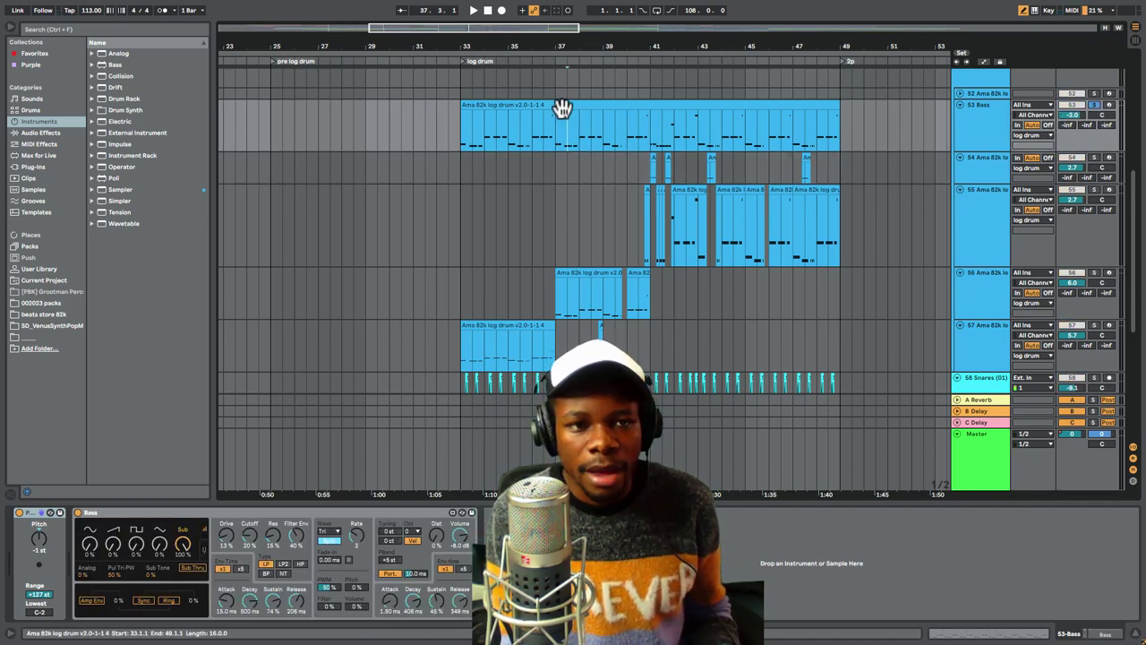
click(559, 106)
key(space)
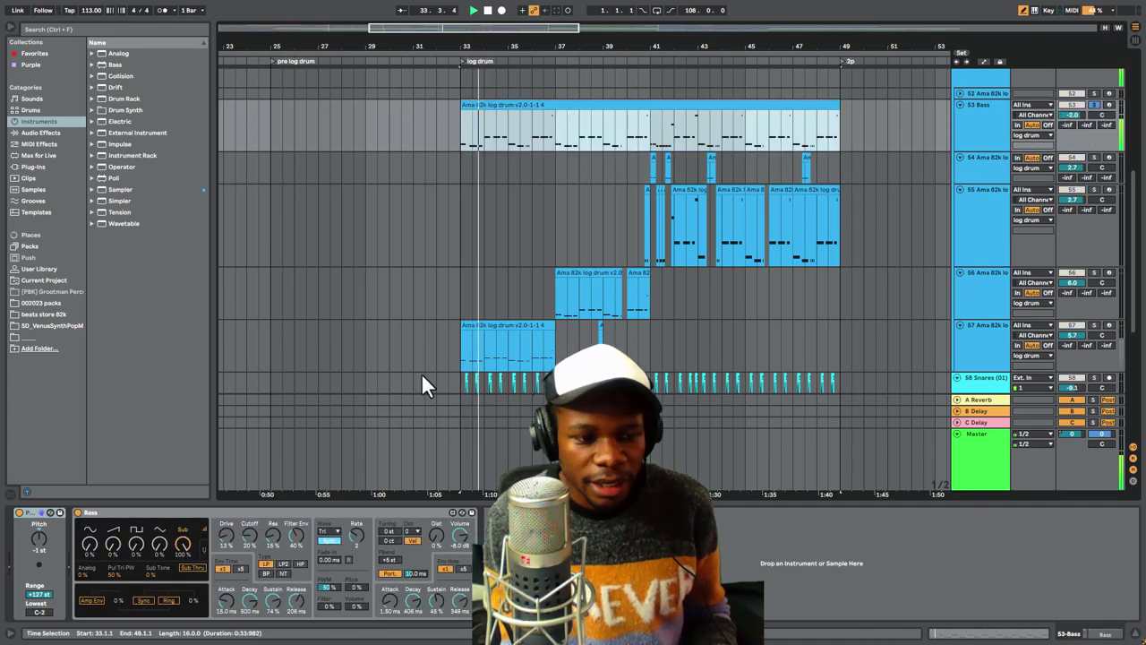
click(507, 141)
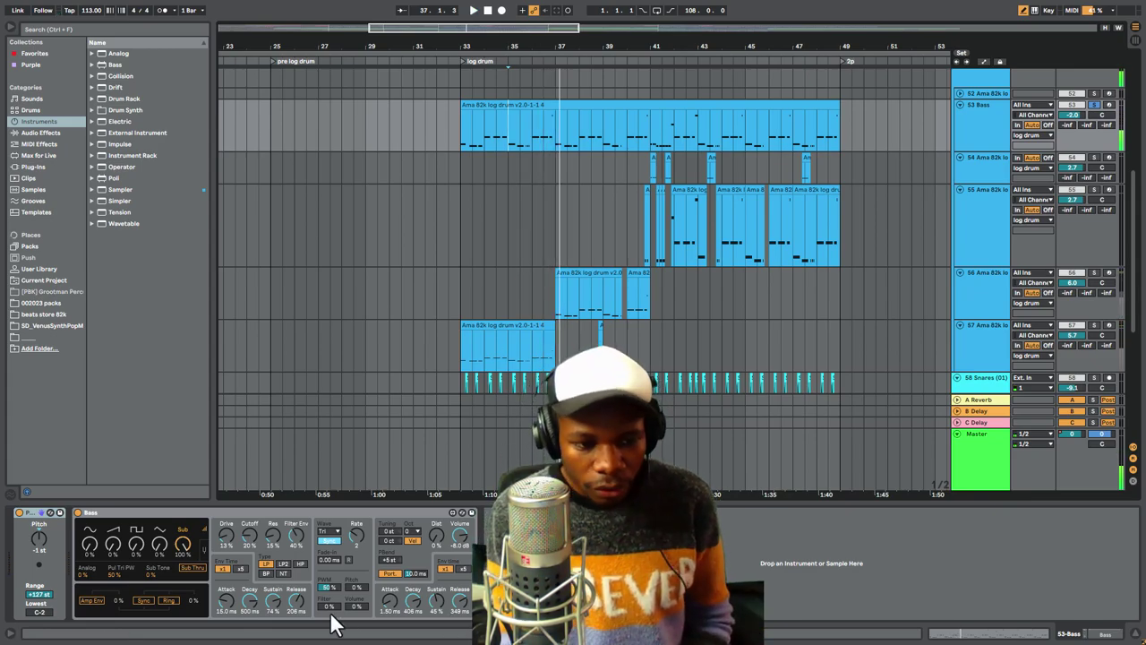
click(135, 510)
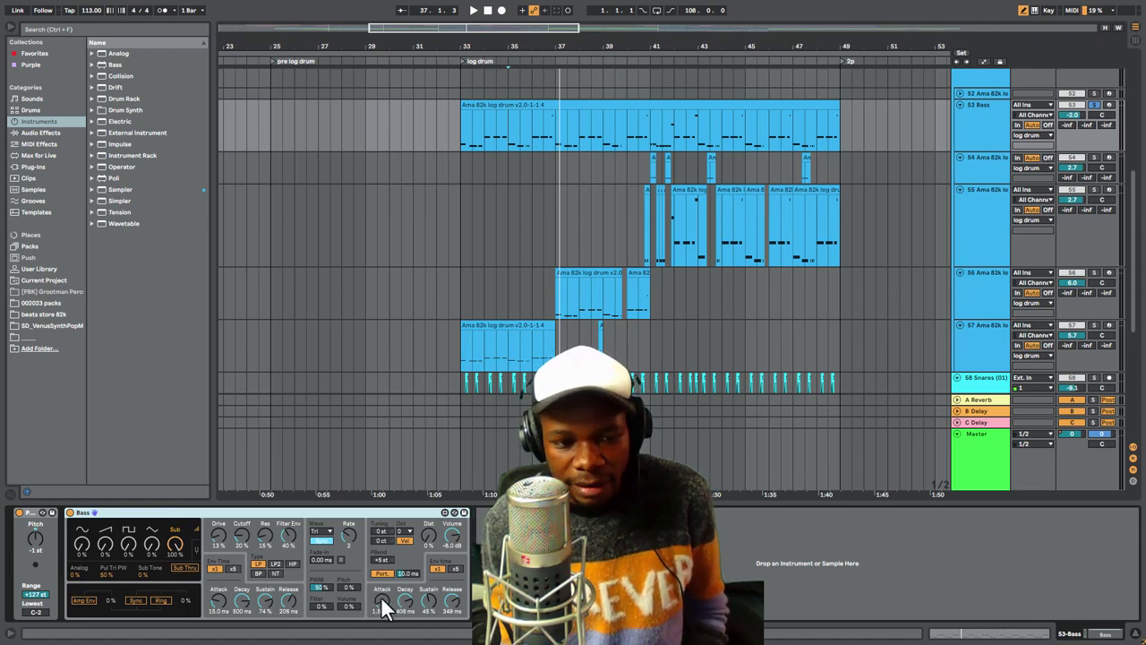
Play the log drum group soloed from bar 35 to hear the bass layered with track 57
scroll(1042, 116, up, 3)
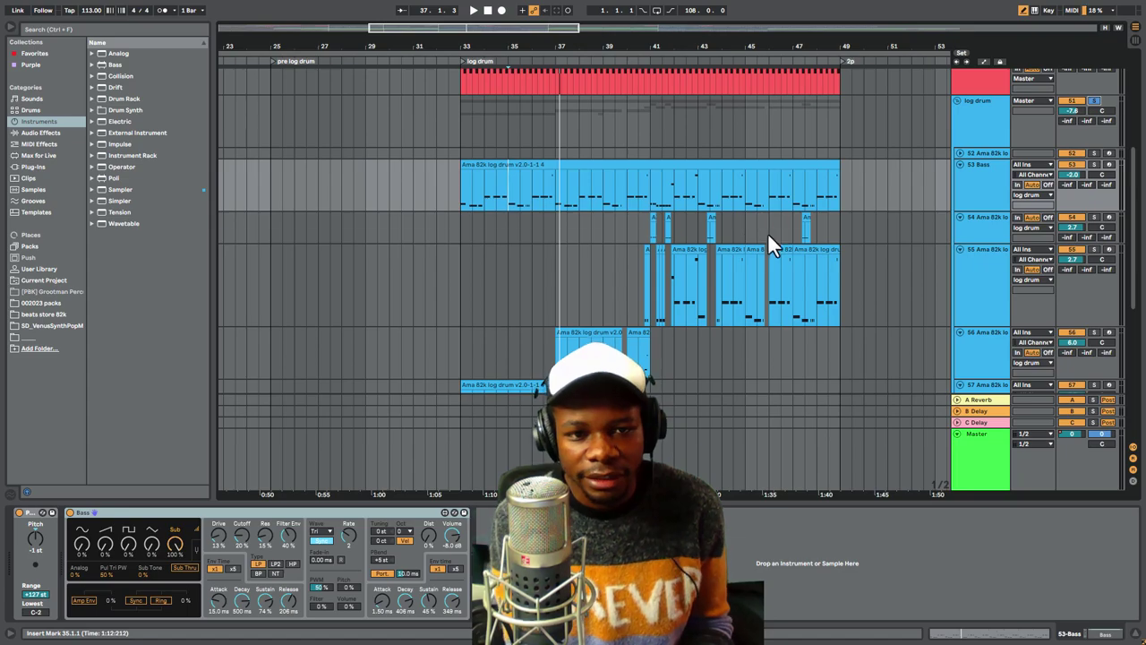
scroll(768, 230, down, 1)
scroll(770, 226, down, 3)
key(space)
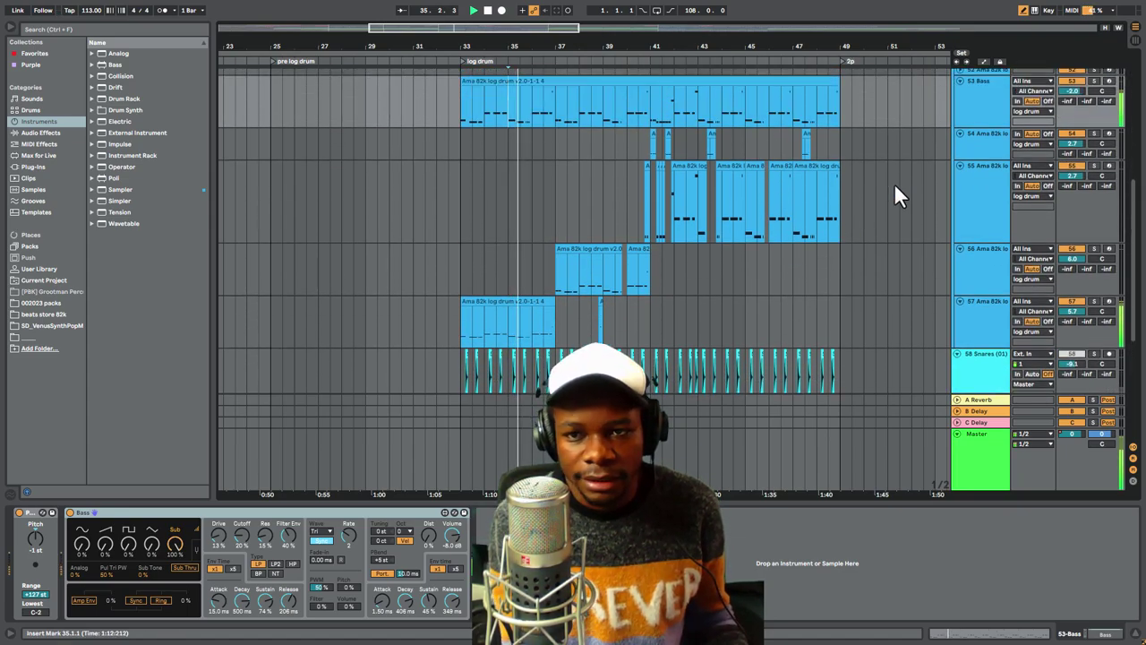
key(space)
Play the soloed log drum group from 40.3.1 to hear tracks 54 and 55 come in
click(658, 146)
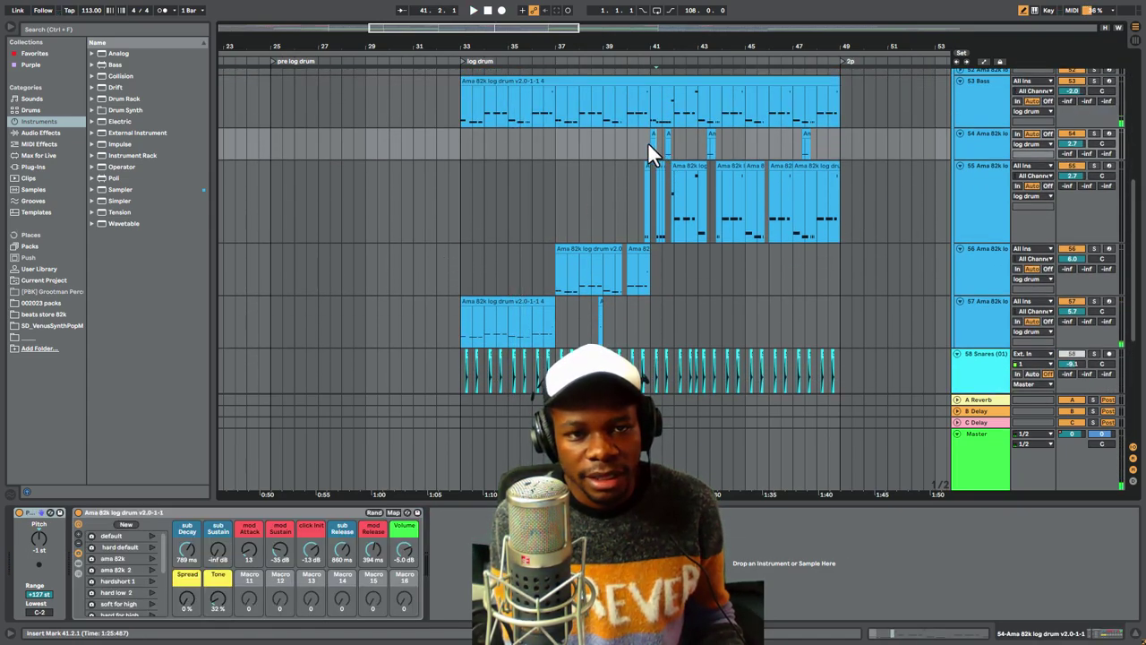
click(643, 145)
key(space)
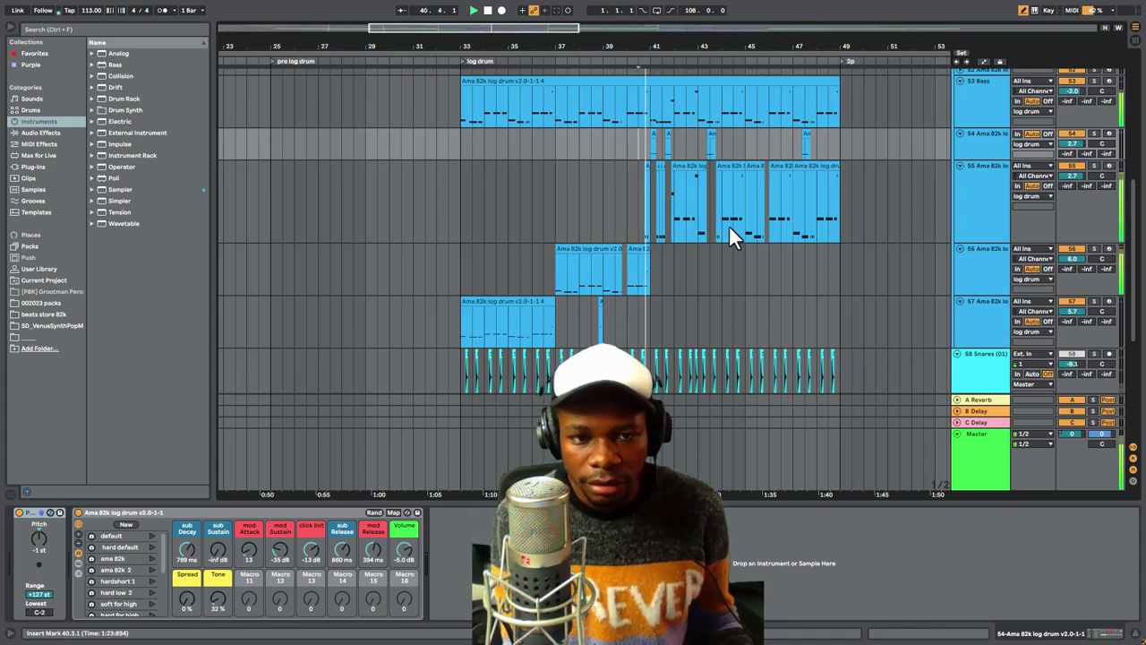
scroll(730, 234, down, 2)
scroll(734, 120, up, 2)
scroll(729, 134, up, 1)
scroll(965, 220, down, 3)
scroll(1049, 149, up, 4)
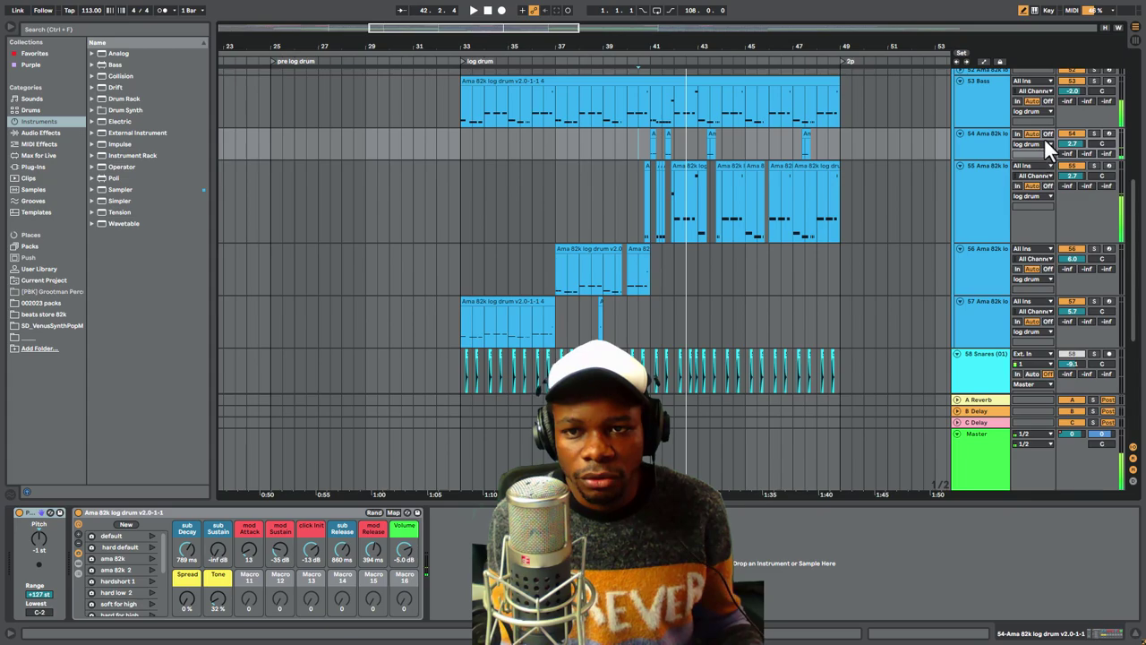
Clear the log drum group's solo and play the full mix from 40.3.1 through the rest of the log drum section
scroll(1091, 98, up, 2)
click(1094, 100)
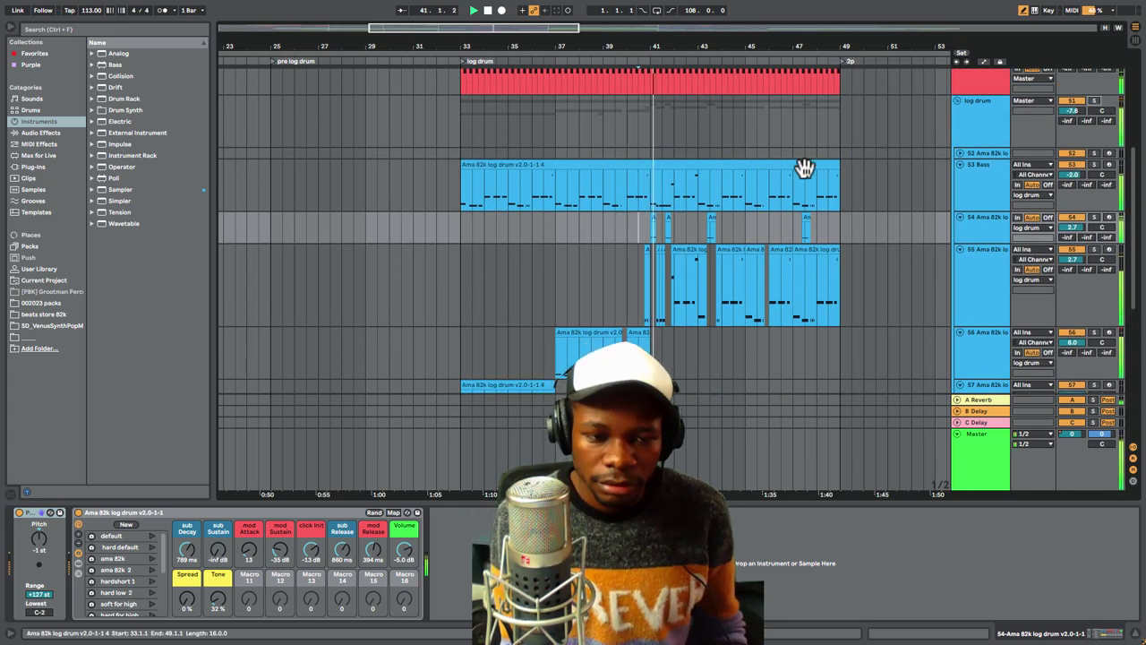
scroll(669, 257, down, 3)
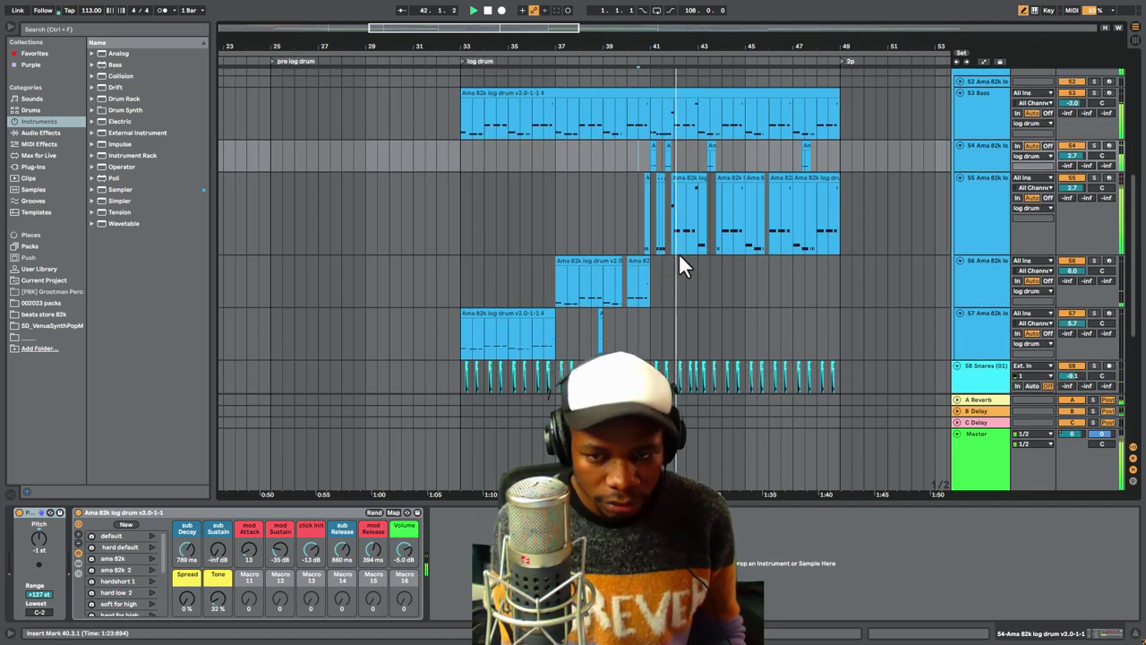
scroll(679, 252, down, 6)
scroll(794, 303, right, 5)
scroll(695, 316, up, 4)
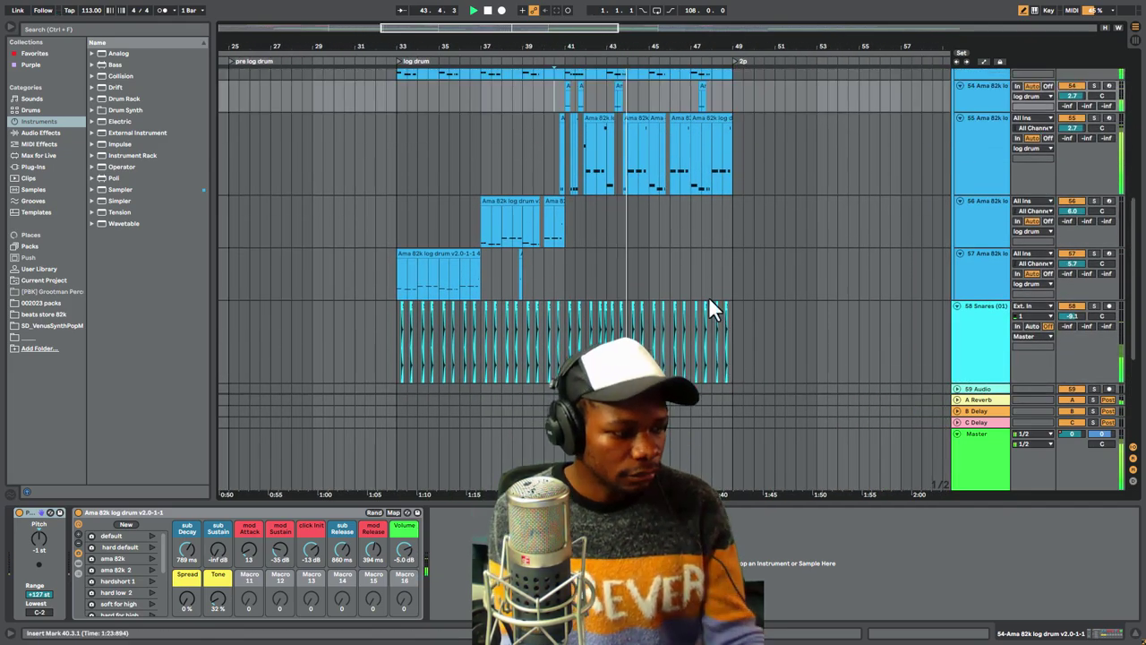
scroll(716, 318, up, 5)
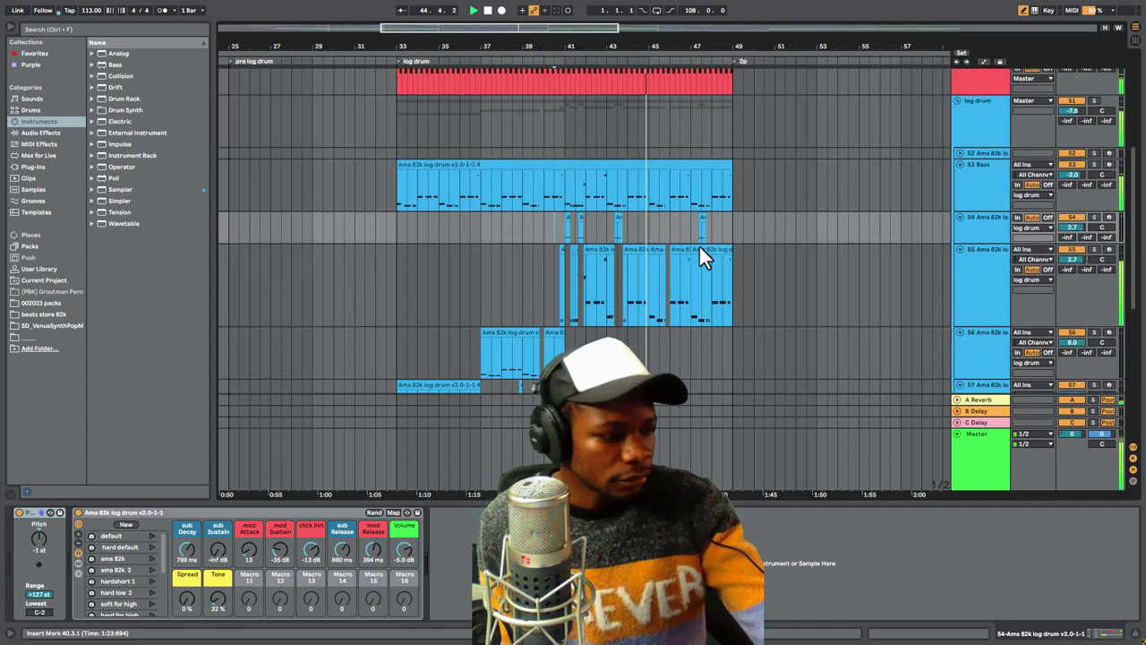
scroll(702, 247, up, 1)
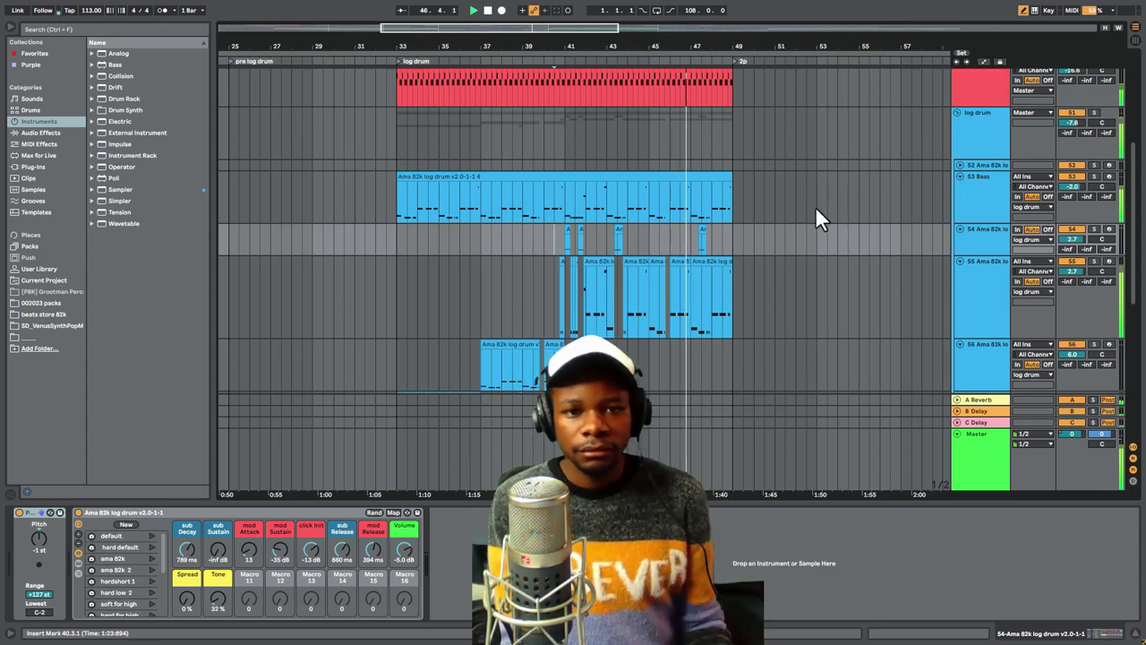
Show the whole arrangement with the device view hidden and examine the layers in the 2p section
drag(747, 48, 747, 27)
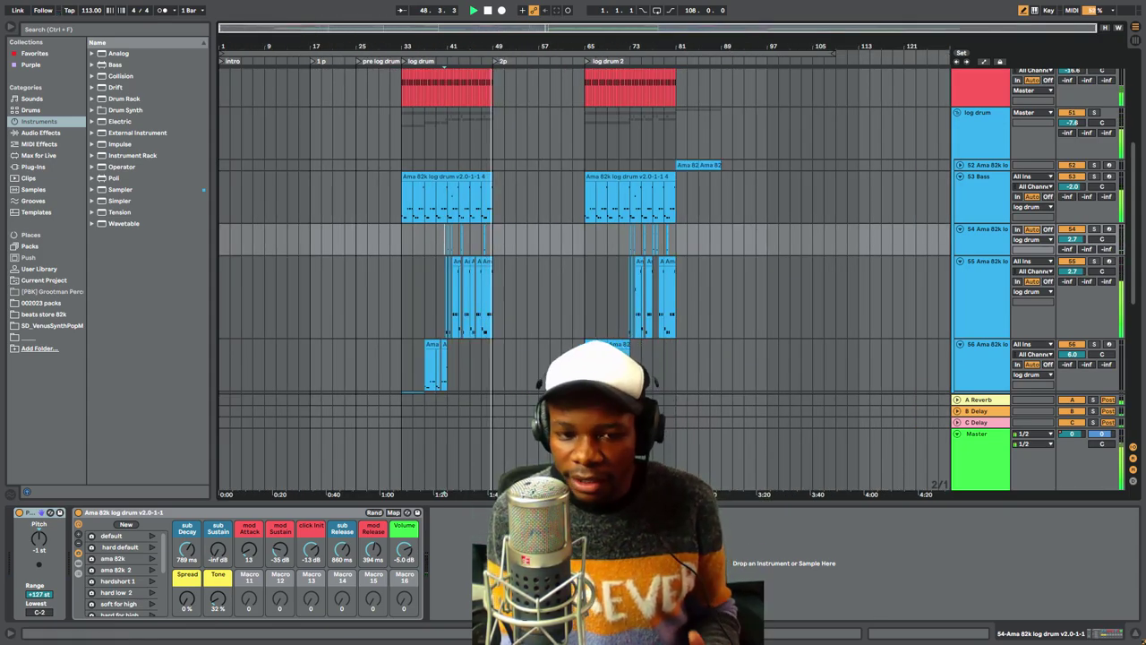
key(ctrl+alt+l)
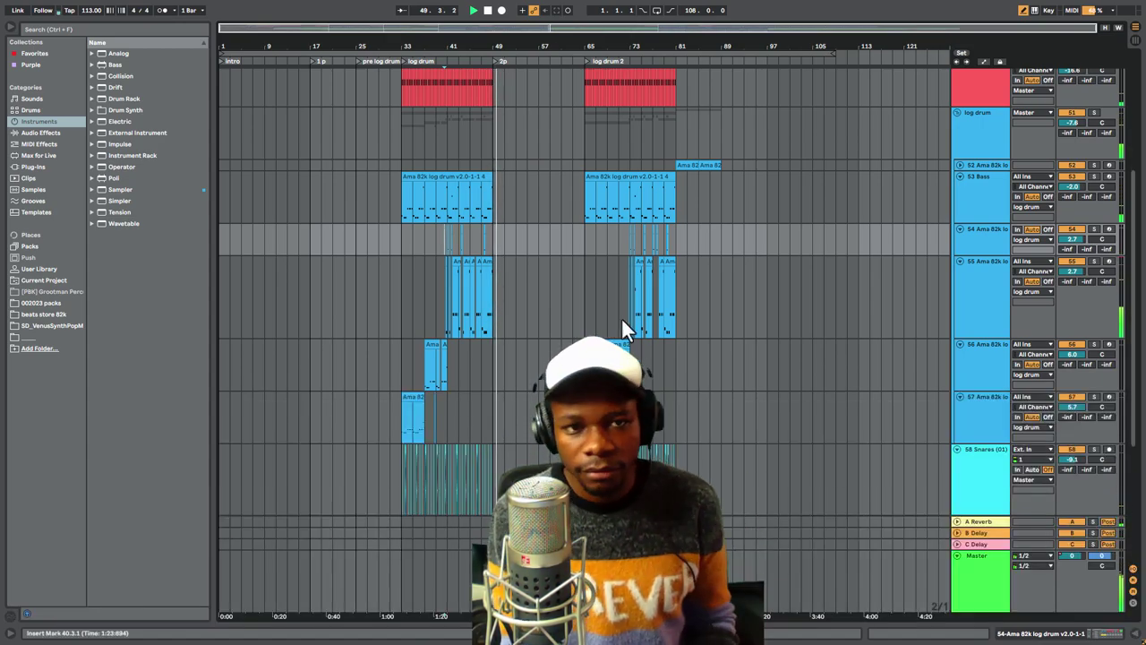
scroll(631, 343, up, 3)
scroll(543, 149, up, 5)
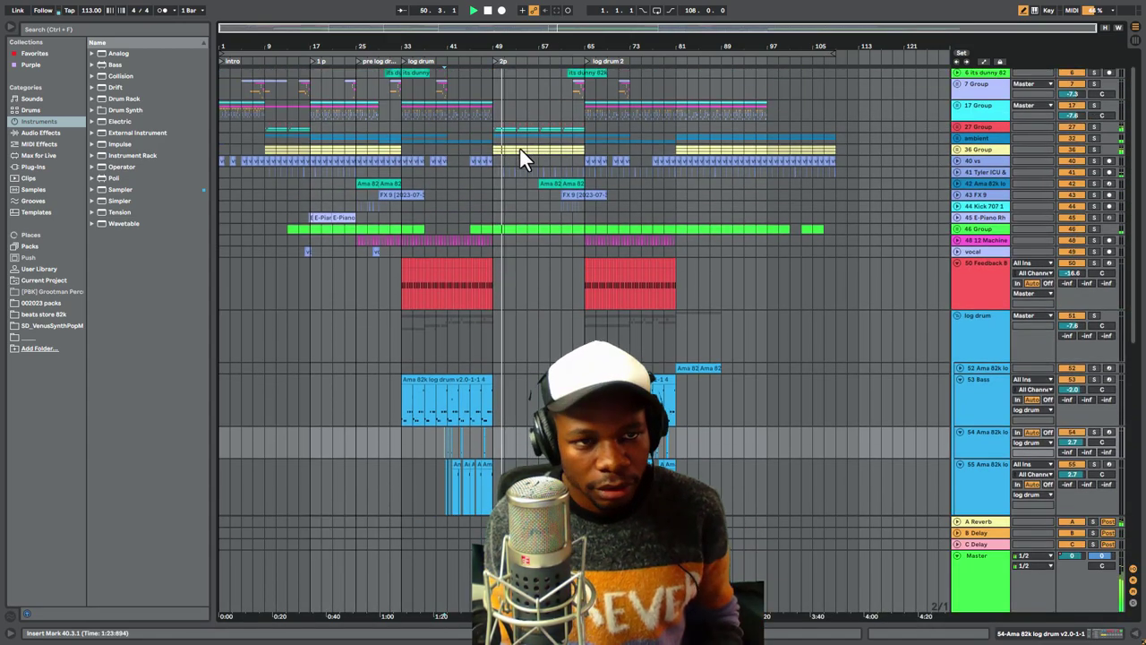
scroll(533, 148, up, 1)
Stop playback, mark the 2p start at bar 49, and select bars 9 to 17 from 27 Group to 36 Group for comparison
key(space)
click(496, 149)
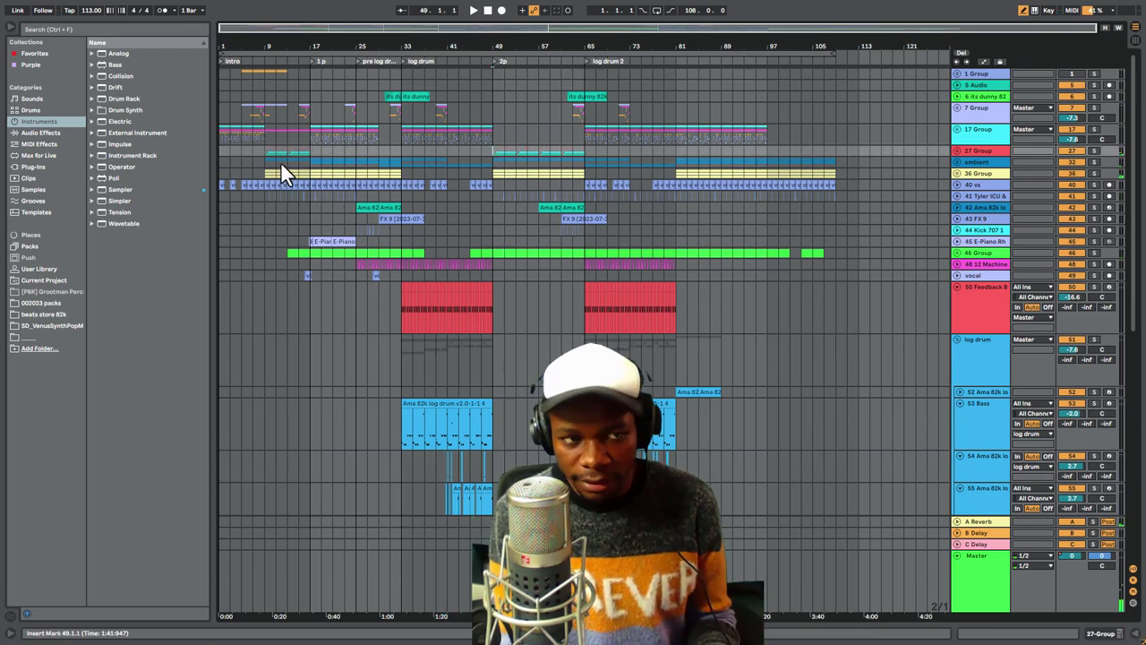
drag(263, 149, 310, 171)
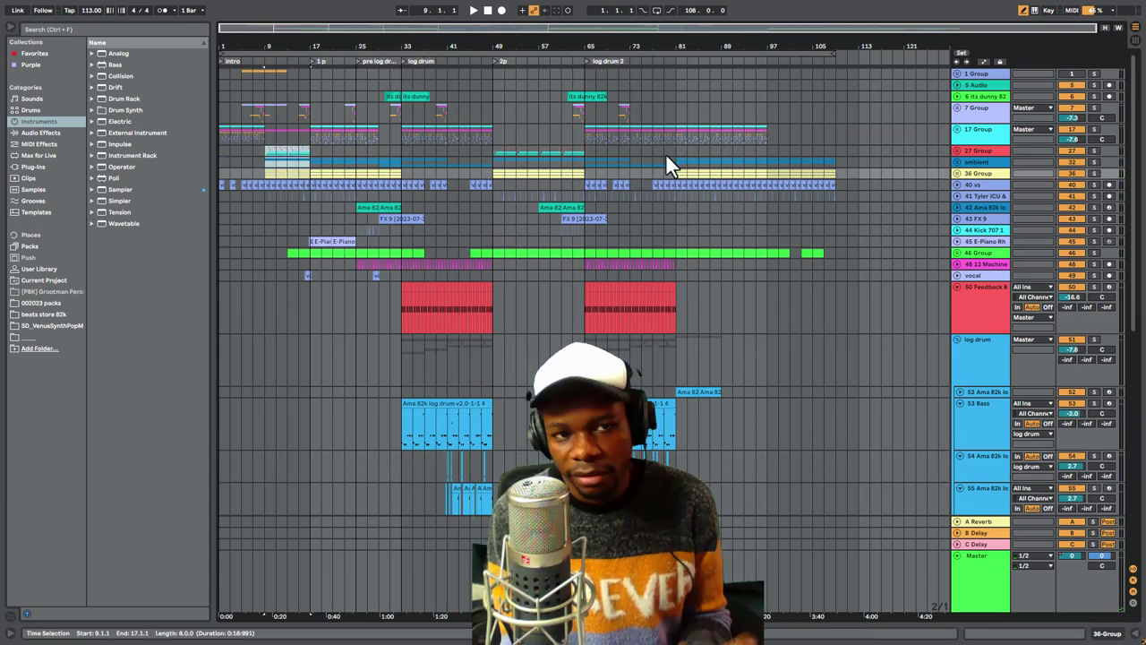
Play the 2p section from bar 58 while viewing vocal track 64 and the log drum tracks
scroll(554, 233, down, 2)
click(541, 253)
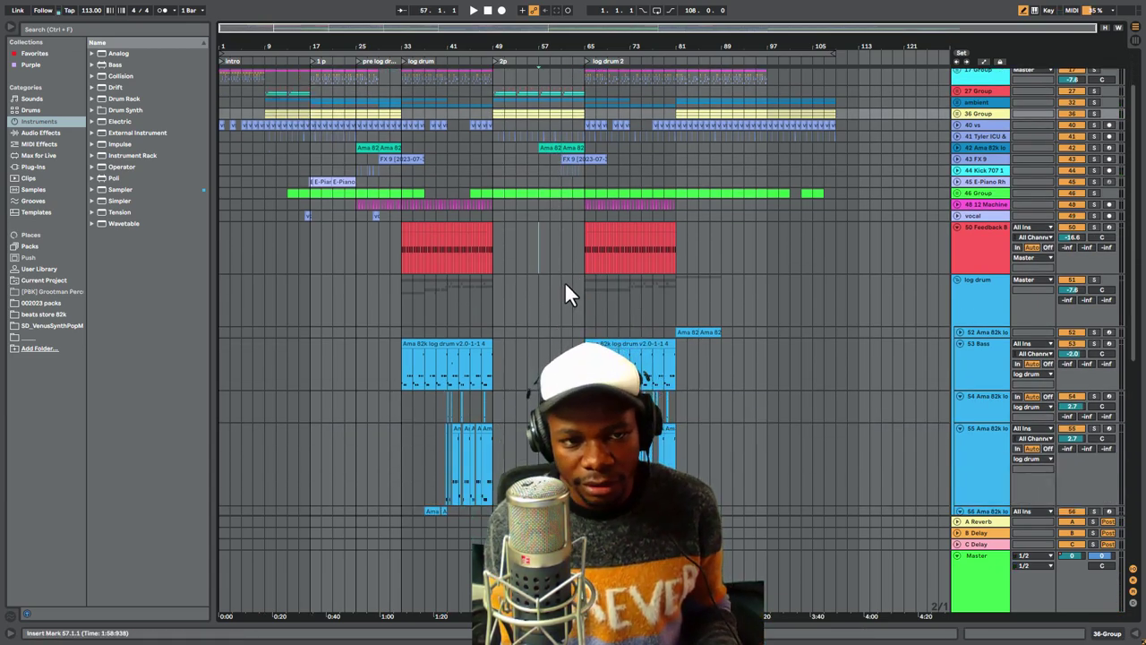
scroll(564, 294, down, 8)
scroll(590, 304, down, 5)
key(ctrl+z)
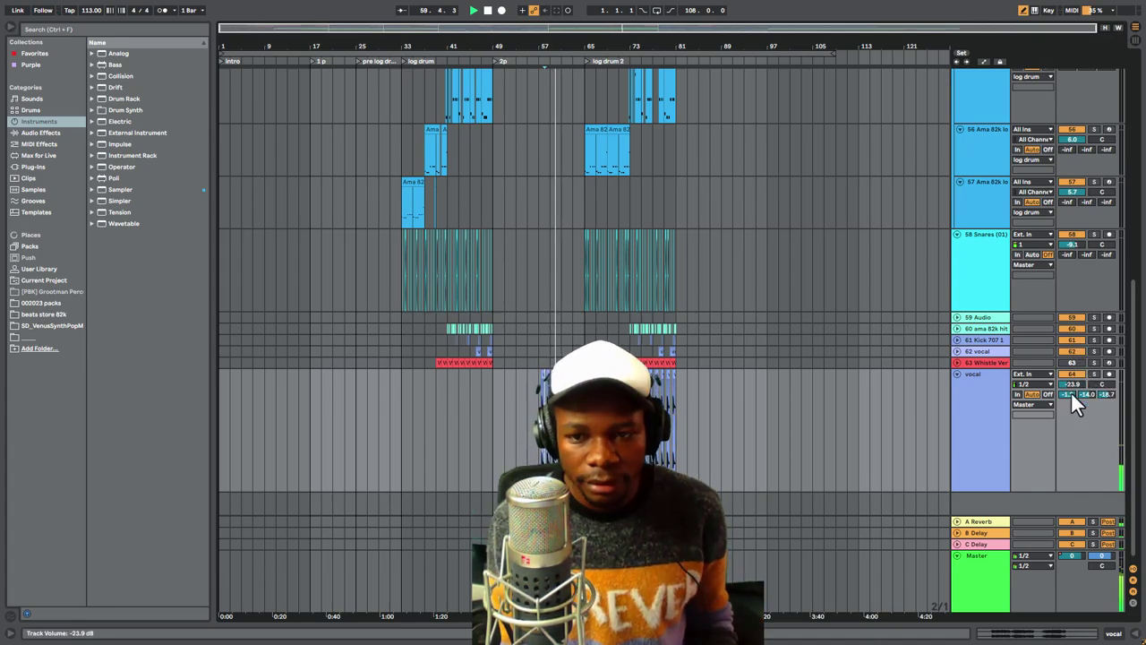
scroll(627, 206, up, 4)
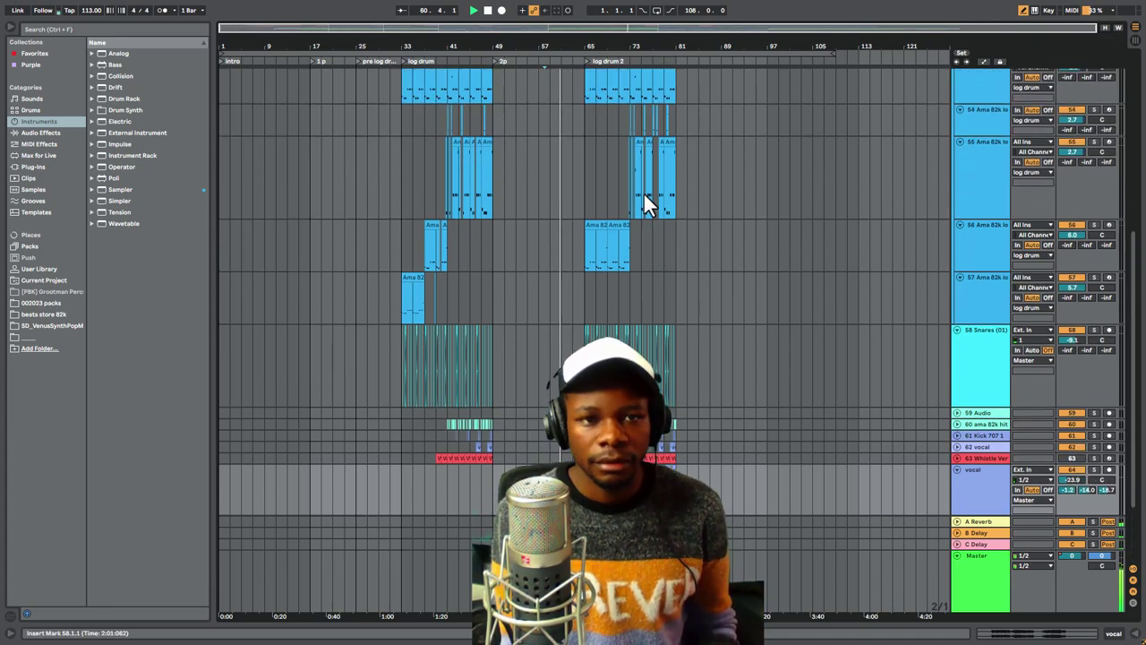
Select the track 42 log drum clip at bars 61 to 65 and unfold track 43 FX 9 while the transition into log drum 2 plays
scroll(649, 208, up, 7)
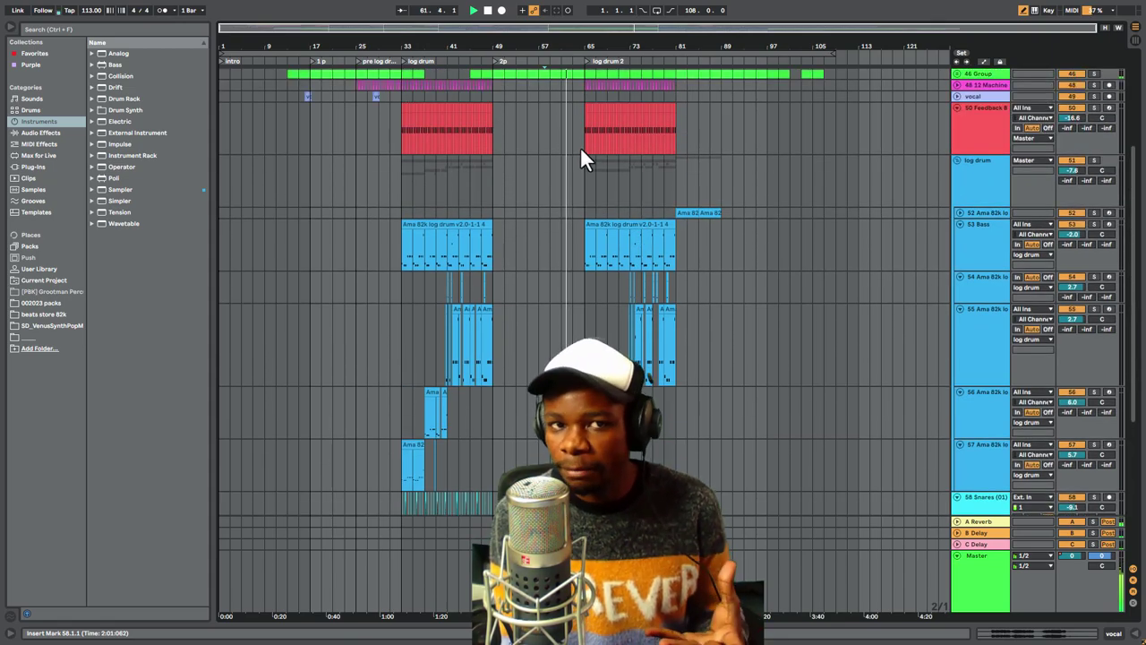
scroll(581, 147, up, 4)
click(583, 122)
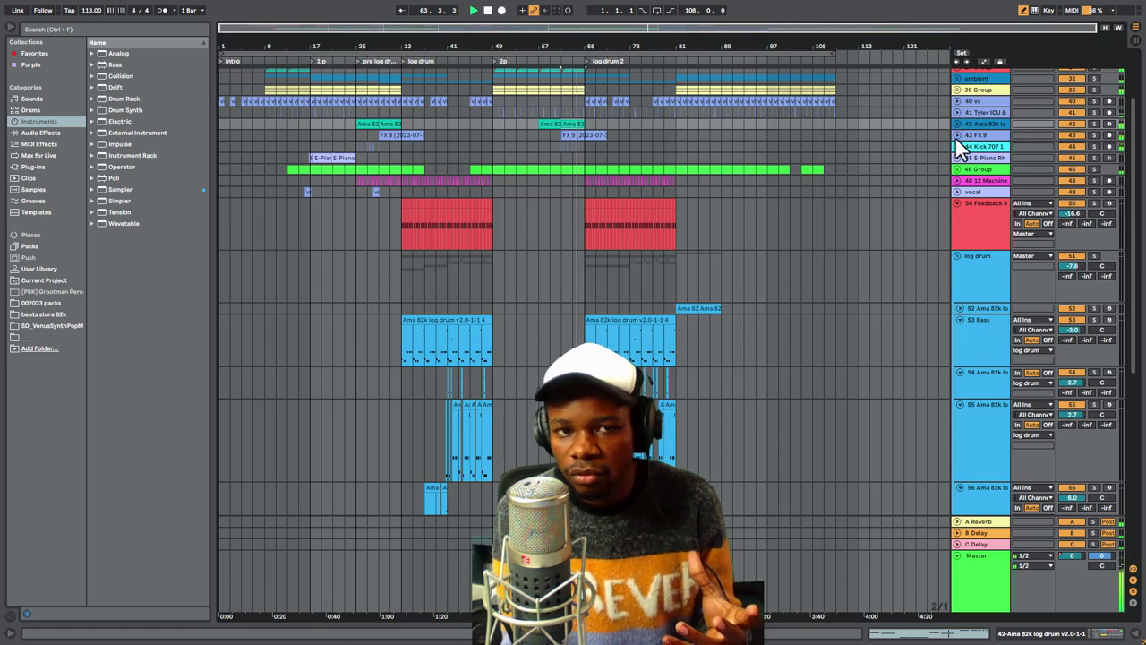
click(958, 134)
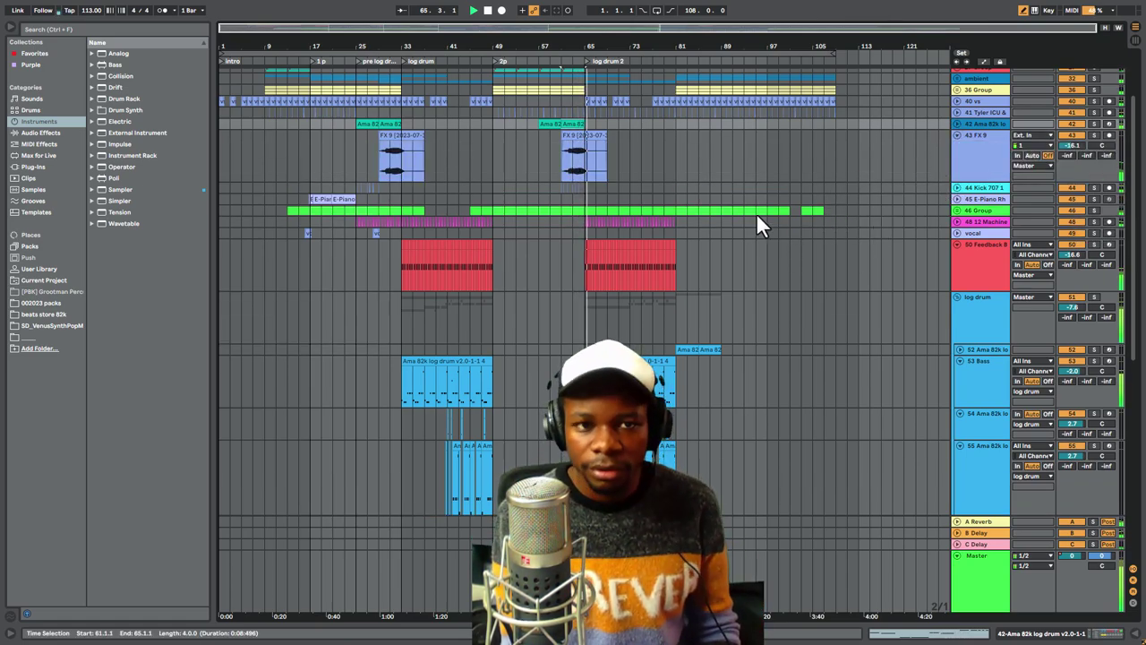
scroll(748, 215, down, 5)
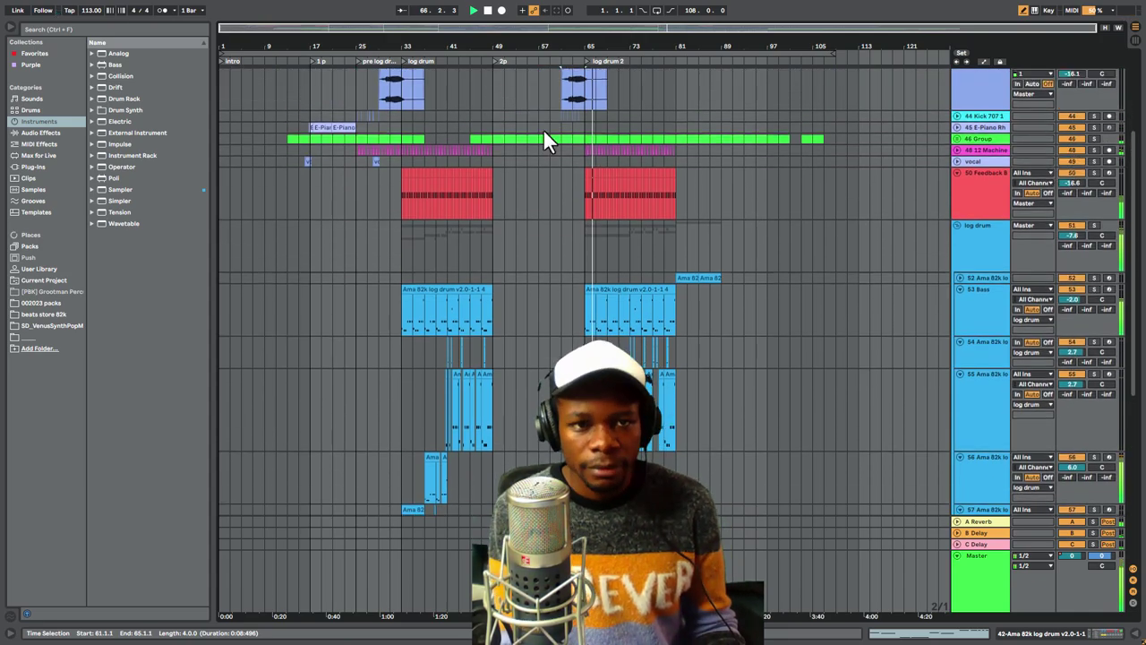
scroll(564, 134, up, 8)
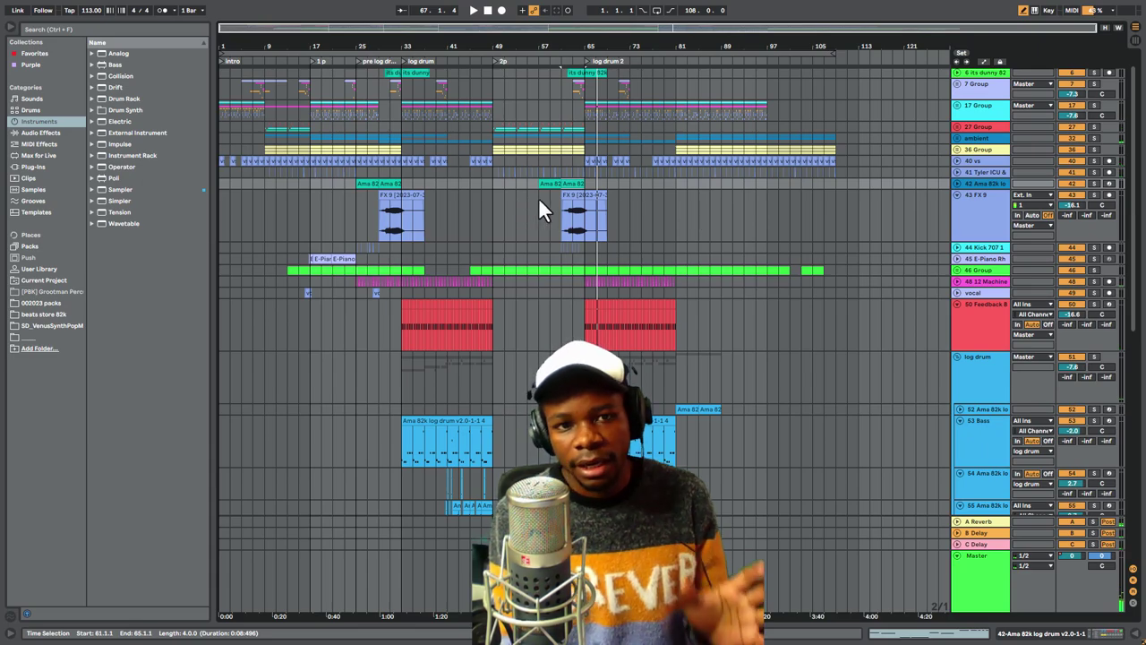
Stop playback, mark bar 81 on 36 Group, and select bars 49 to 55 across the ambient and 36 Group tracks for comparison
key(space)
click(667, 220)
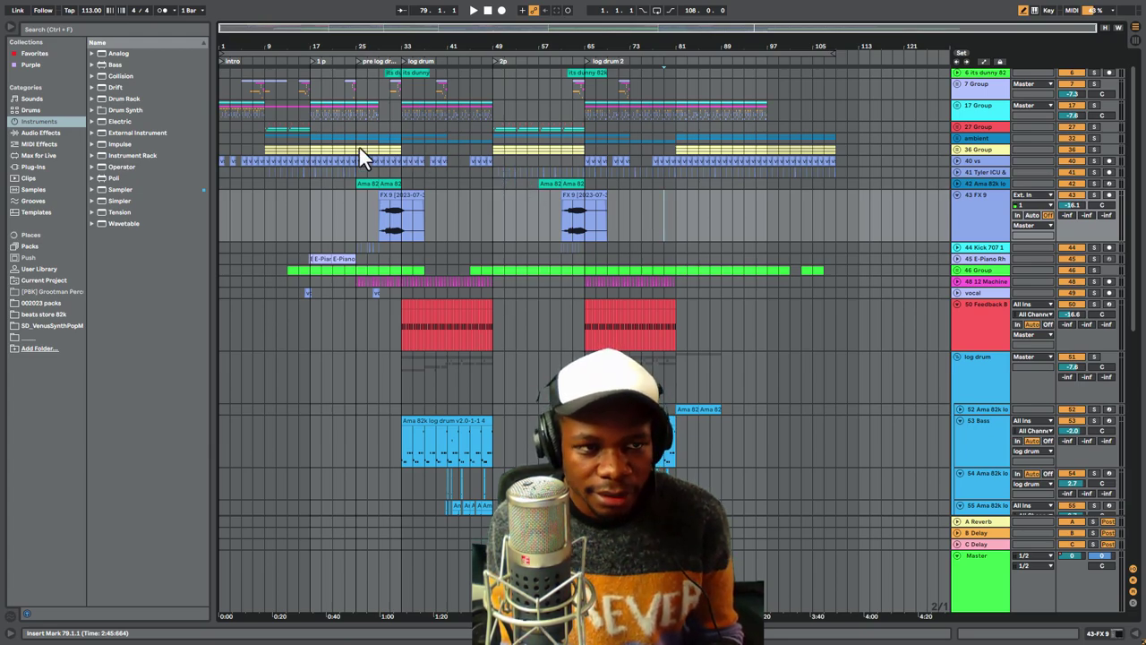
click(678, 148)
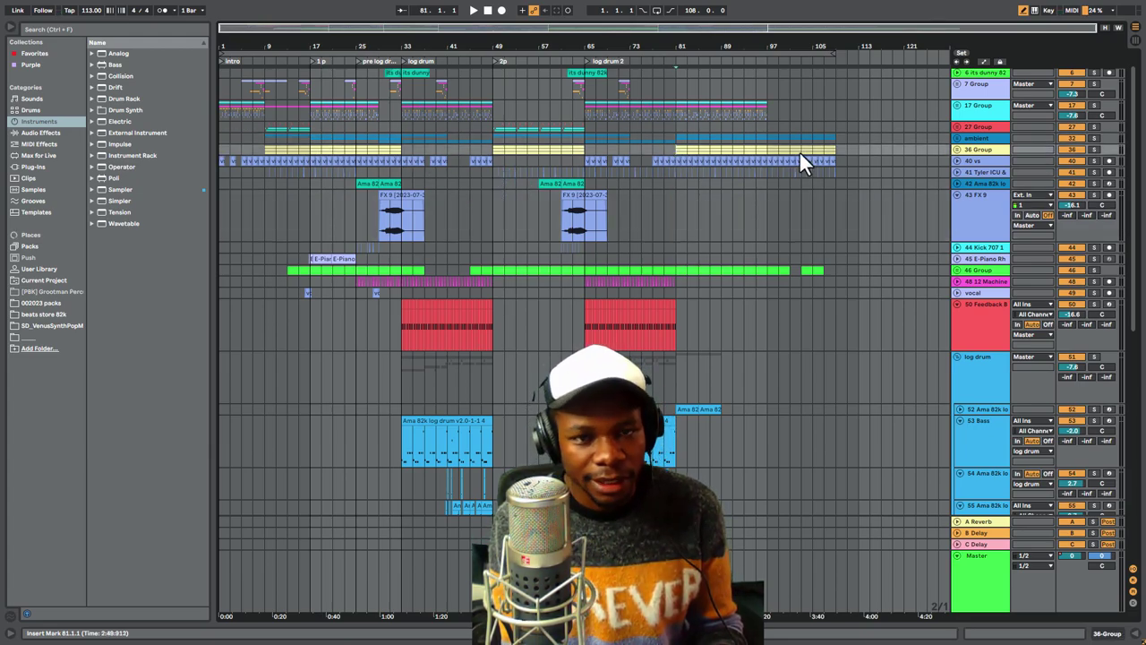
drag(494, 137, 528, 145)
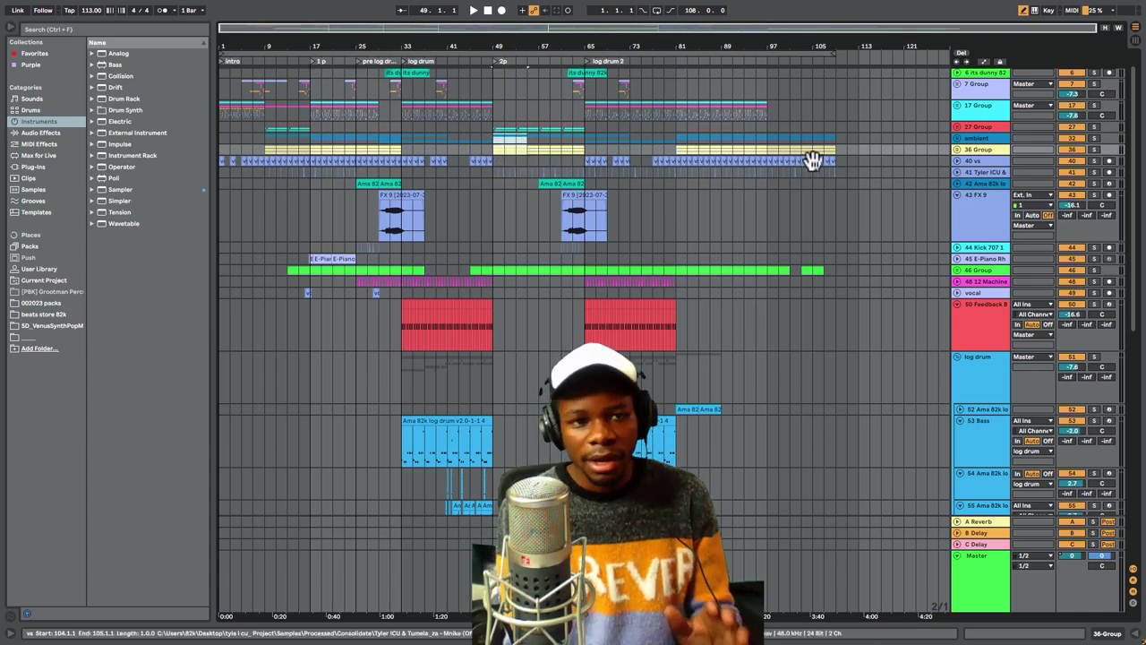
Fold track 43 FX 9, track 50 Feedback and the log drum group to compact the arrangement
click(958, 195)
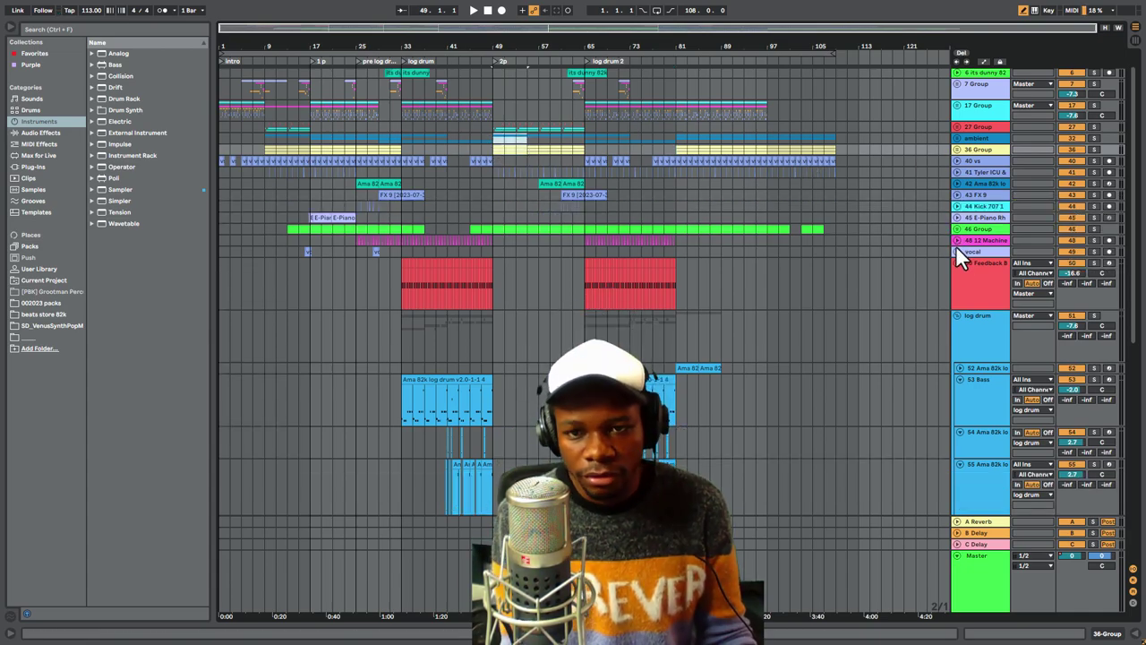
click(957, 263)
click(958, 275)
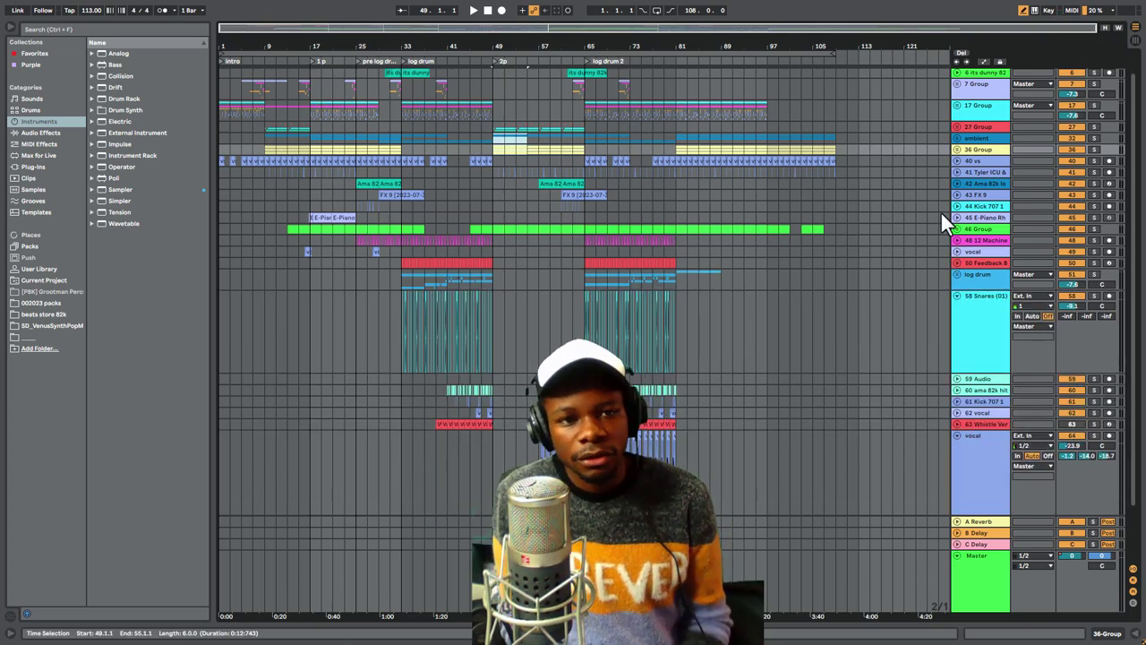
Play the full mix from bar 61 through the log drum 2 section into the outro, and open the Windows Start menu
click(567, 130)
key(space)
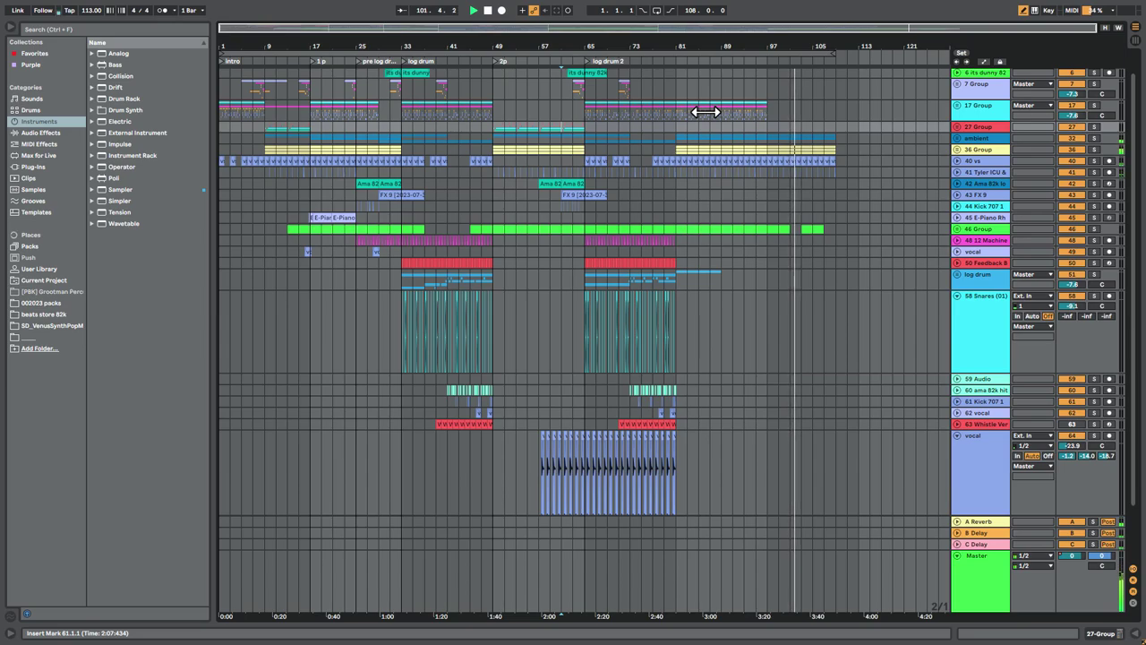
key(super)
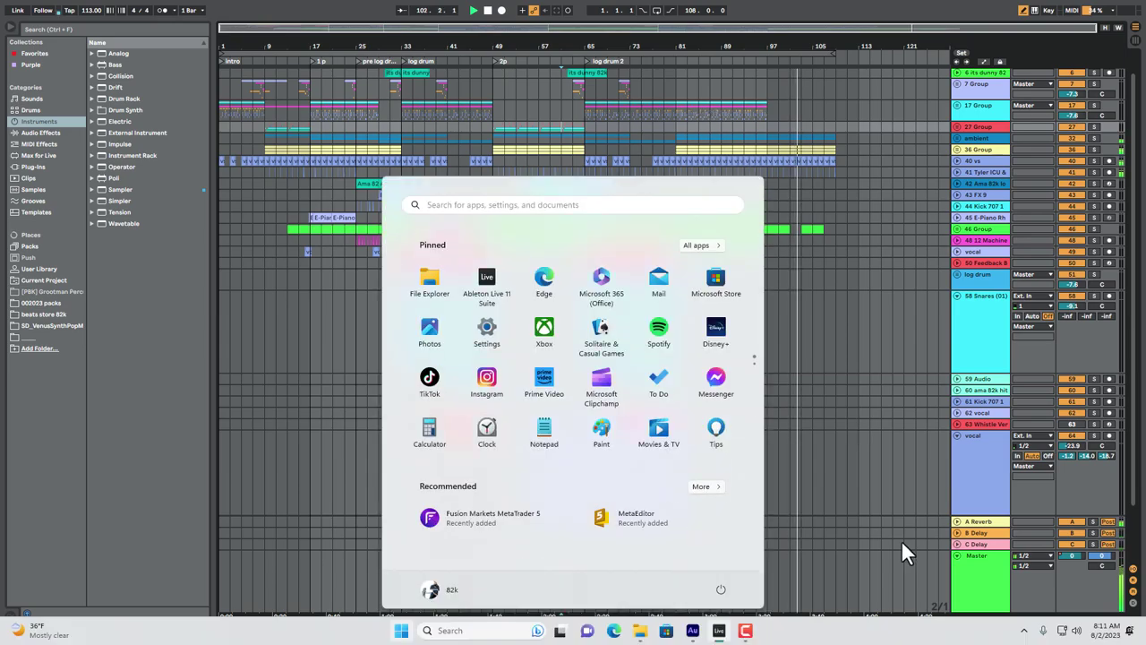